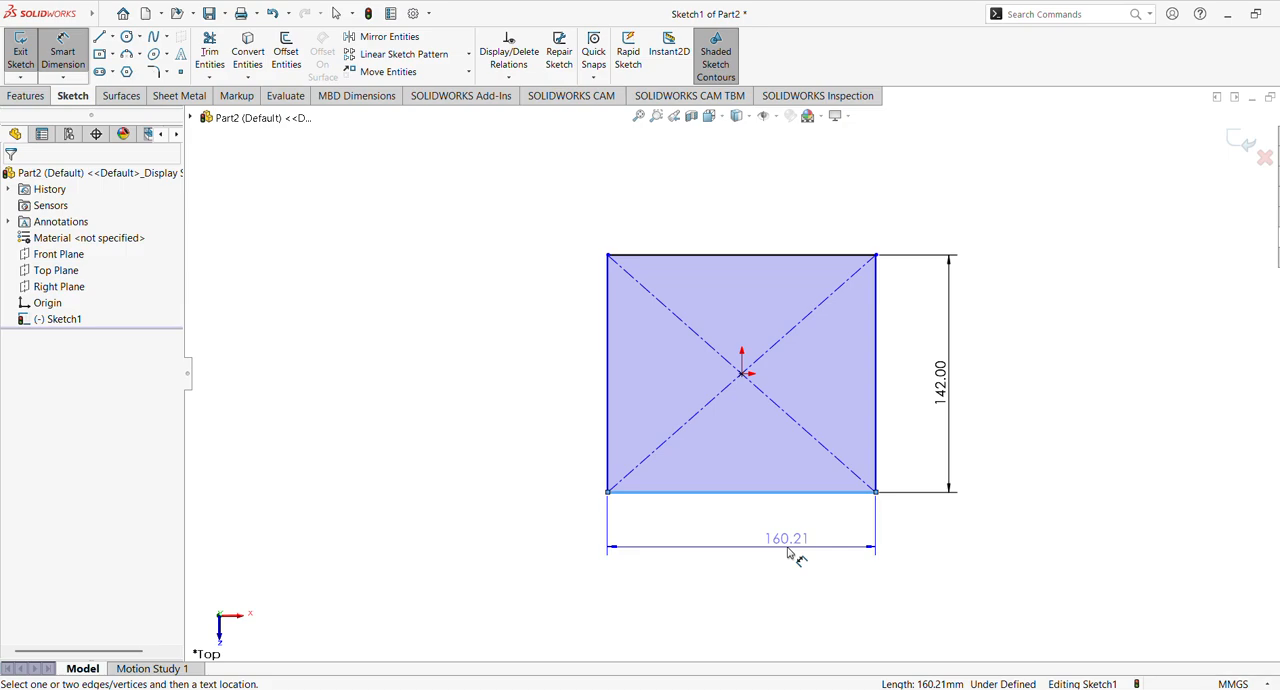
# Set the rectangle's horizontal width dimension to 92 mm and finish dimensioning
pyautogui.write('92')
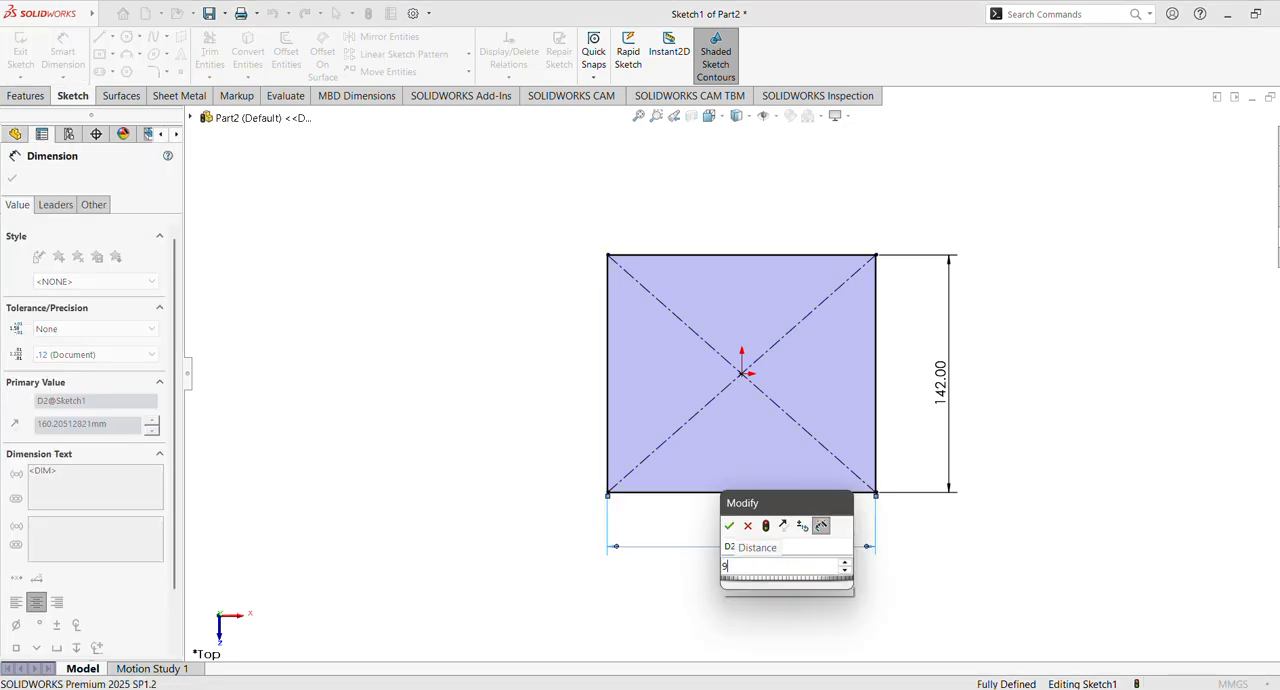
pyautogui.press('Return')
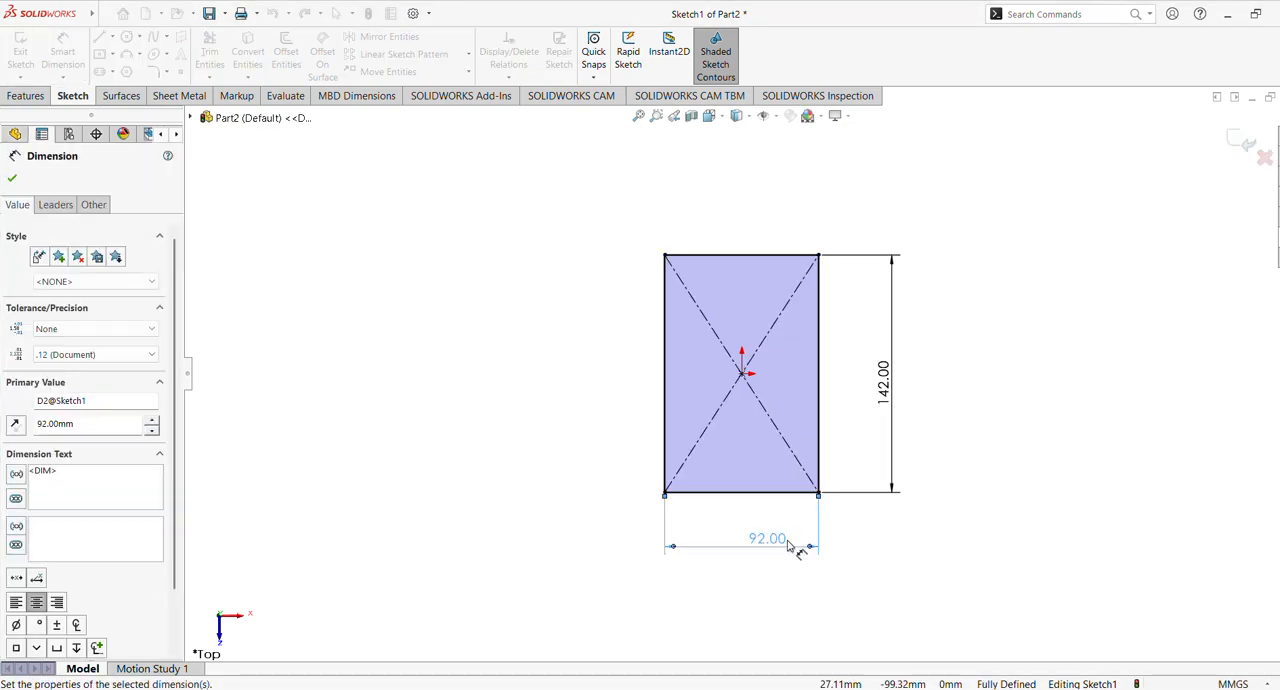
pyautogui.click(12, 177)
# Extrude the rectangle as a blind boss 14 mm thick to form the base plate
pyautogui.click(25, 95)
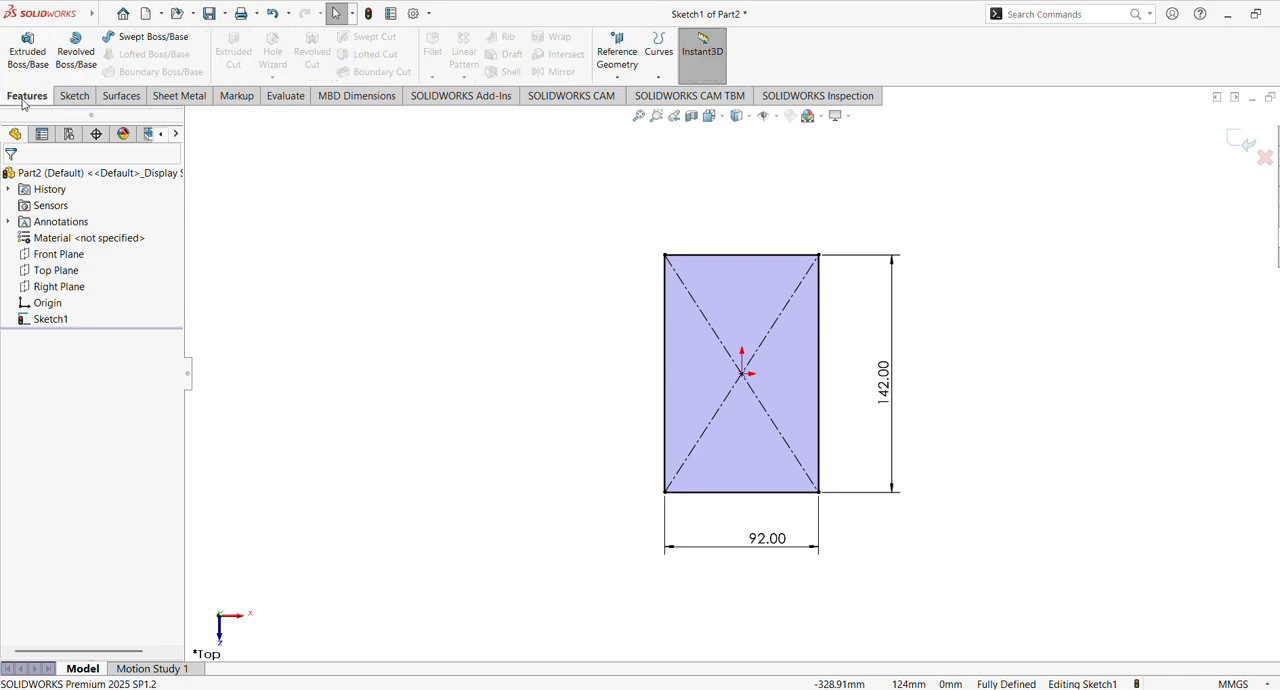
pyautogui.click(27, 52)
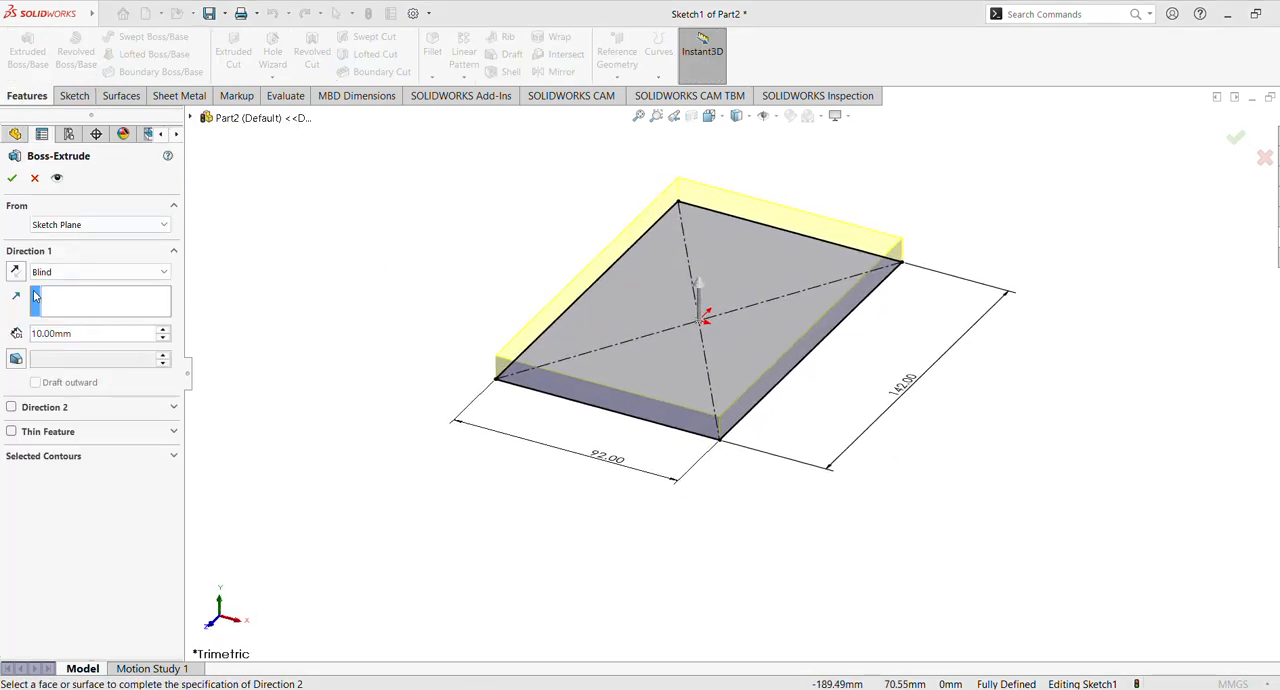
pyautogui.click(72, 338)
pyautogui.write('14')
pyautogui.press('Return')
pyautogui.click(11, 180)
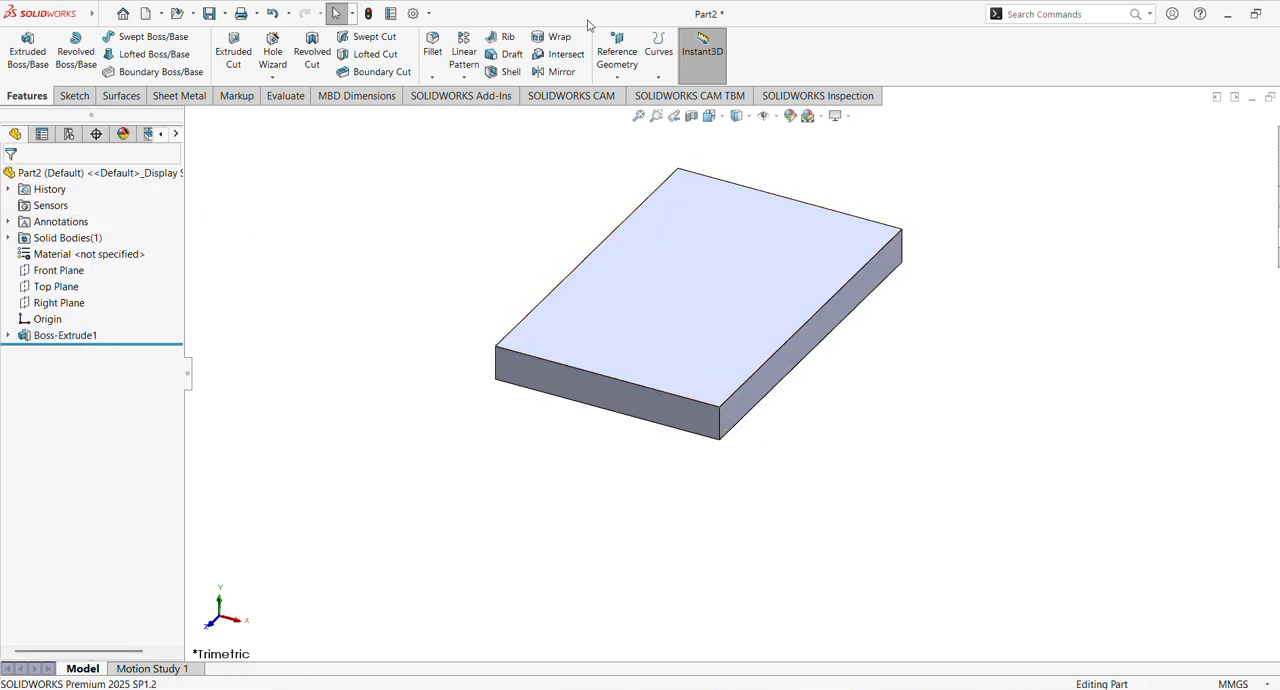
# Fillet the four vertical corner edges of the plate with a 10 mm radius
pyautogui.click(432, 50)
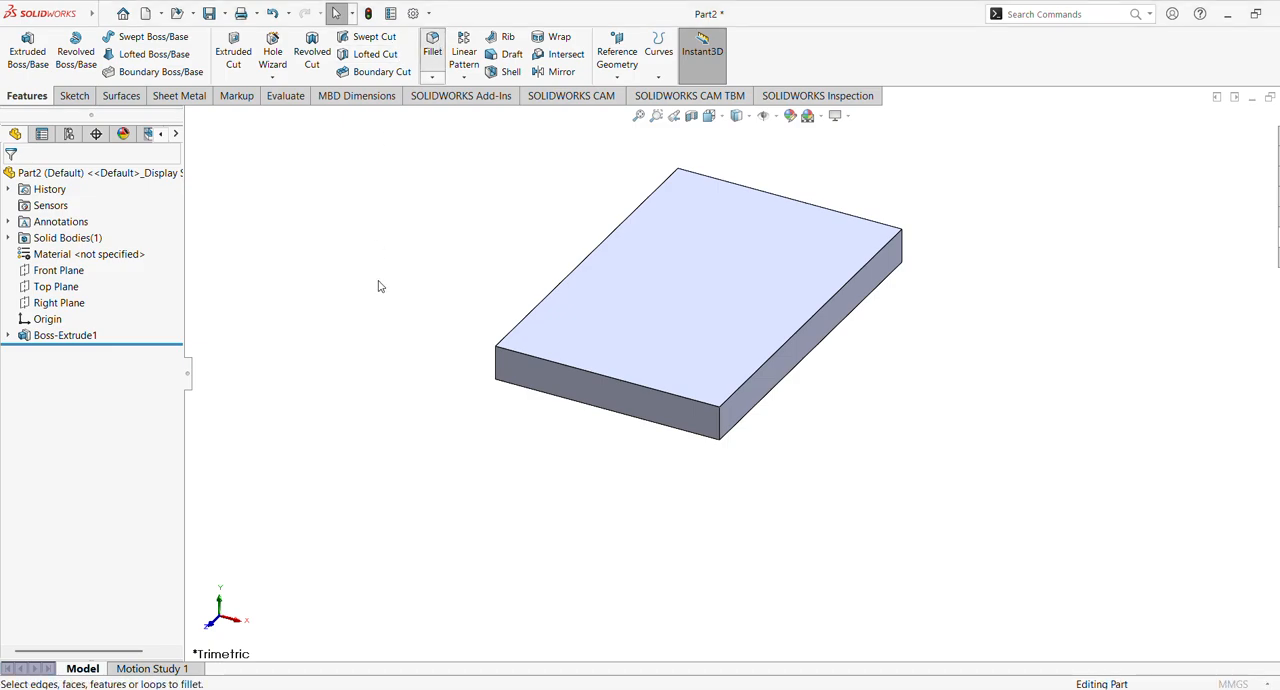
pyautogui.click(496, 371)
pyautogui.click(537, 327)
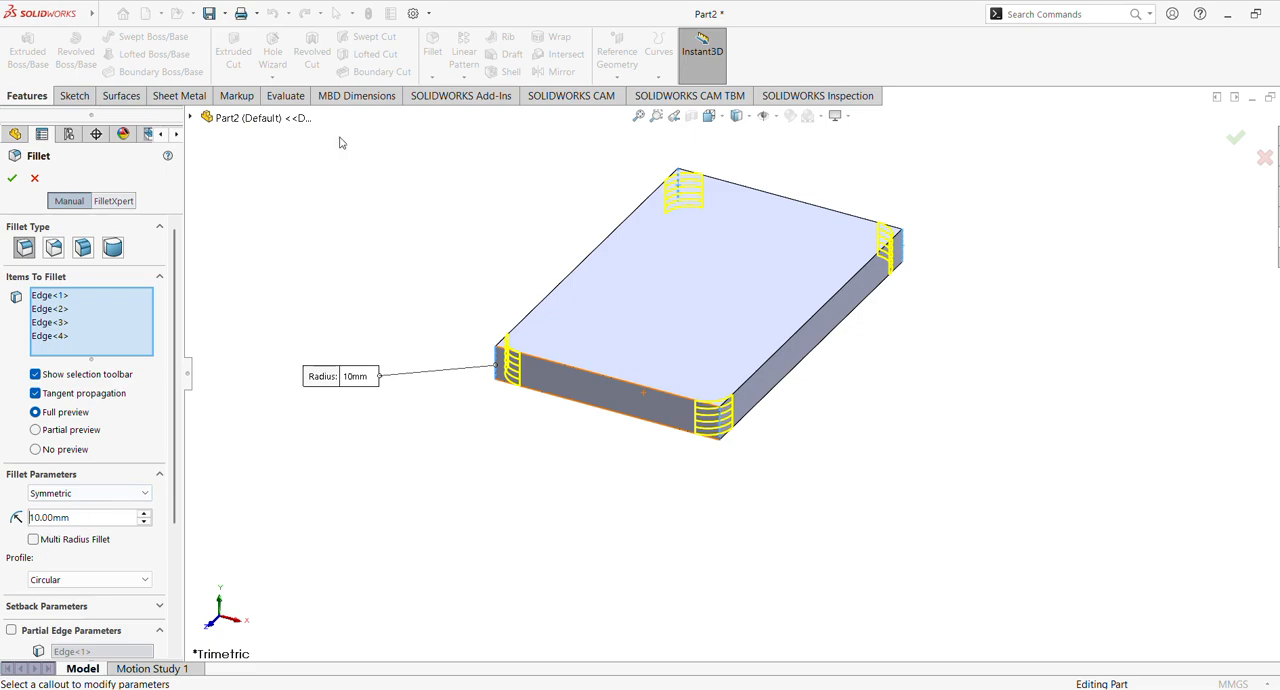
pyautogui.click(12, 178)
pyautogui.moveTo(363, 226); pyautogui.dragTo(424, 230, button='middle')
pyautogui.click(639, 116)
pyautogui.moveTo(592, 223); pyautogui.dragTo(560, 230, button='middle')
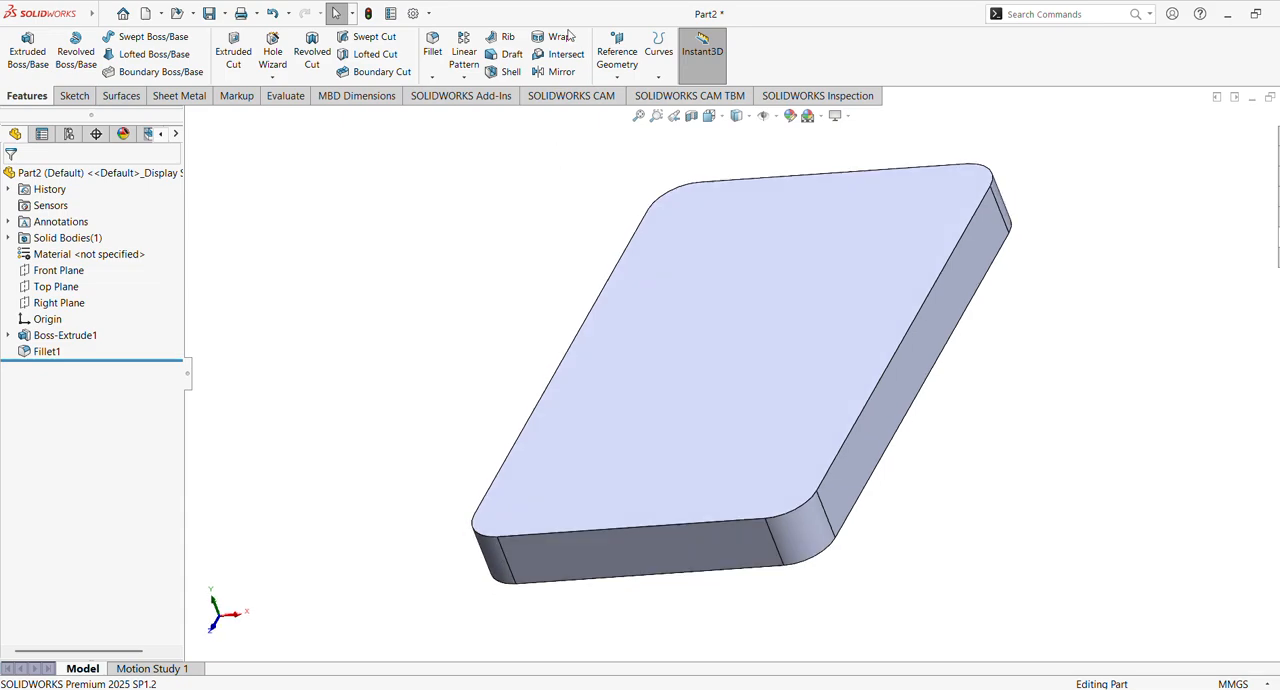
# On the Front Plane, sketch two concentric circles above the plate, about 26 mm and 16 mm in diameter
pyautogui.click(58, 270)
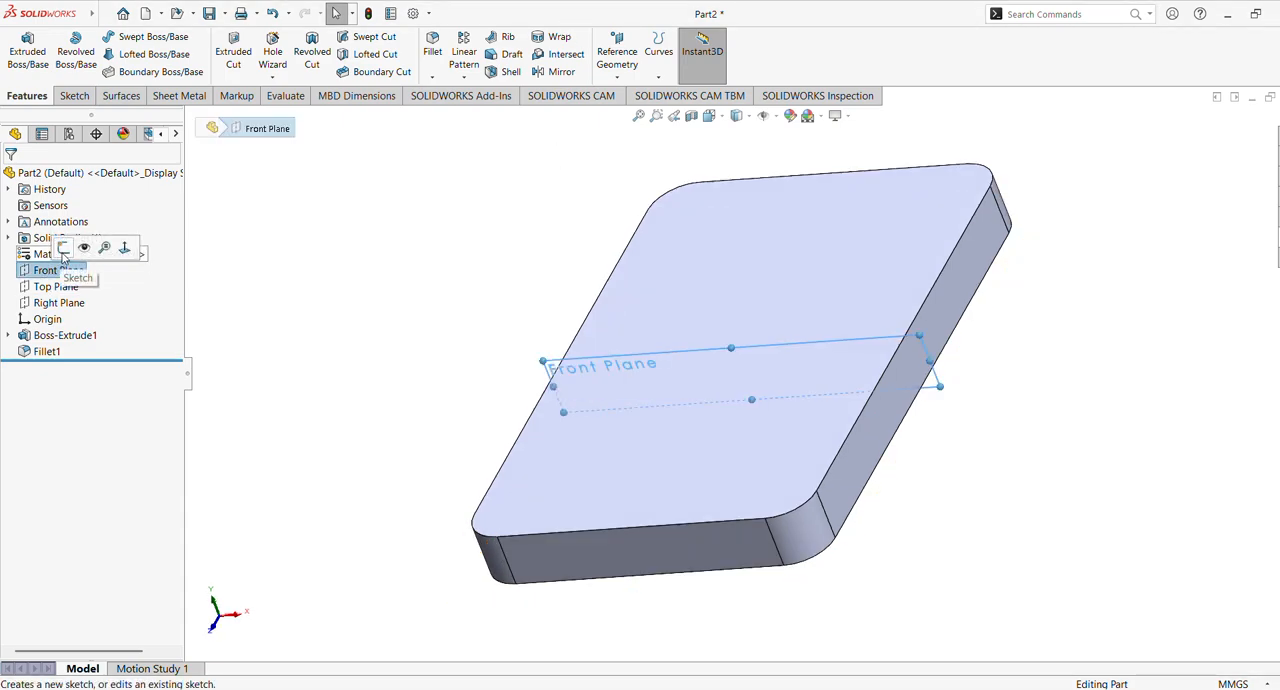
pyautogui.click(69, 244)
pyautogui.scroll(3, 514, 274)
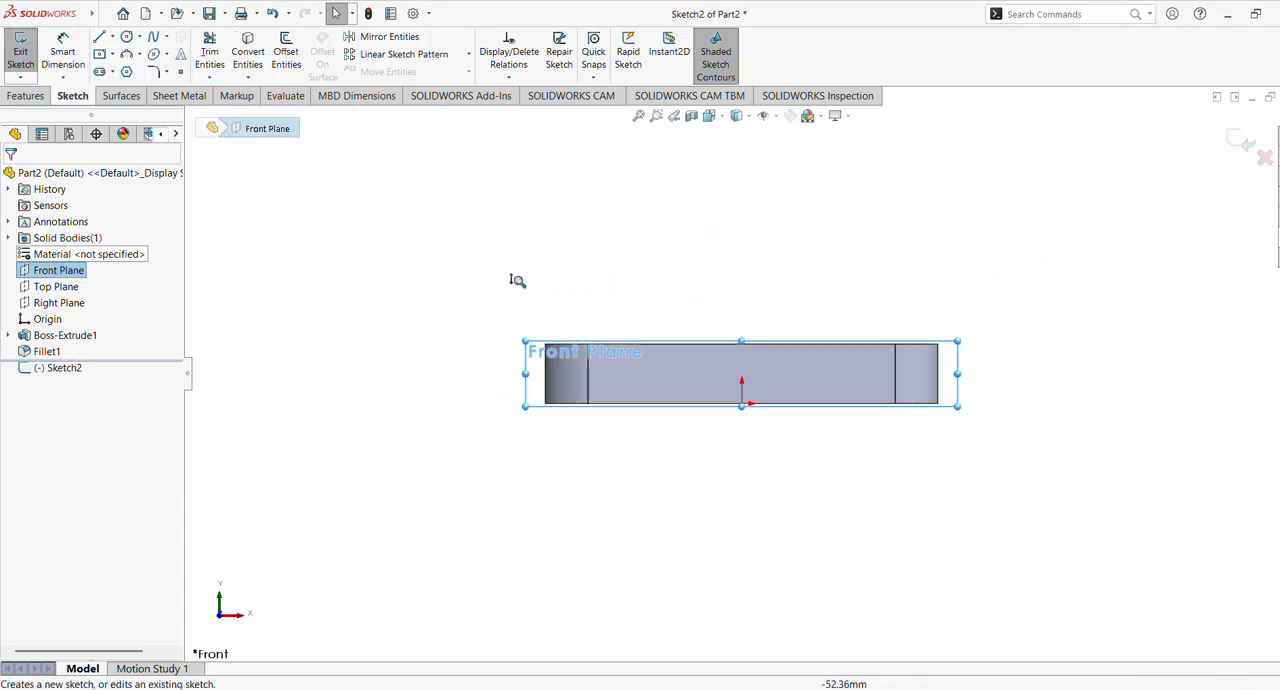
pyautogui.keyDown('ctrl'); pyautogui.moveTo(557, 283); pyautogui.dragTo(546, 340, button='middle'); pyautogui.keyUp('ctrl')
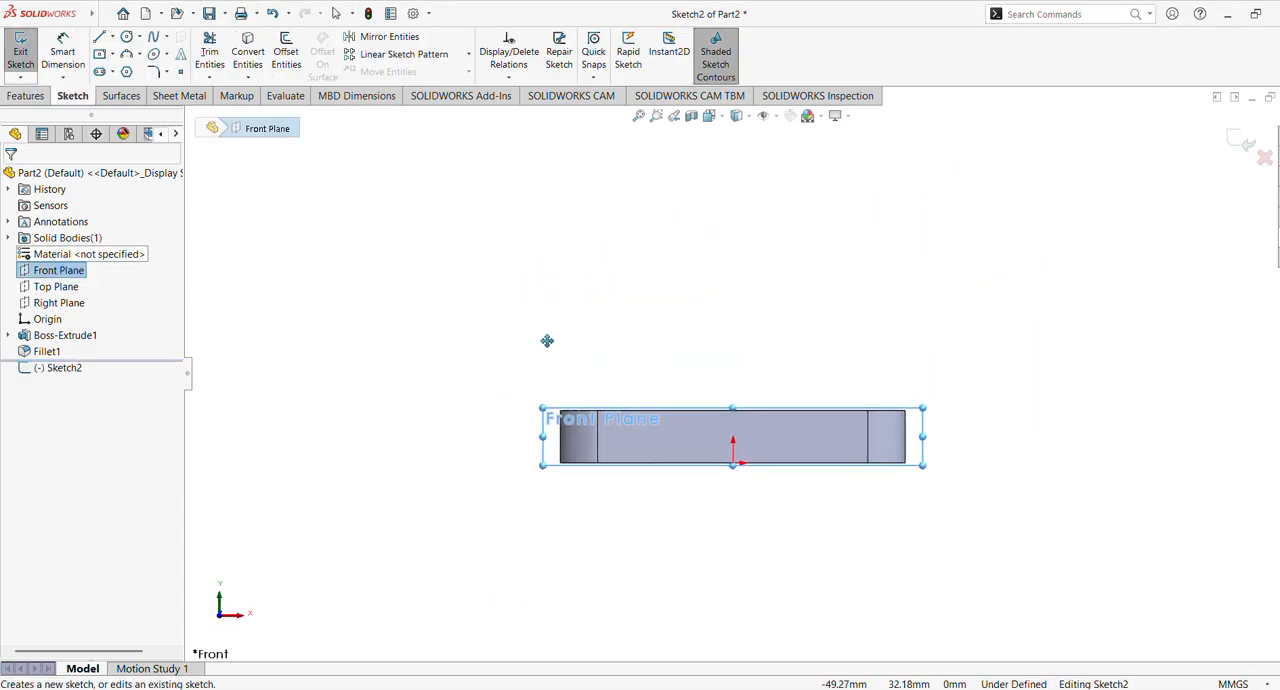
pyautogui.click(126, 36)
pyautogui.click(762, 237)
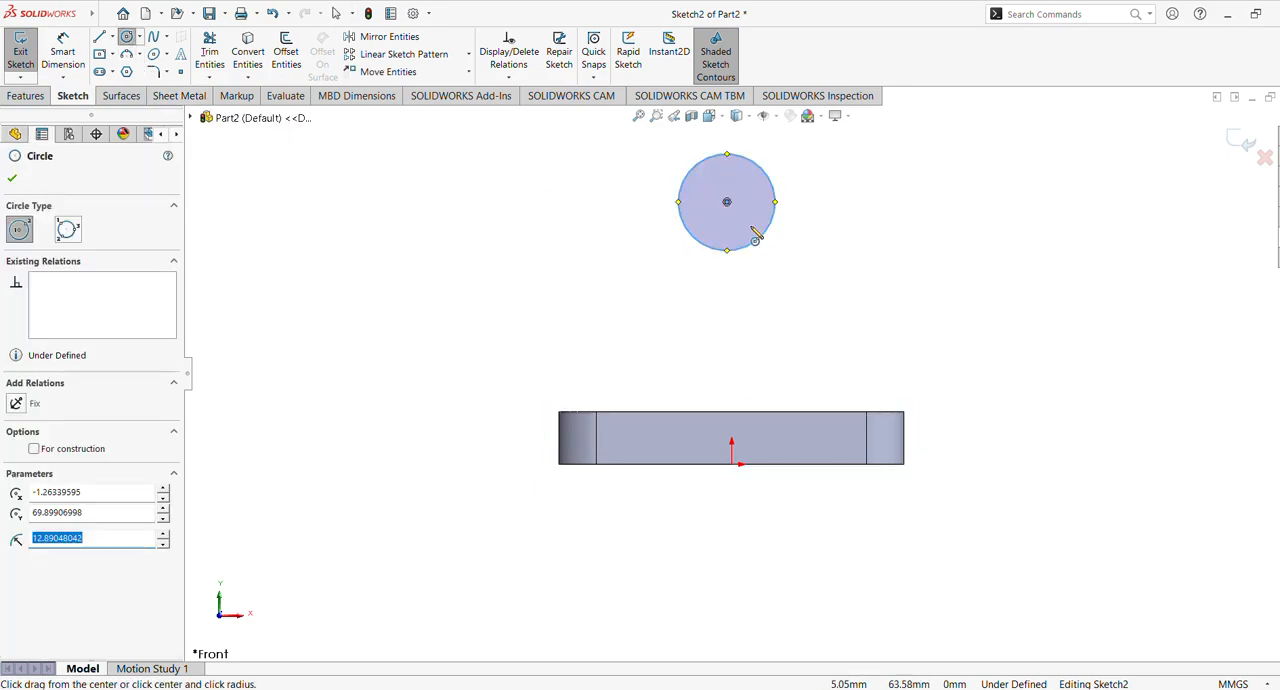
pyautogui.click(727, 202)
pyautogui.click(750, 222)
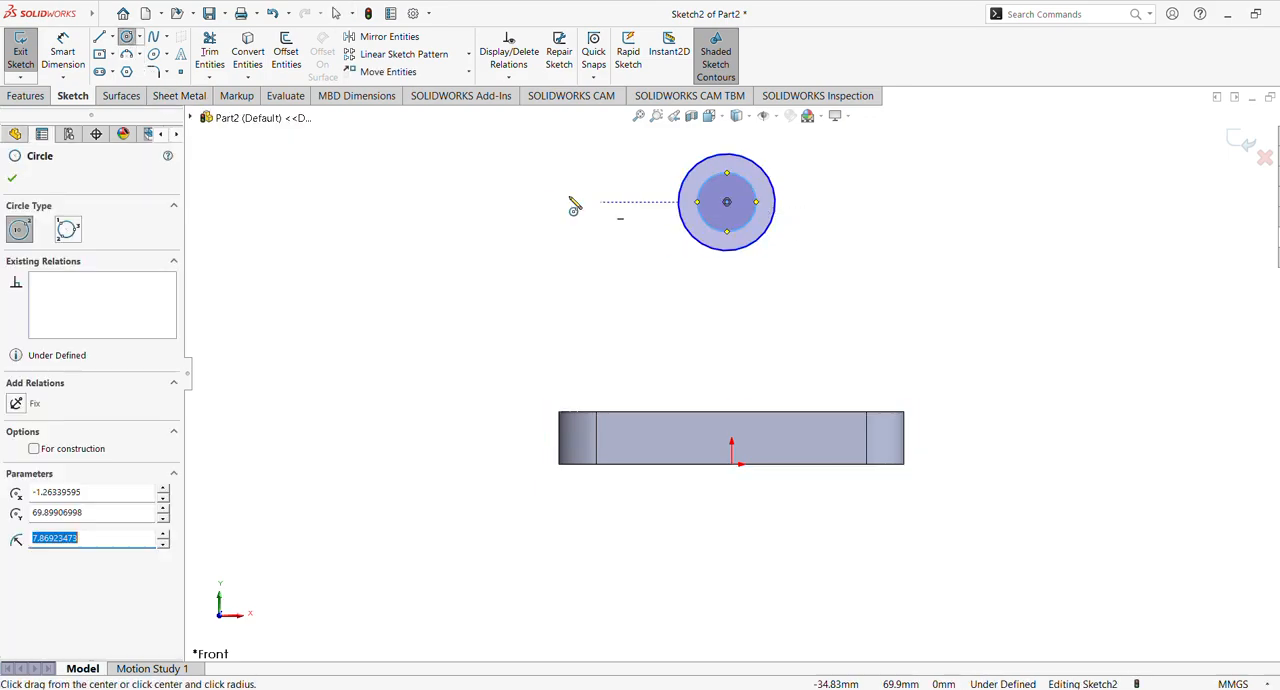
# Dimension the outer circle's diameter as 55 mm and place the dimension clear of the circle
pyautogui.click(63, 52)
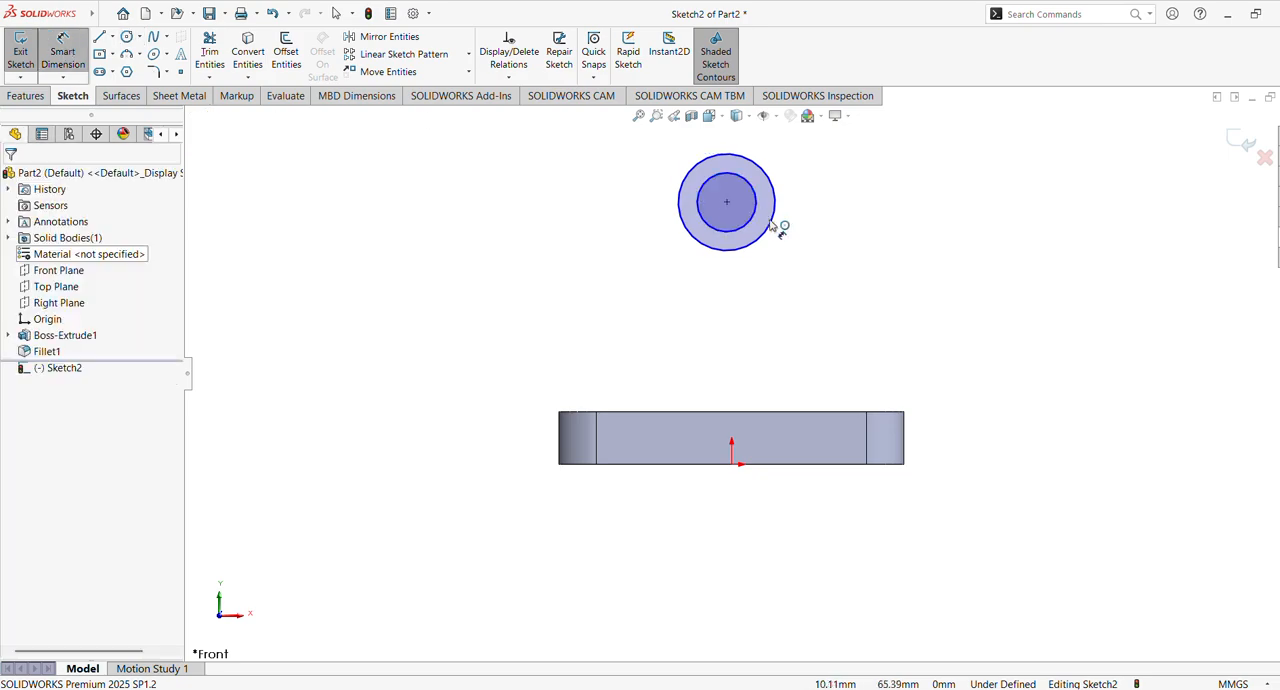
pyautogui.click(776, 208)
pyautogui.click(830, 217)
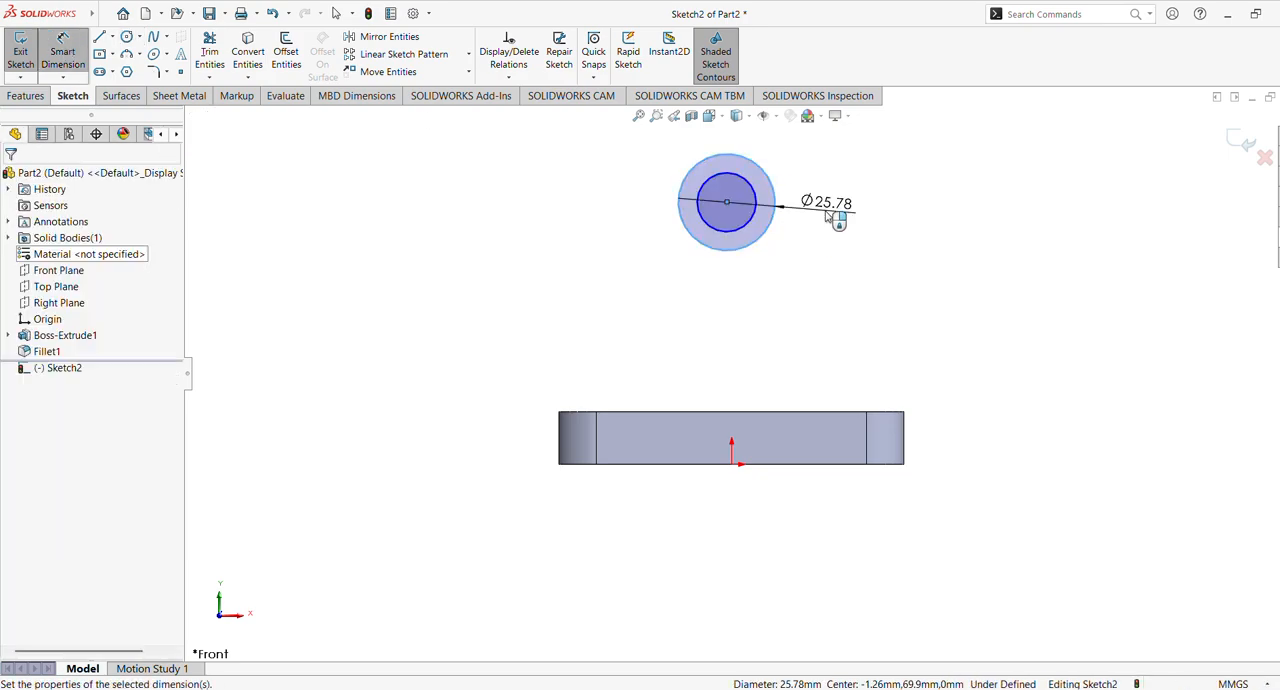
pyautogui.write('55')
pyautogui.press('Return')
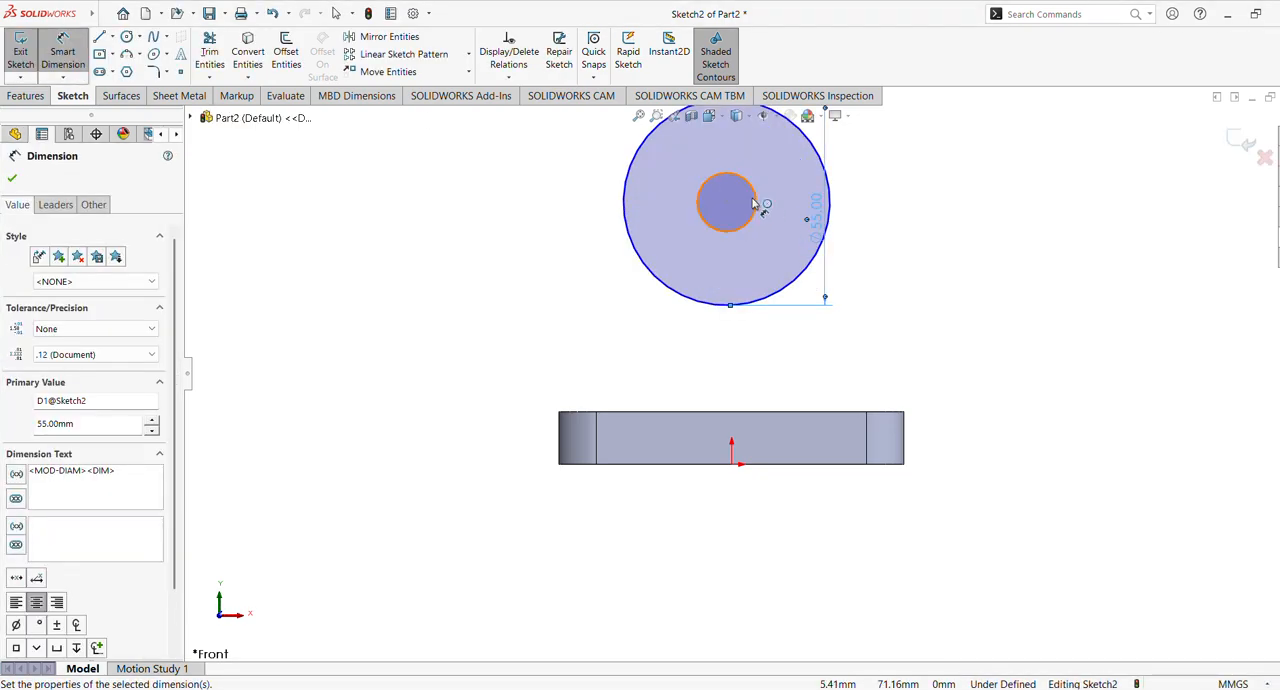
pyautogui.moveTo(813, 220); pyautogui.dragTo(869, 222)
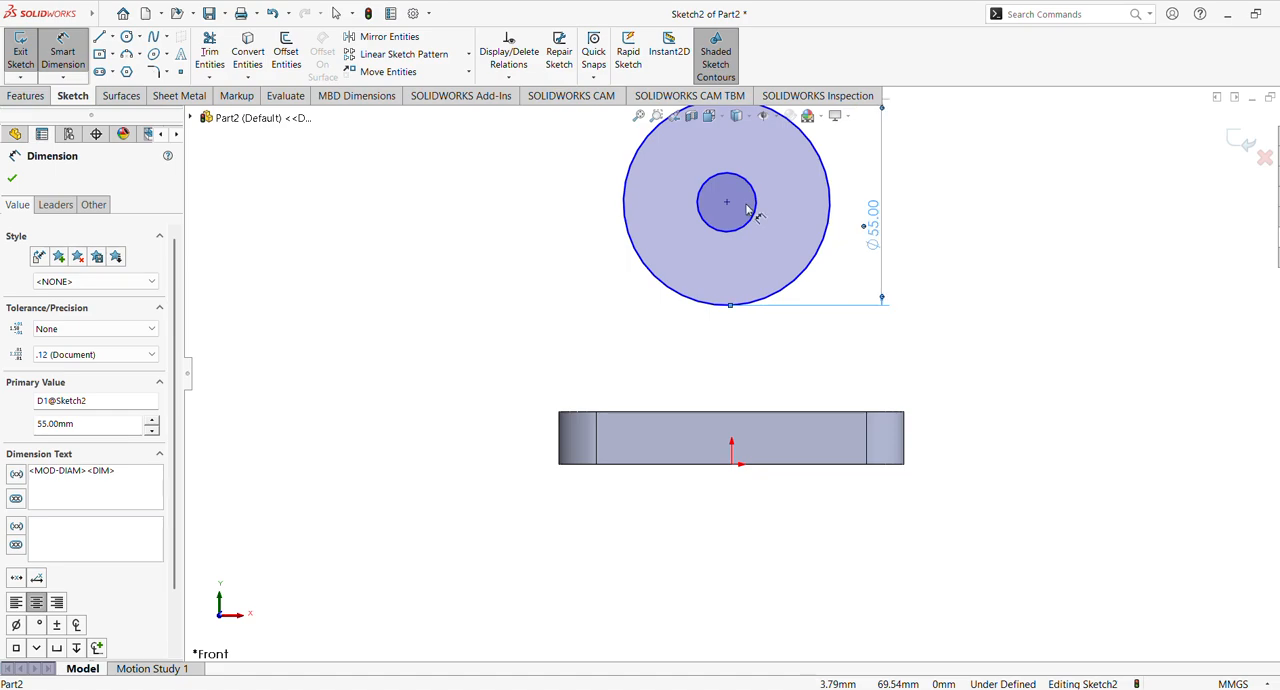
# Dimension the inner circle's diameter as 30 mm and finish dimensioning
pyautogui.click(755, 207)
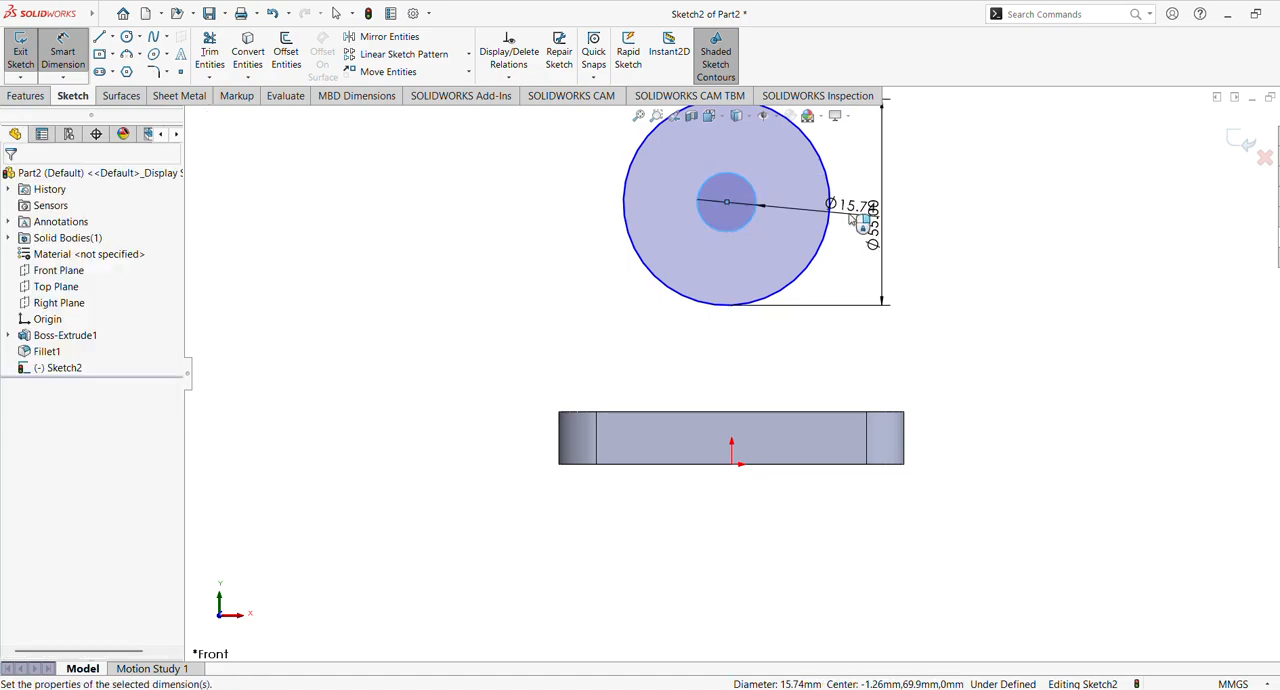
pyautogui.click(850, 215)
pyautogui.write('30')
pyautogui.press('Return')
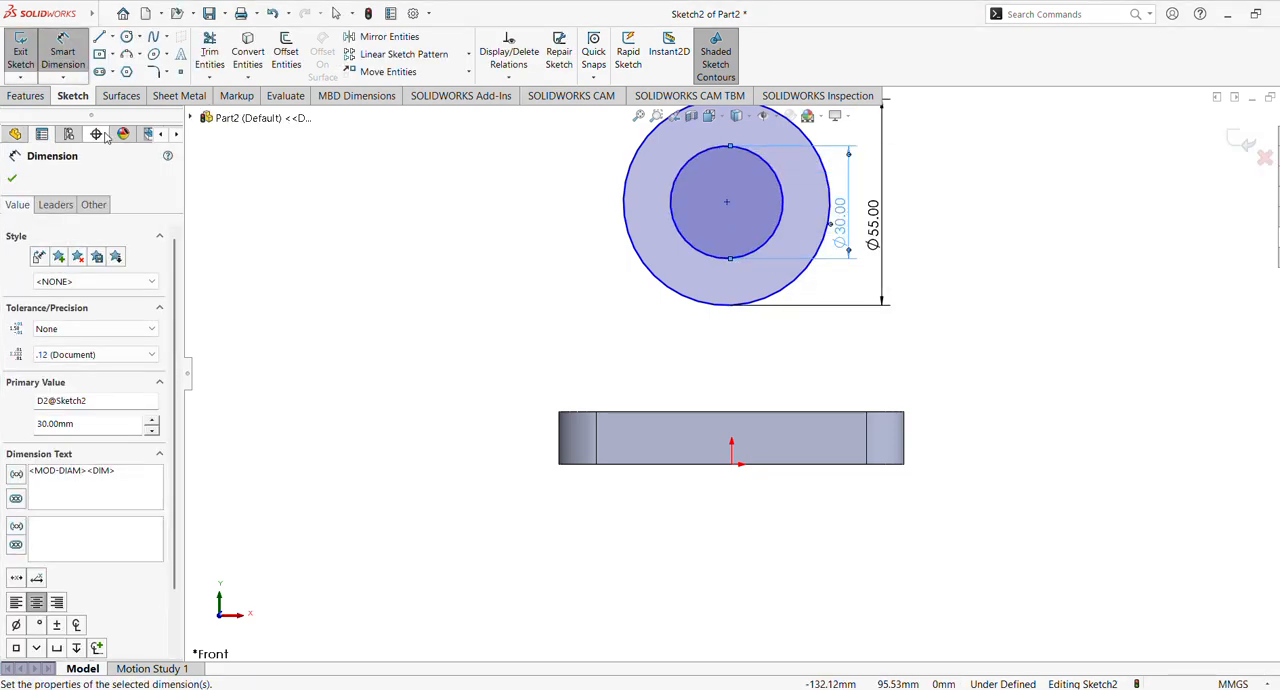
pyautogui.click(12, 178)
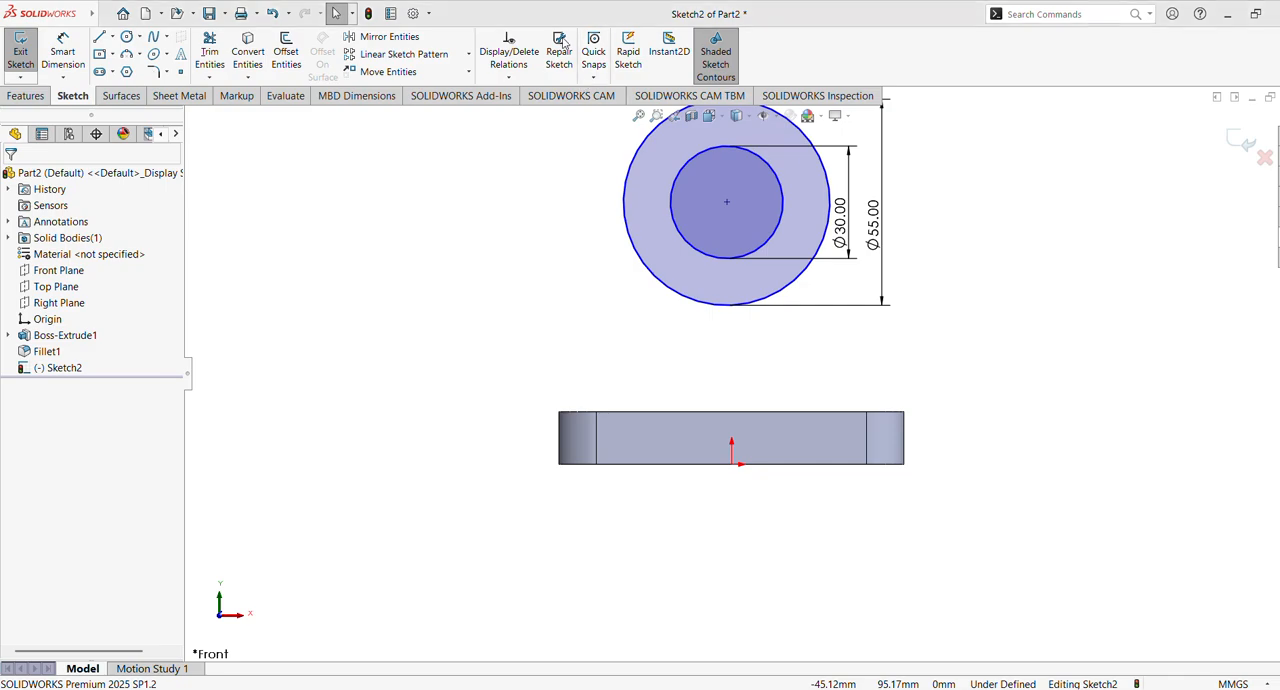
# Add a vertical relation between the circles' common centre and the origin
pyautogui.scroll(1, 751, 296)
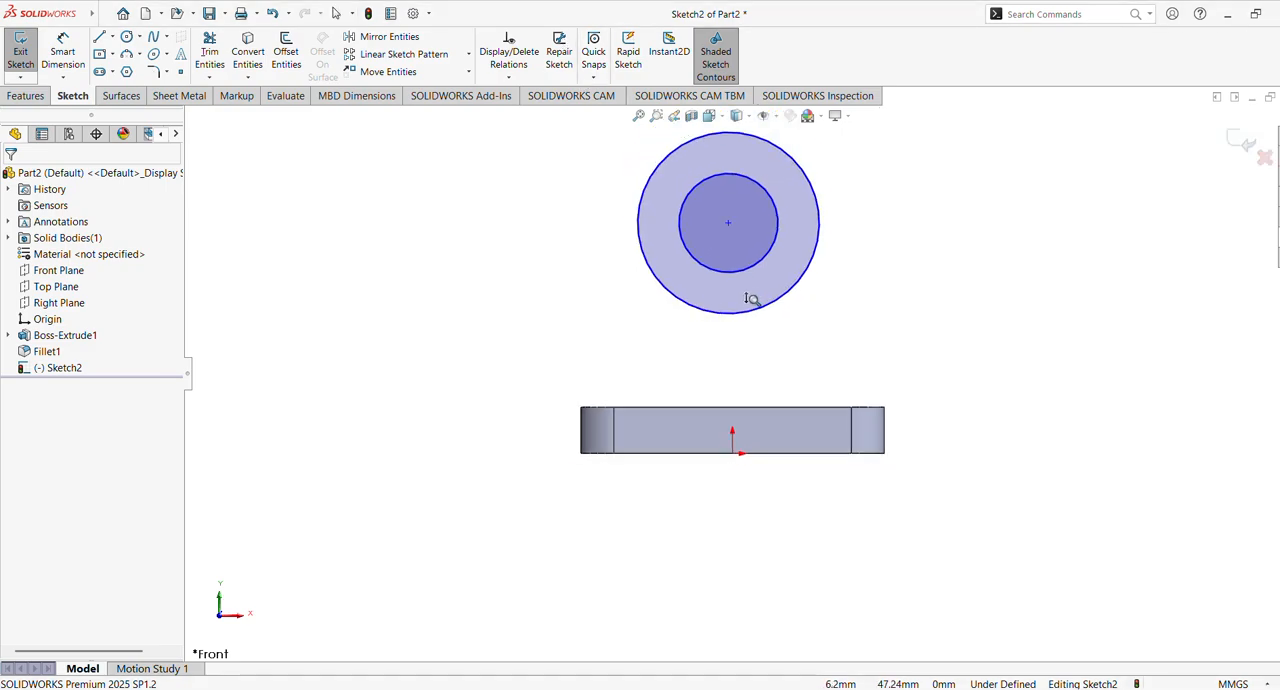
pyautogui.click(730, 231)
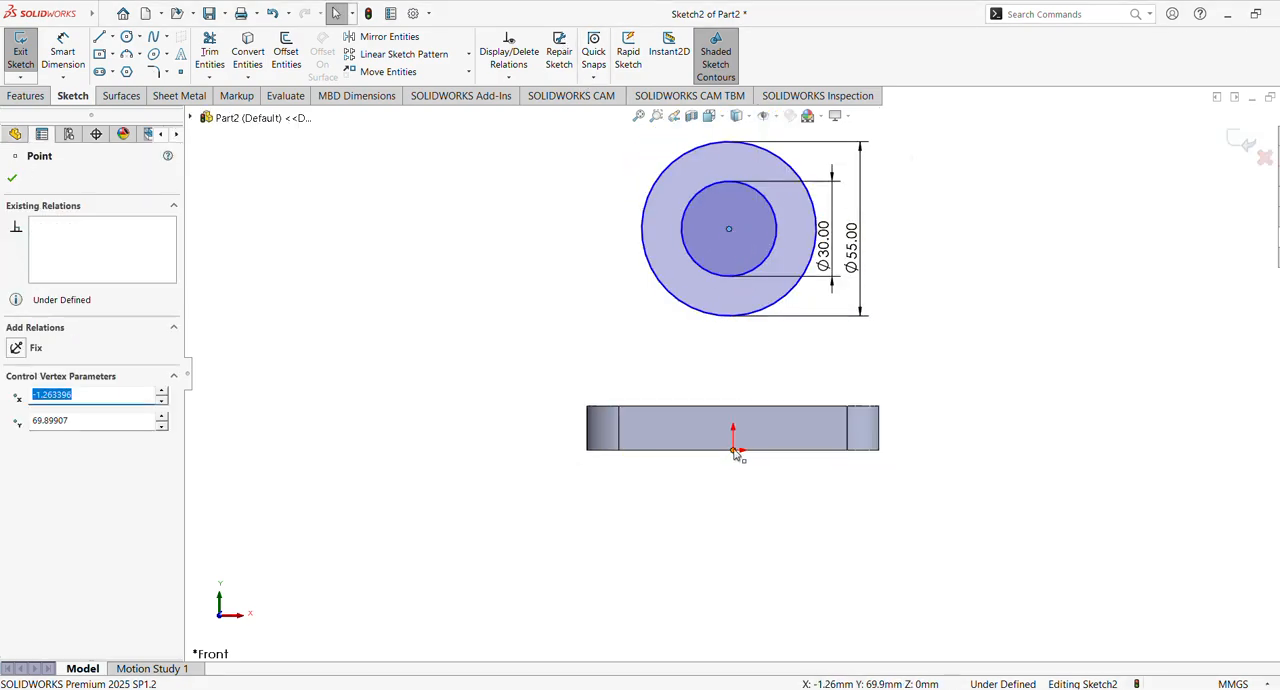
pyautogui.keyDown('ctrl'); pyautogui.click(733, 449); pyautogui.keyUp('ctrl')
pyautogui.click(806, 406)
pyautogui.click(478, 313)
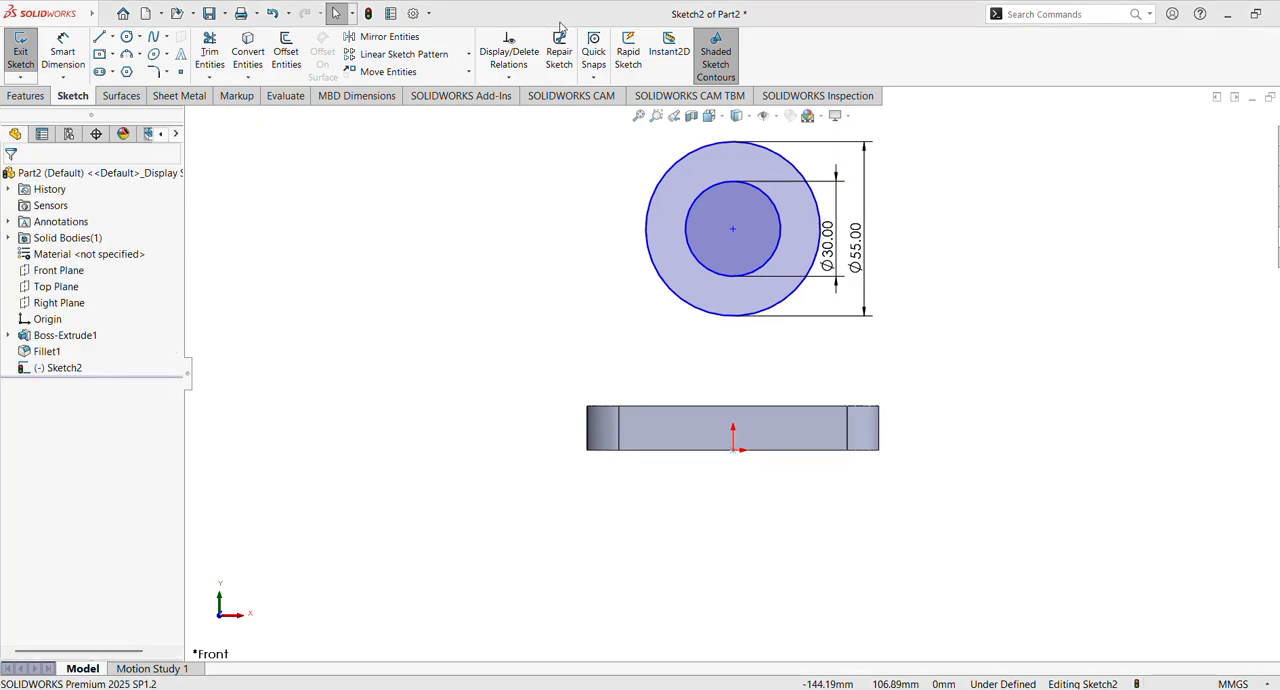
# Dimension the height of the circles' centre above the plate's top edge as 58 mm
pyautogui.click(77, 59)
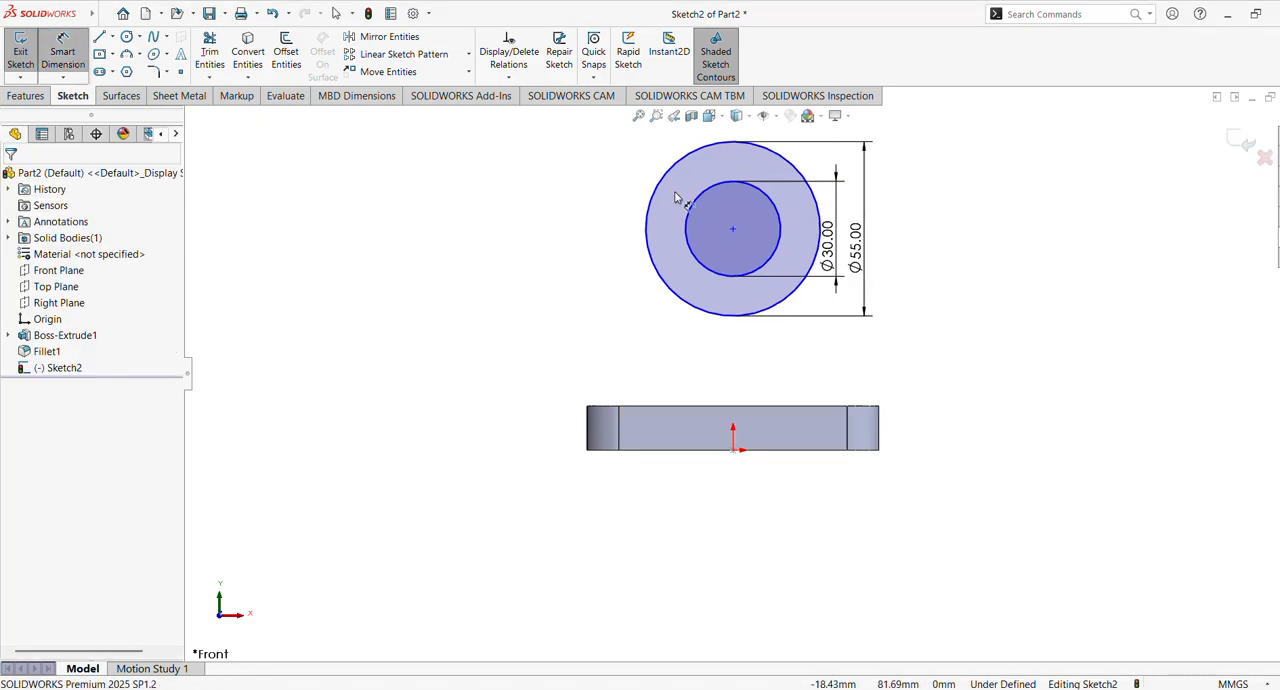
pyautogui.click(733, 230)
pyautogui.click(686, 406)
pyautogui.click(534, 335)
pyautogui.write('58')
pyautogui.press('Return')
pyautogui.scroll(2, 720, 350)
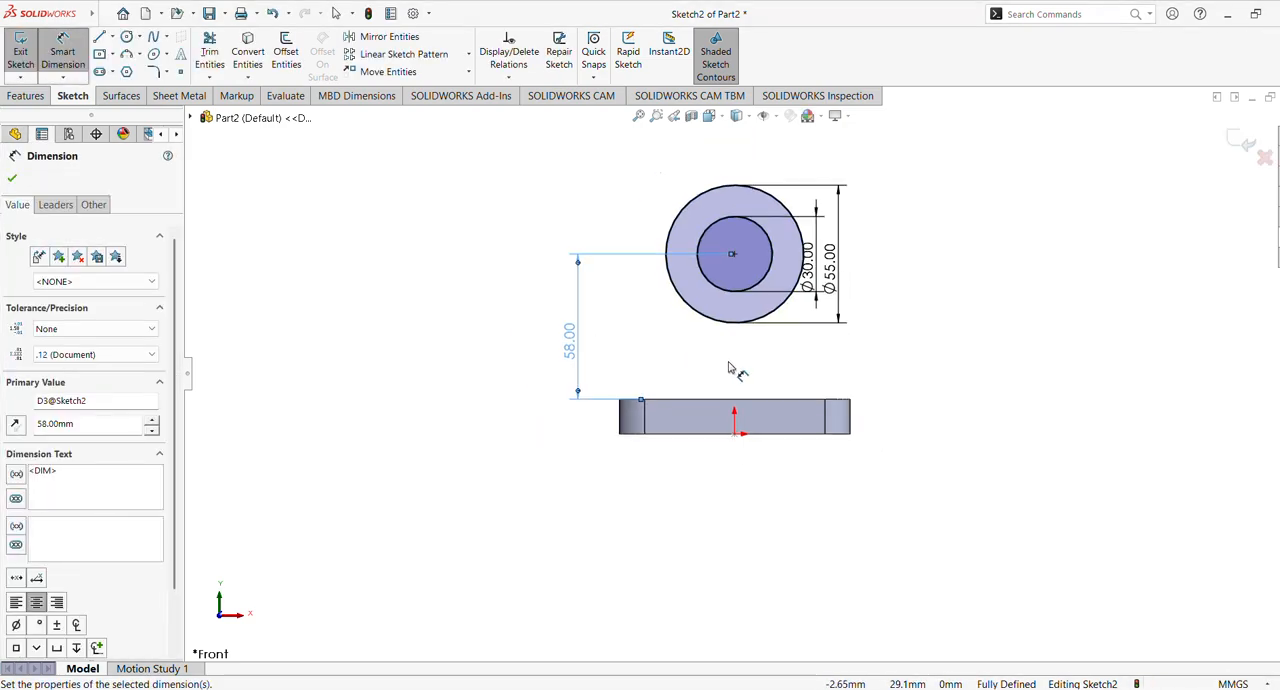
# Extrude the ring profile 45 mm with the Mid Plane end condition to form the hollow cylinder
pyautogui.click(27, 95)
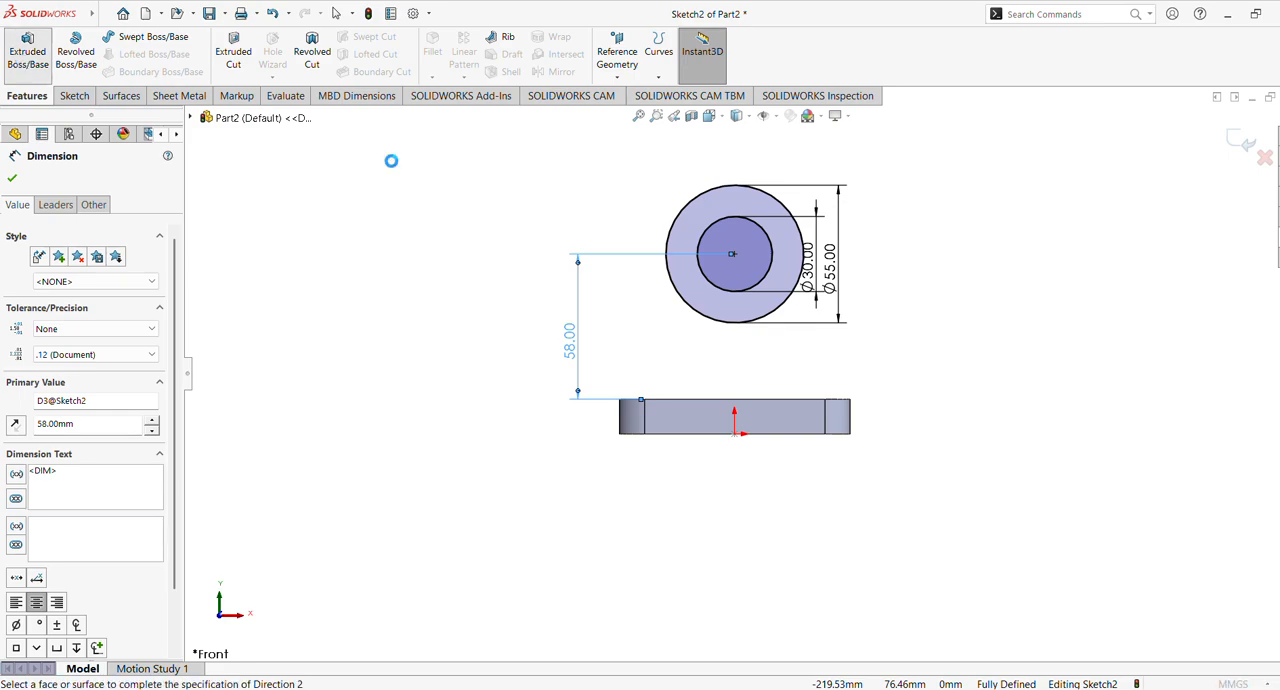
pyautogui.click(100, 272)
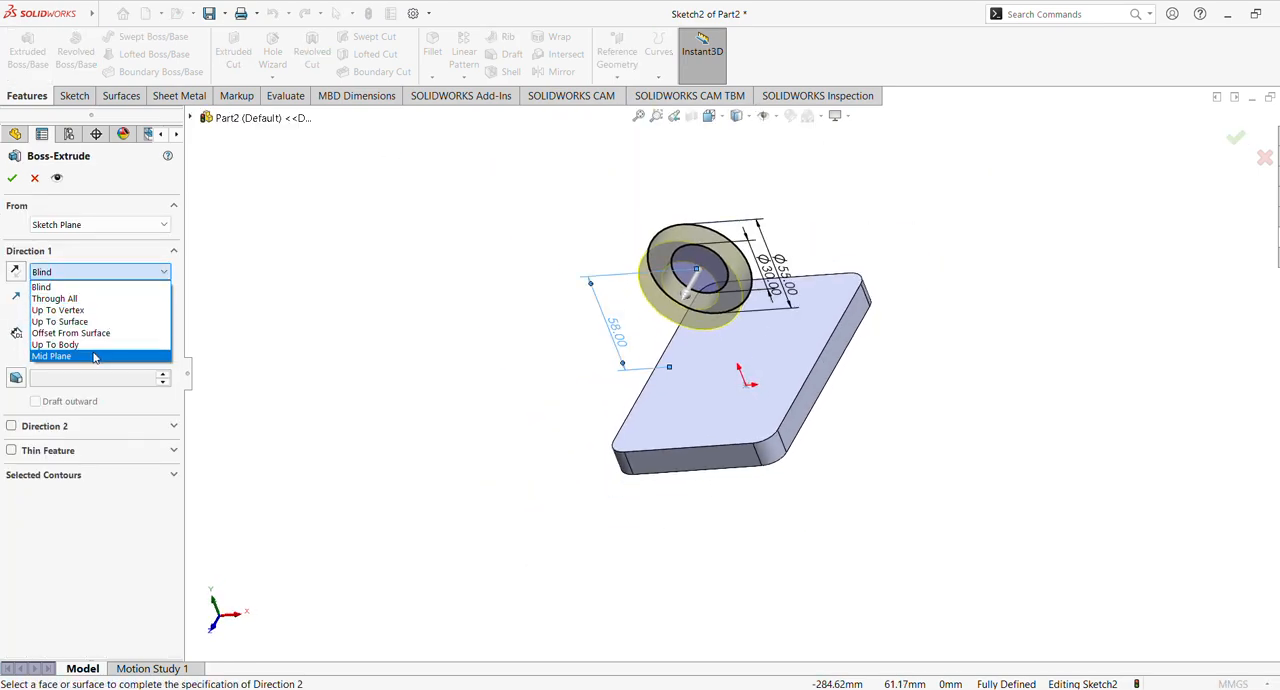
pyautogui.click(95, 356)
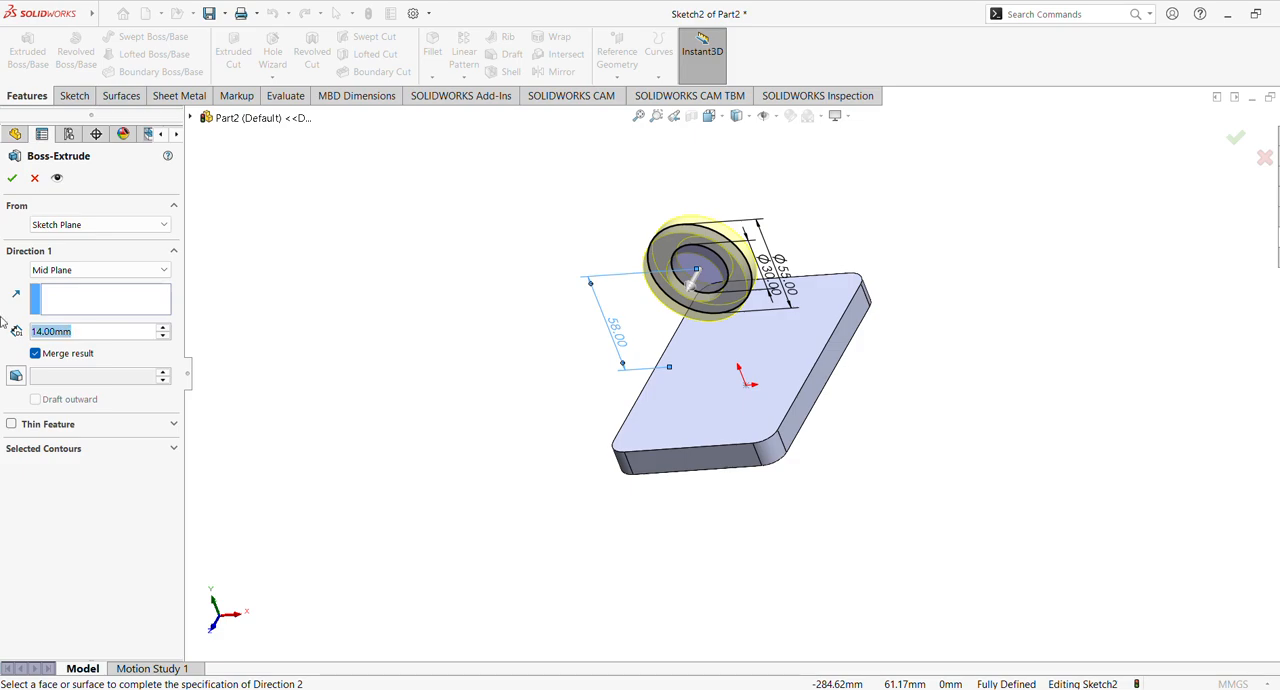
pyautogui.write('45')
pyautogui.press('Return')
pyautogui.moveTo(426, 277); pyautogui.dragTo(103, 230, button='middle')
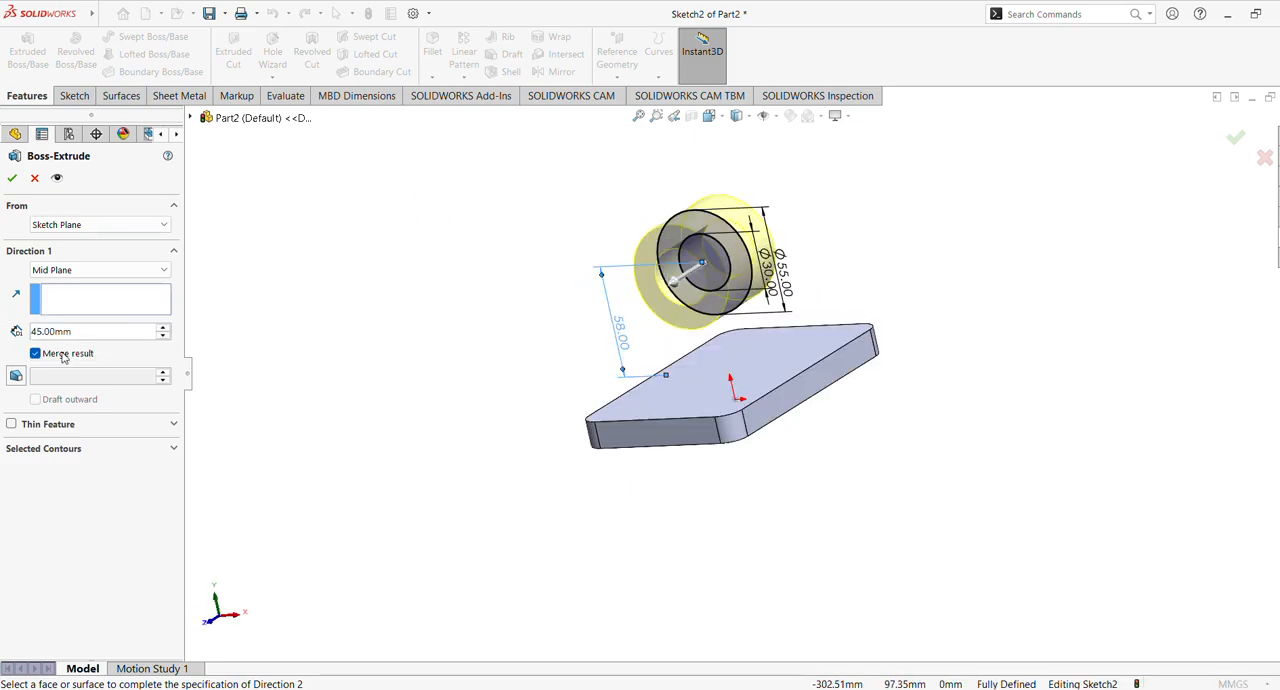
pyautogui.click(12, 177)
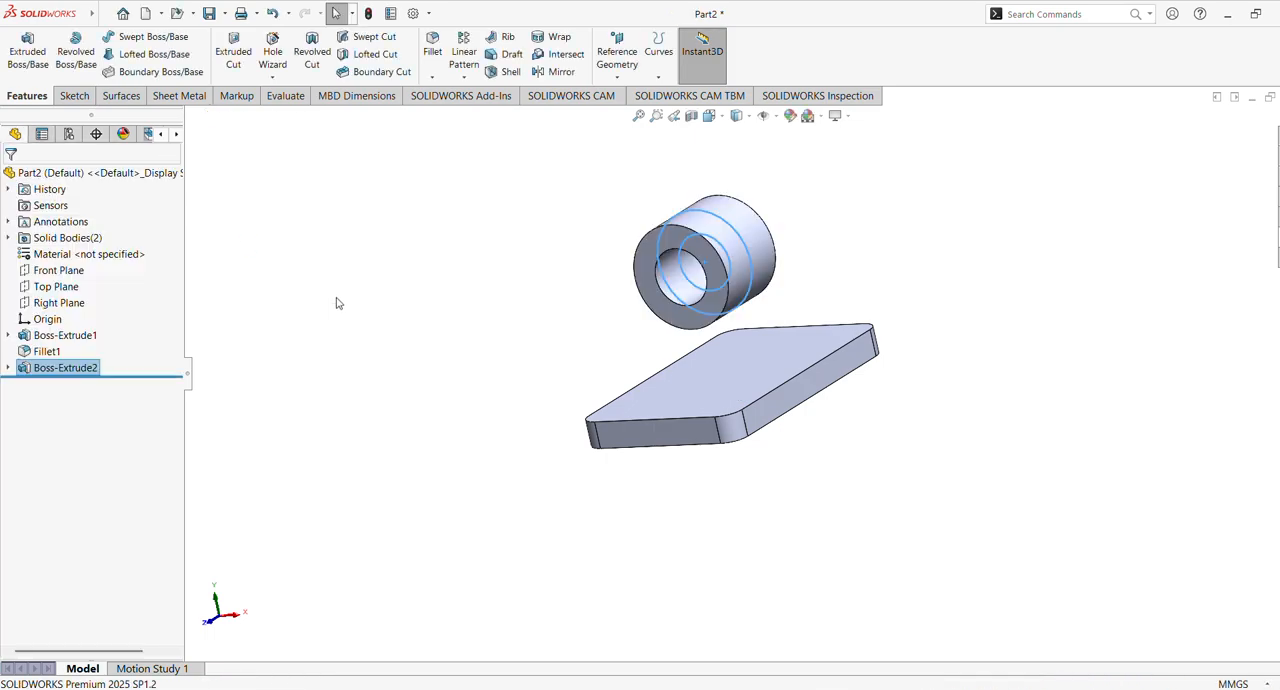
pyautogui.moveTo(351, 306); pyautogui.dragTo(433, 254, button='middle')
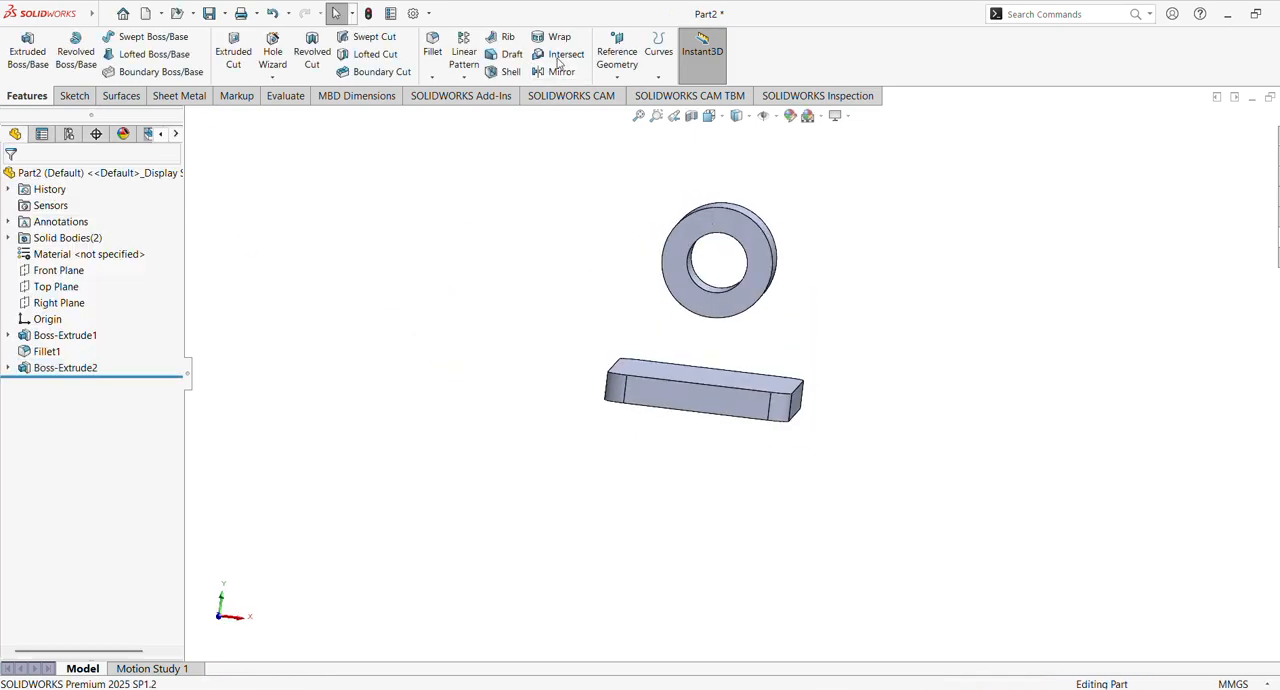
# Sketch on the Front Plane a line along the plate's top edge, a vertical line at its right end, and a slanted line to the cylinder's right side
pyautogui.click(72, 272)
pyautogui.click(83, 253)
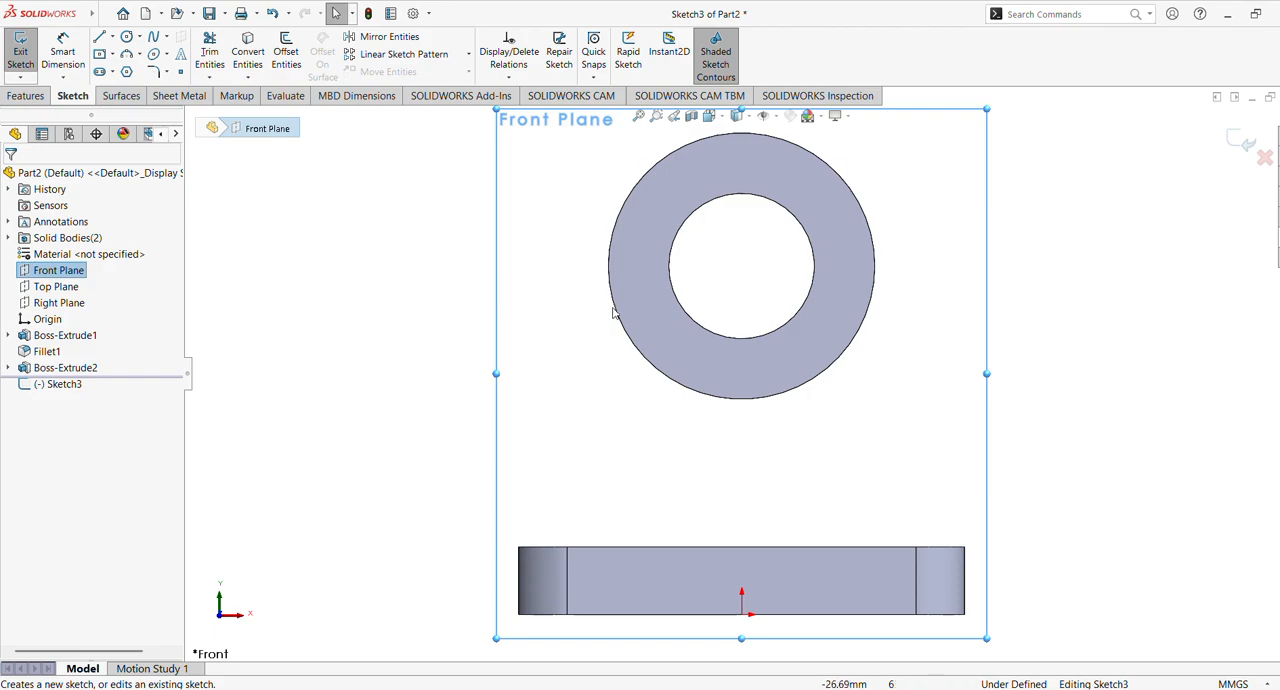
pyautogui.scroll(3, 751, 351)
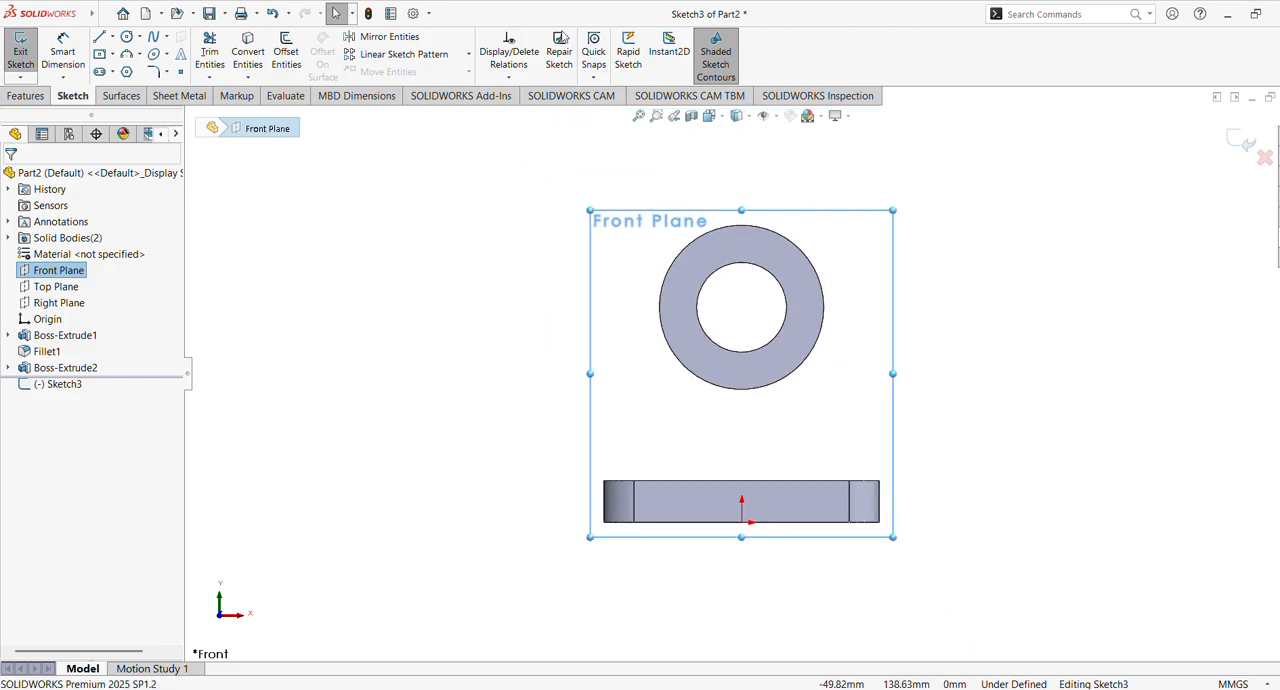
pyautogui.click(100, 38)
pyautogui.click(604, 482)
pyautogui.click(879, 482)
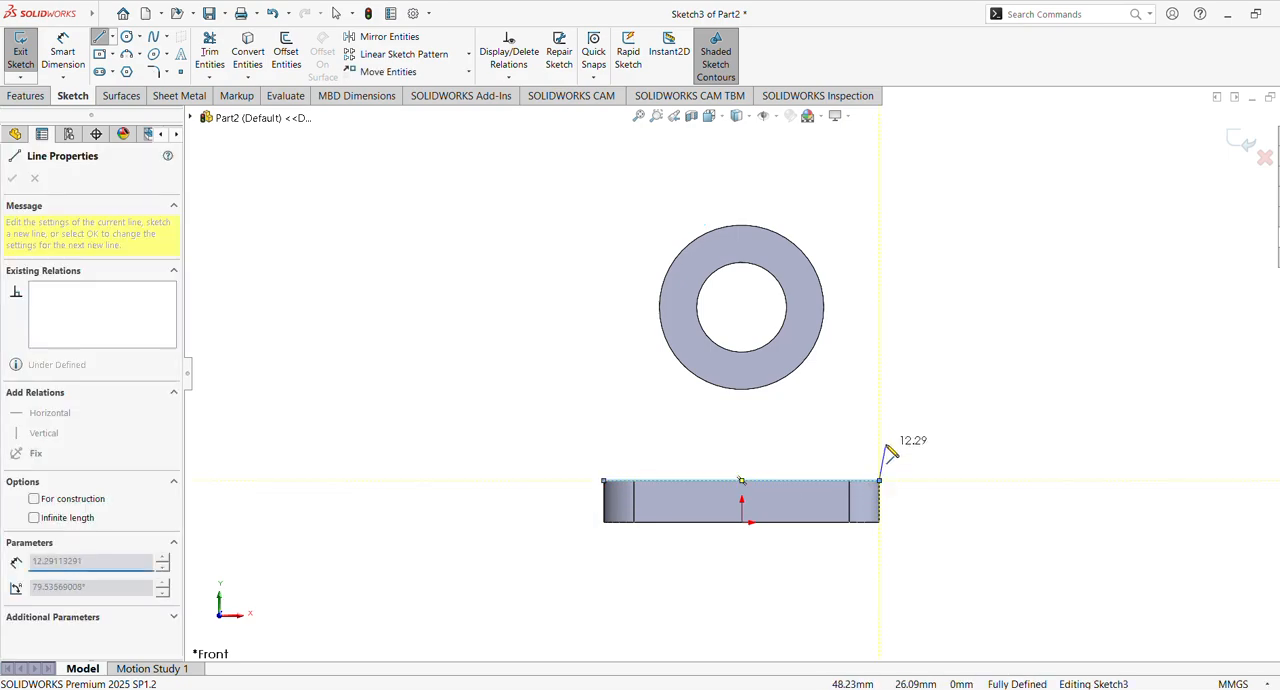
pyautogui.click(880, 414)
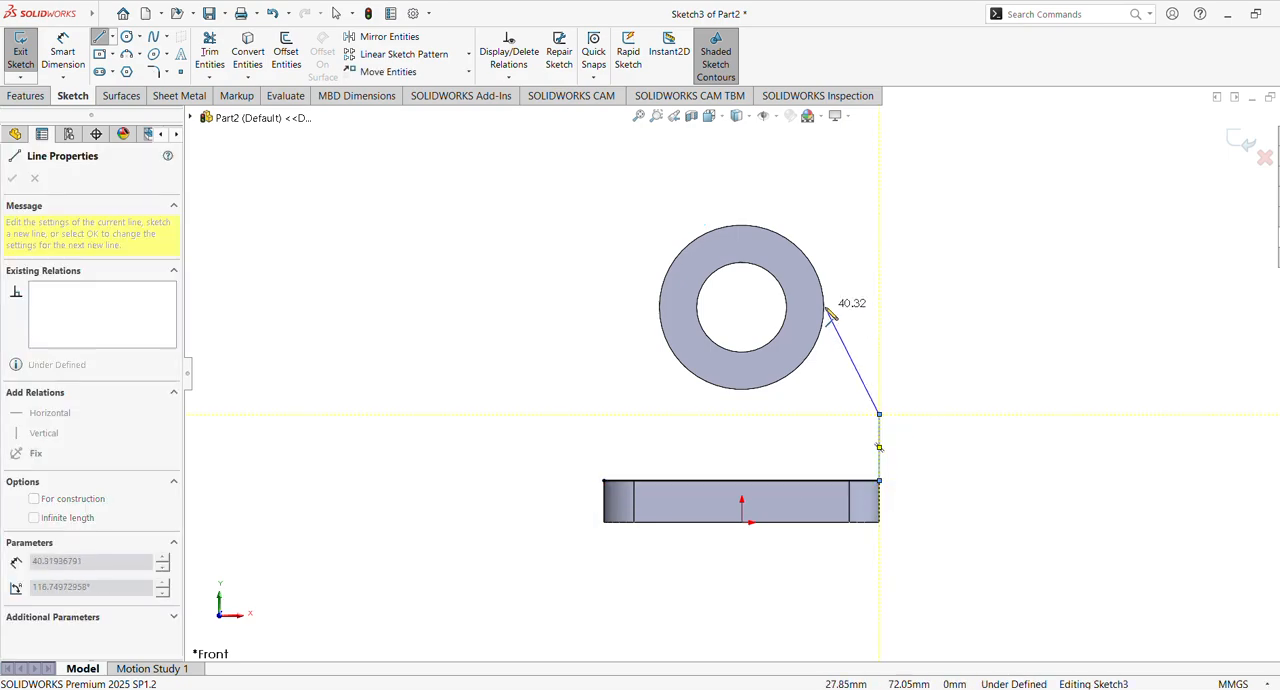
pyautogui.click(825, 304)
pyautogui.press('Escape')
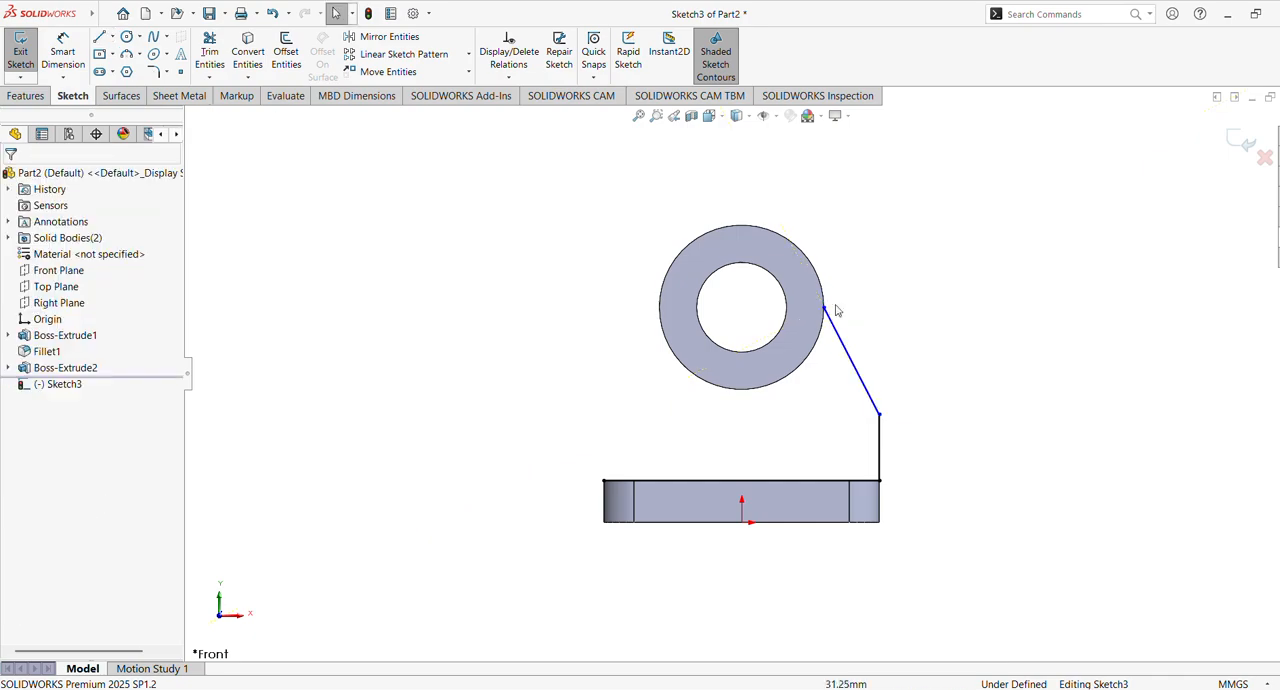
# Sketch a vertical line about 25 mm up from the plate's upper left corner, continued by a slanted line about 37 mm to the cylinder's left side
pyautogui.click(101, 37)
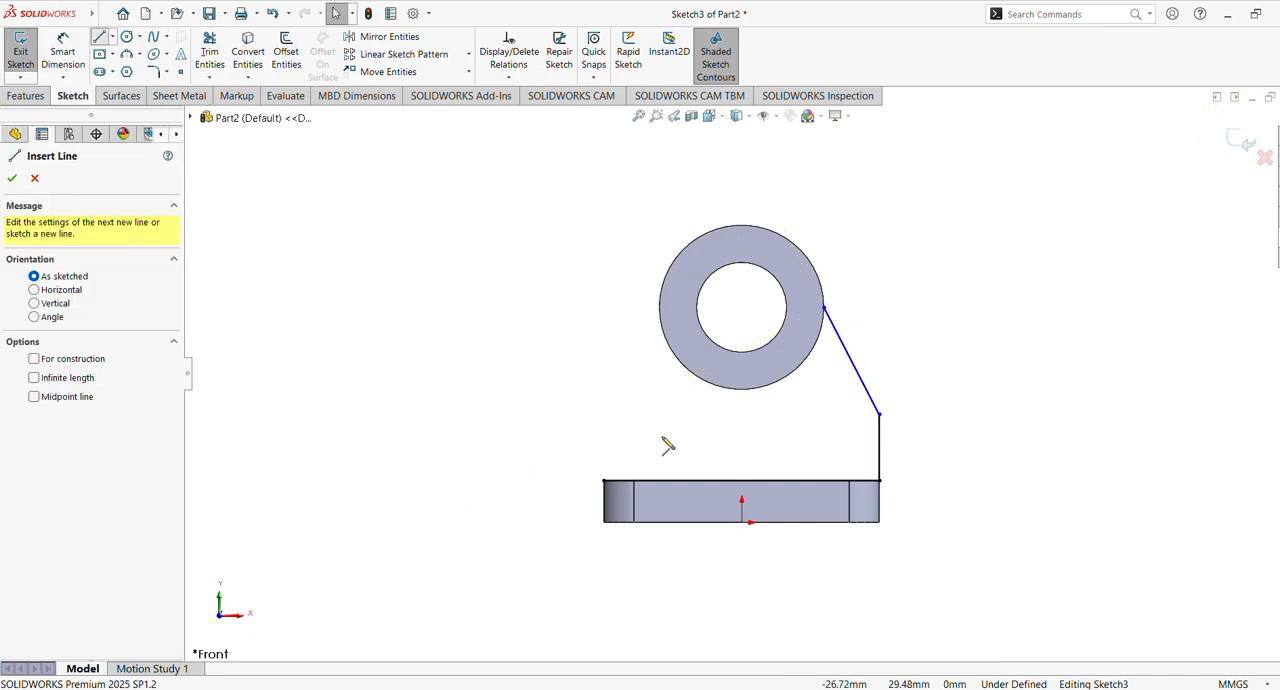
pyautogui.click(604, 481)
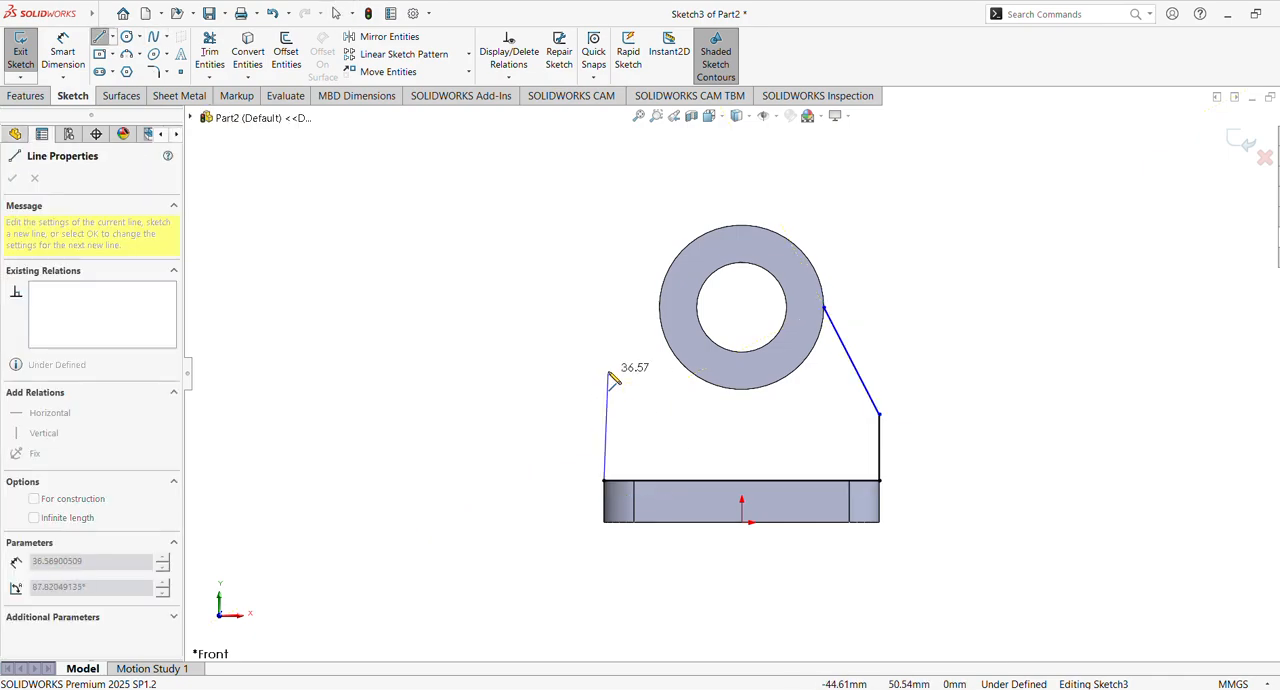
pyautogui.click(604, 405)
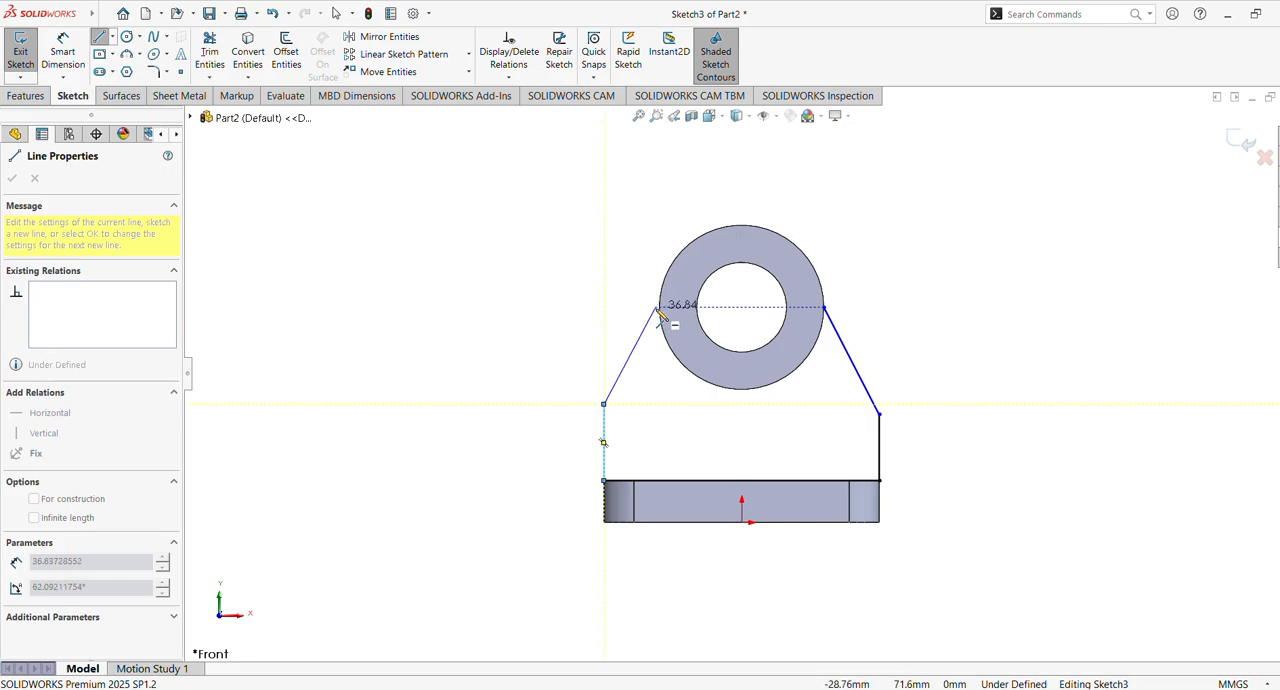
pyautogui.doubleClick(661, 311)
pyautogui.press('Escape')
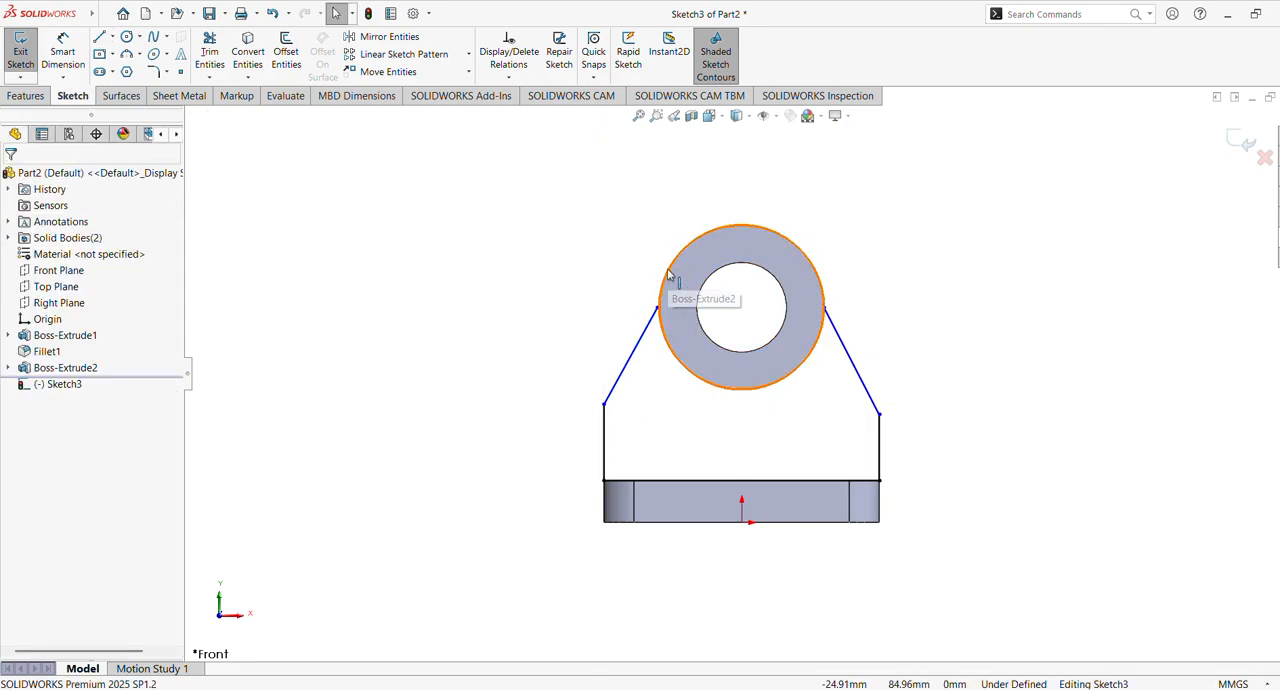
# Convert the cylinder's outer circular edge into a sketch circle
pyautogui.click(665, 272)
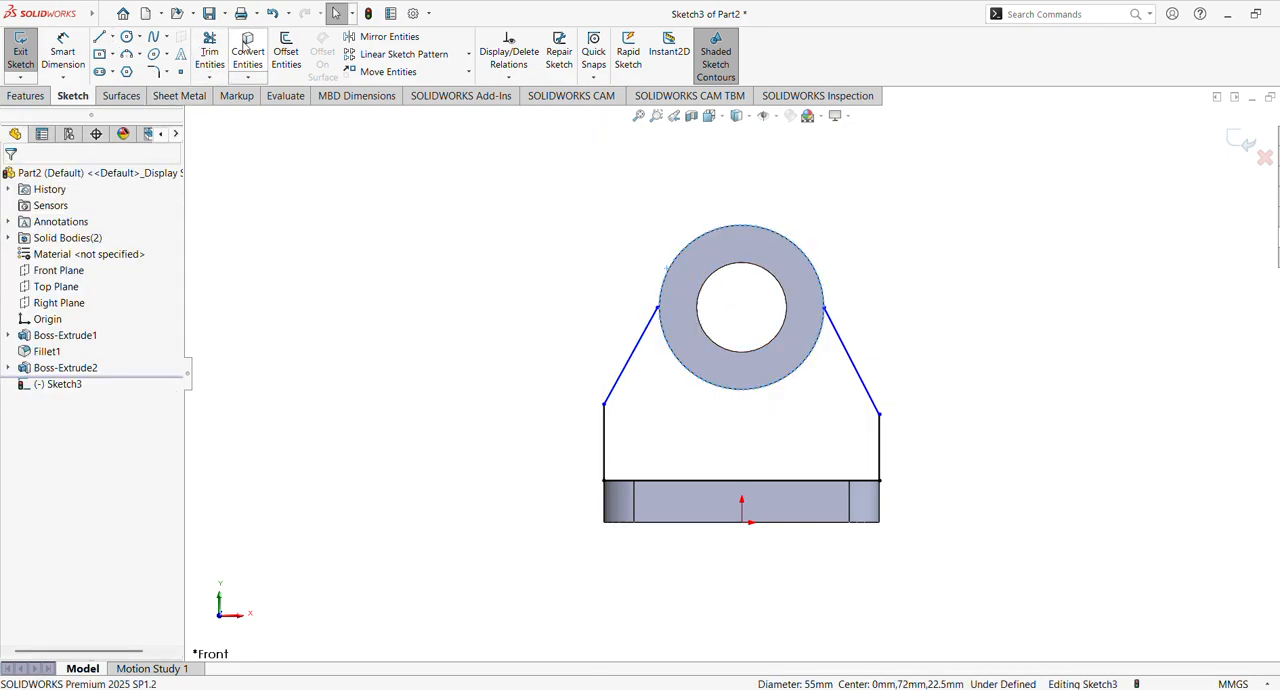
pyautogui.click(465, 265)
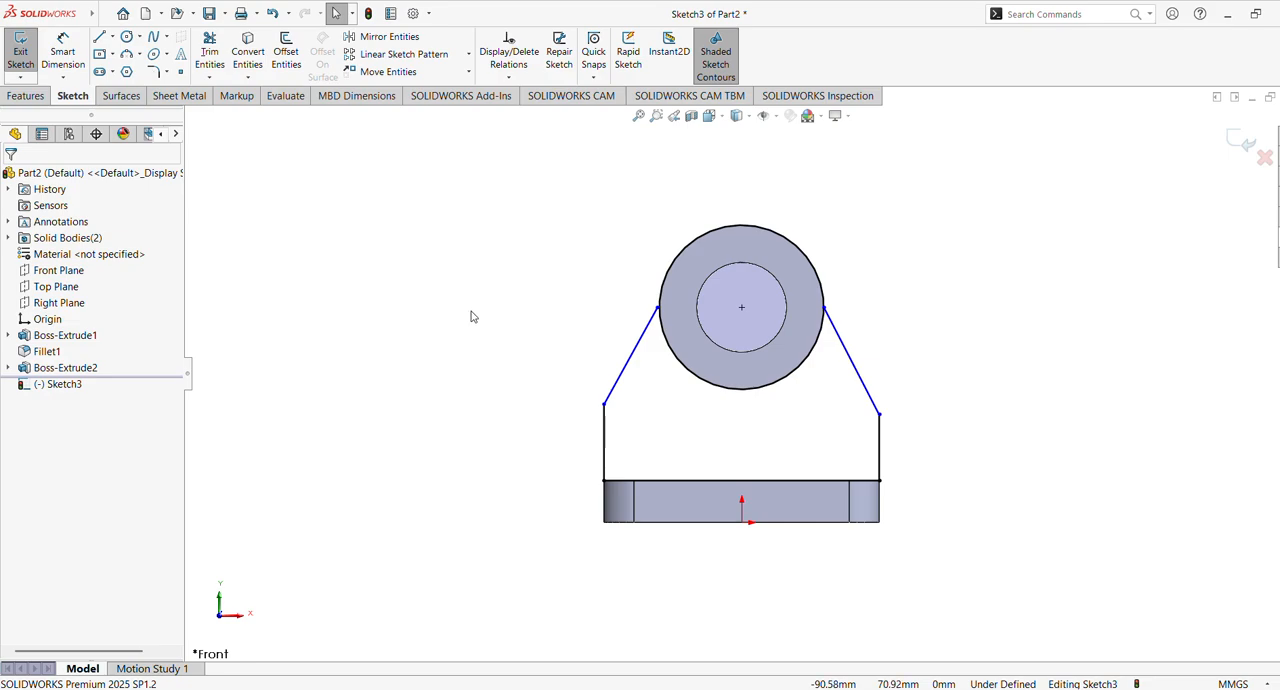
pyautogui.click(606, 443)
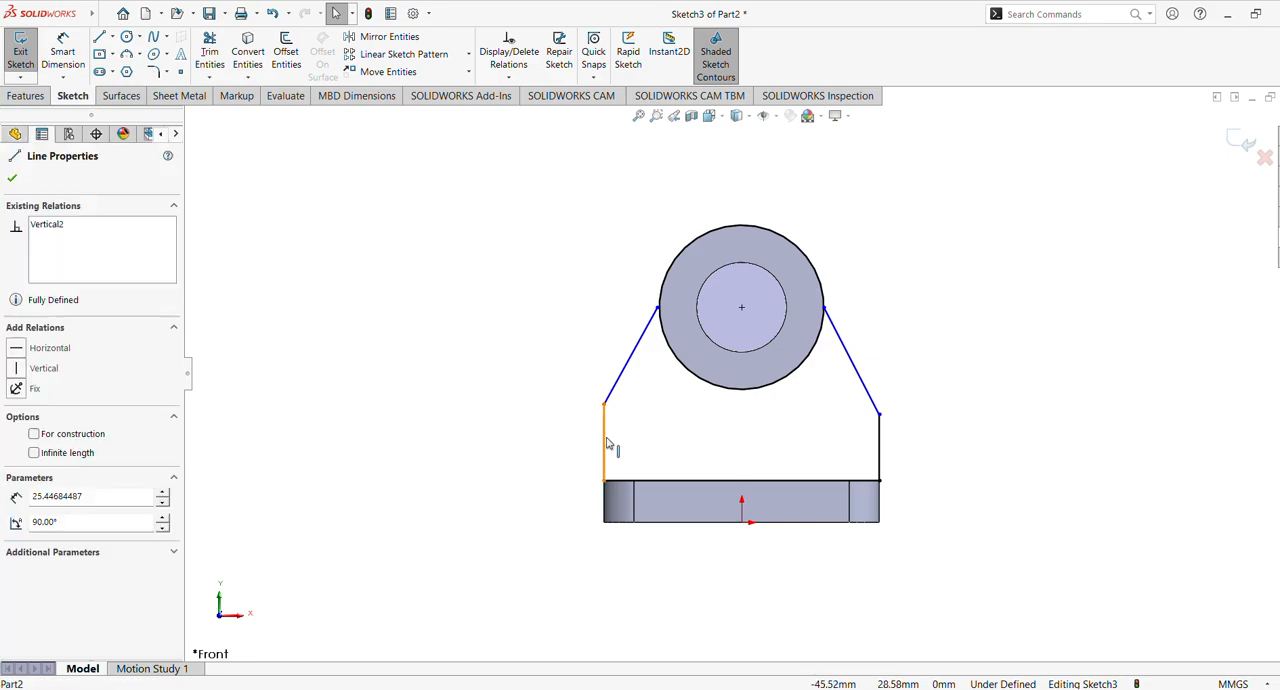
pyautogui.keyDown('ctrl'); pyautogui.click(879, 456); pyautogui.keyUp('ctrl')
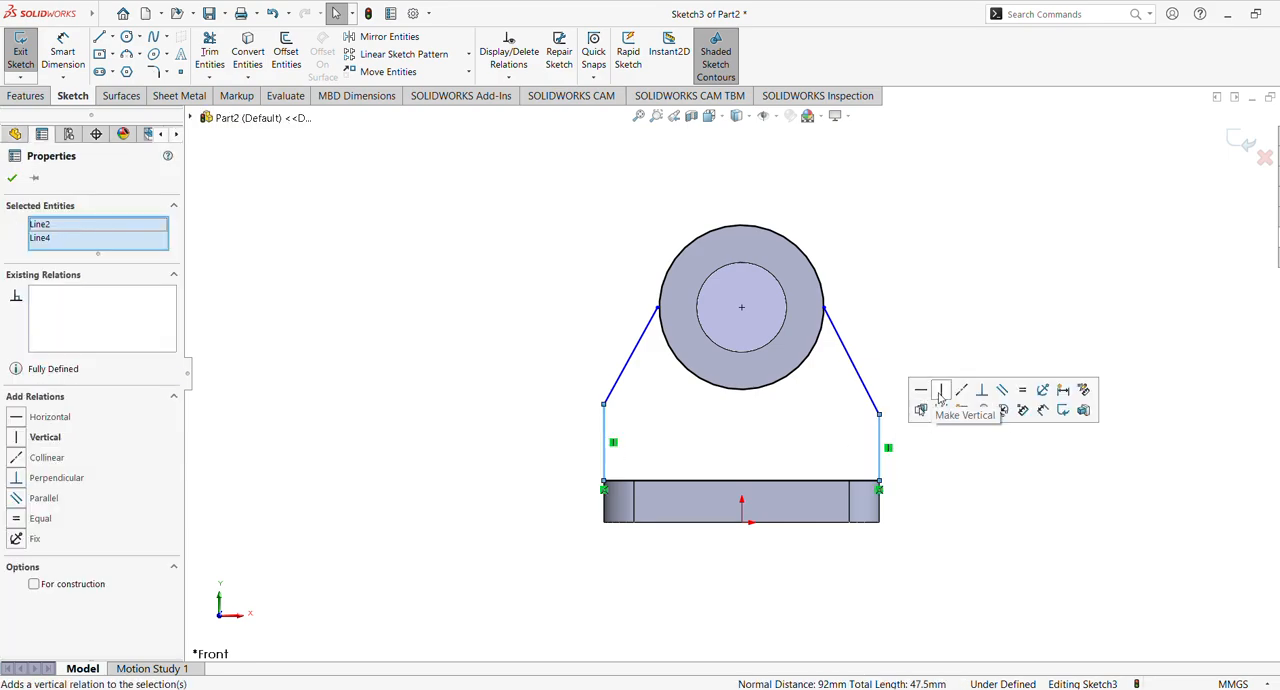
pyautogui.click(926, 341)
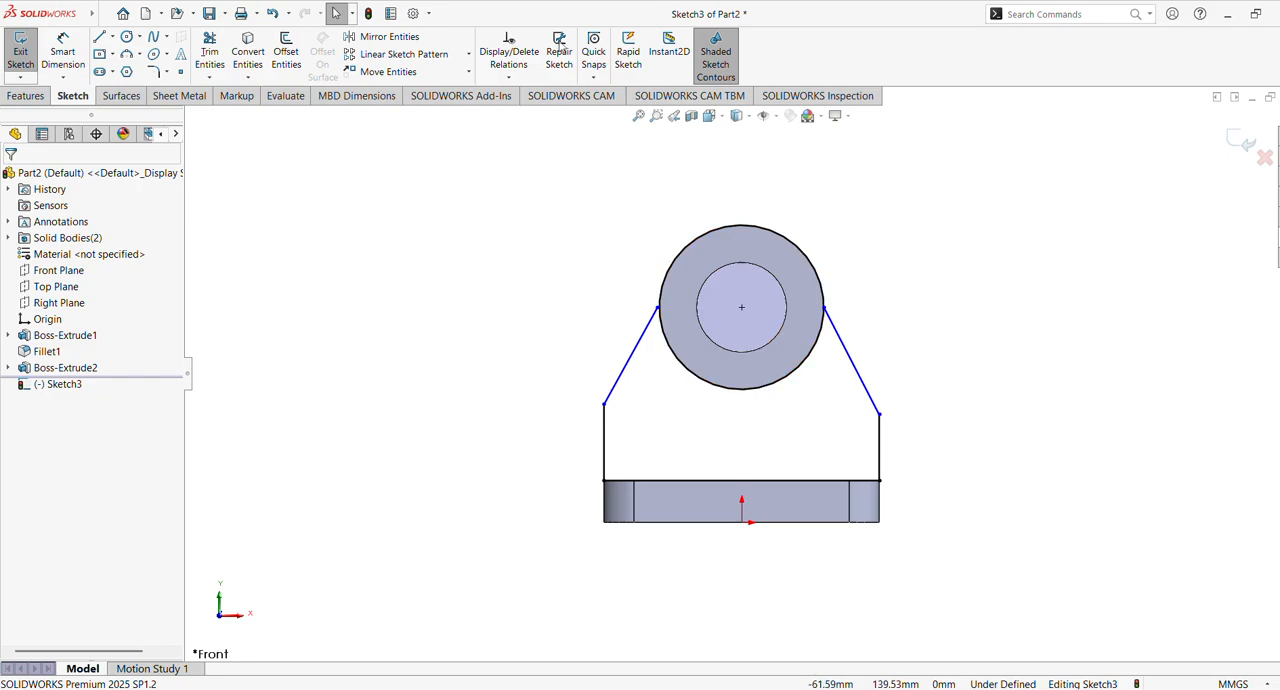
# Dimension the right vertical line's length as 22 mm and finish dimensioning
pyautogui.click(62, 52)
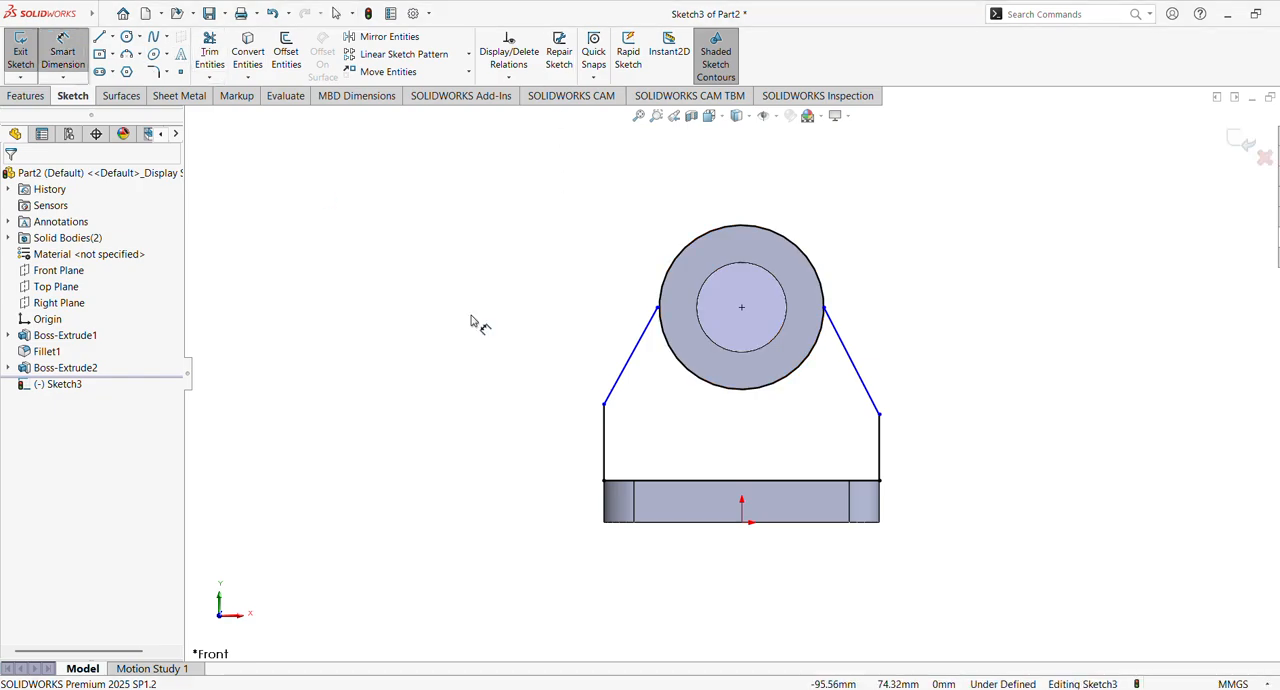
pyautogui.click(882, 457)
pyautogui.click(948, 455)
pyautogui.write('22')
pyautogui.press('Return')
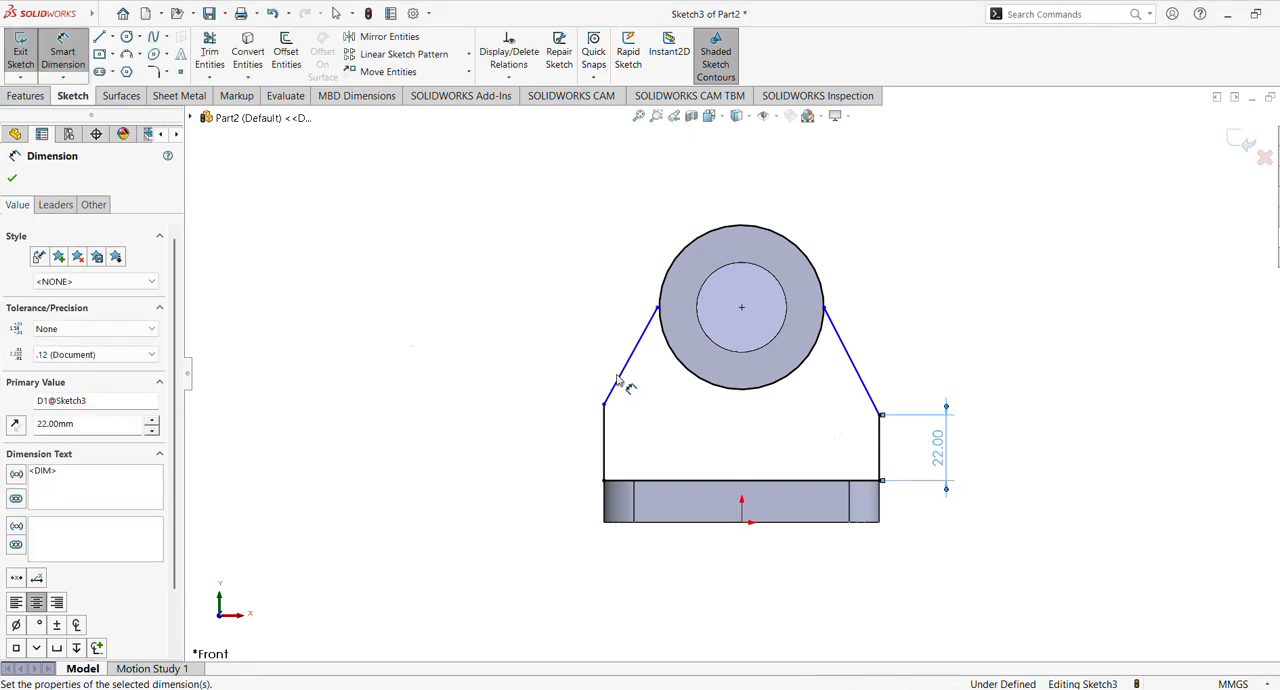
pyautogui.click(11, 180)
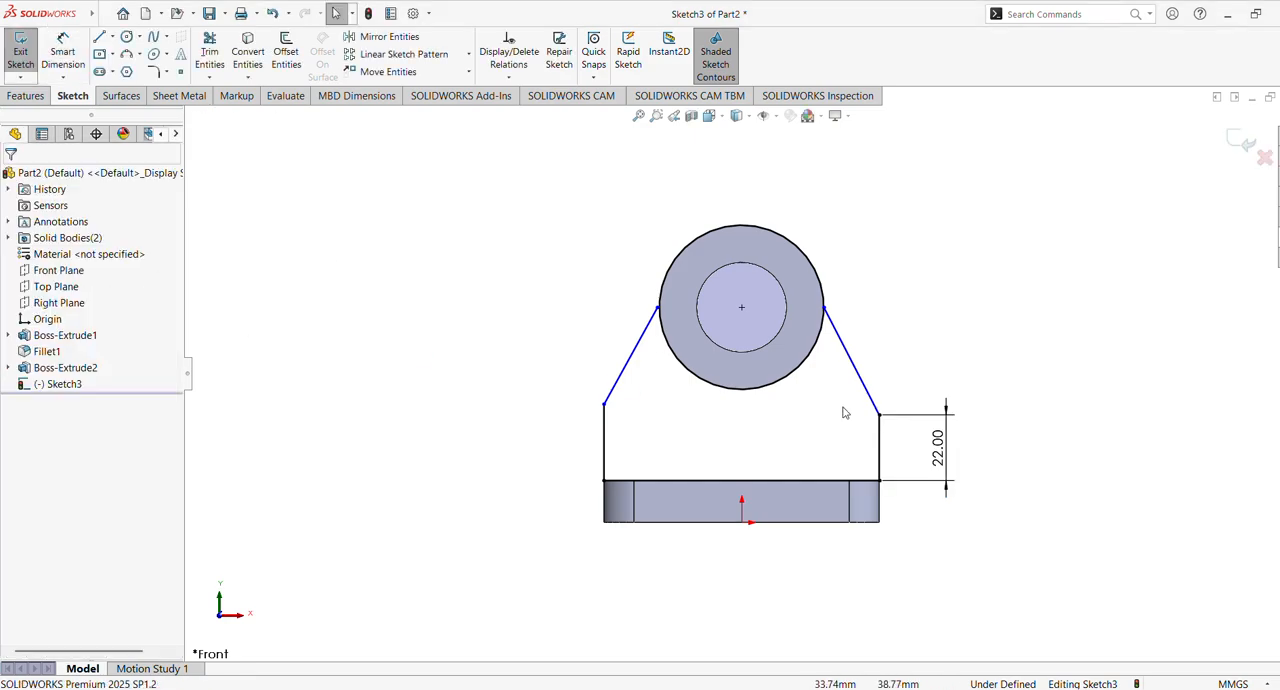
# Add an equal relation between the left and right vertical lines of the support profile
pyautogui.click(882, 449)
pyautogui.keyDown('ctrl'); pyautogui.click(604, 451); pyautogui.keyUp('ctrl')
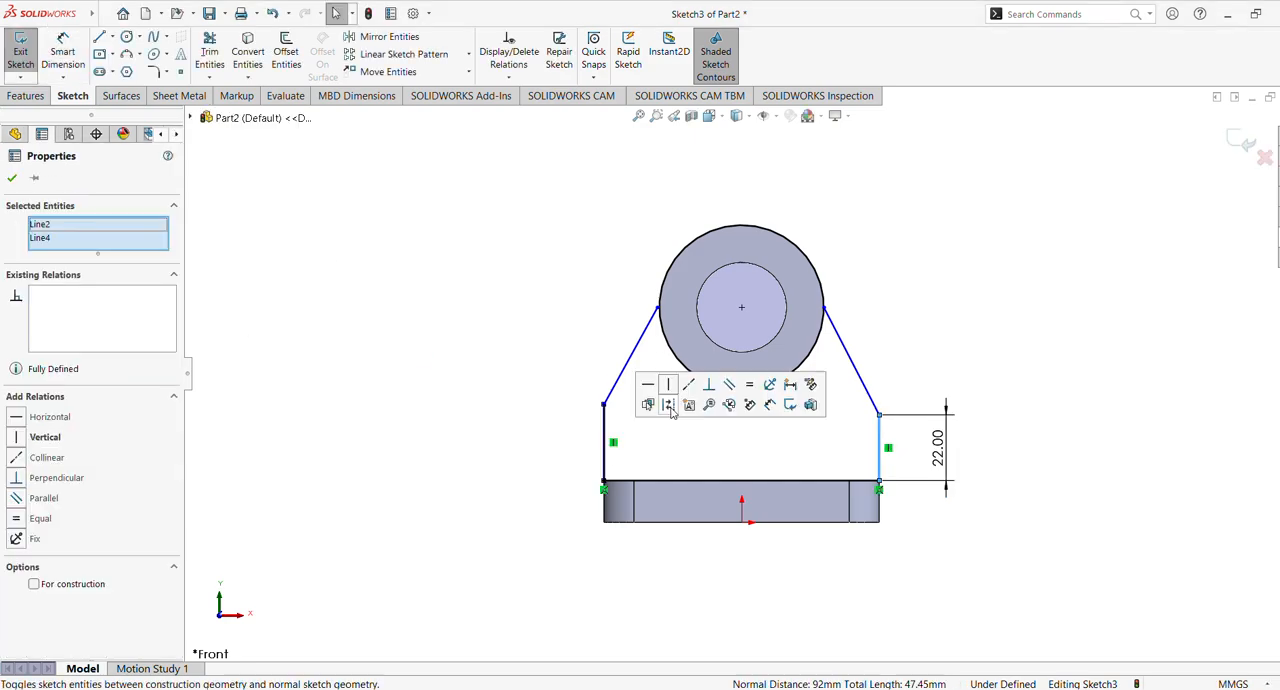
pyautogui.click(725, 390)
pyautogui.click(474, 370)
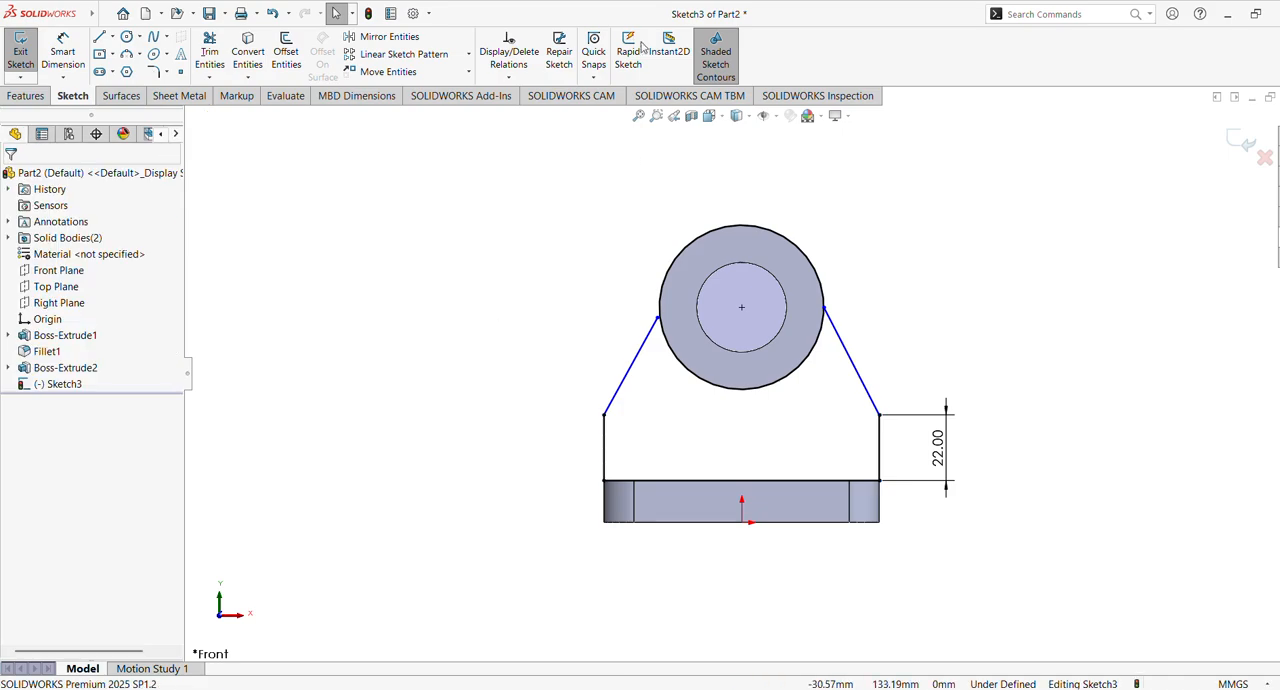
# Try to make the left slanted line tangent to the outer circle, and undo the relation
pyautogui.click(648, 338)
pyautogui.keyDown('ctrl'); pyautogui.click(663, 288); pyautogui.keyUp('ctrl')
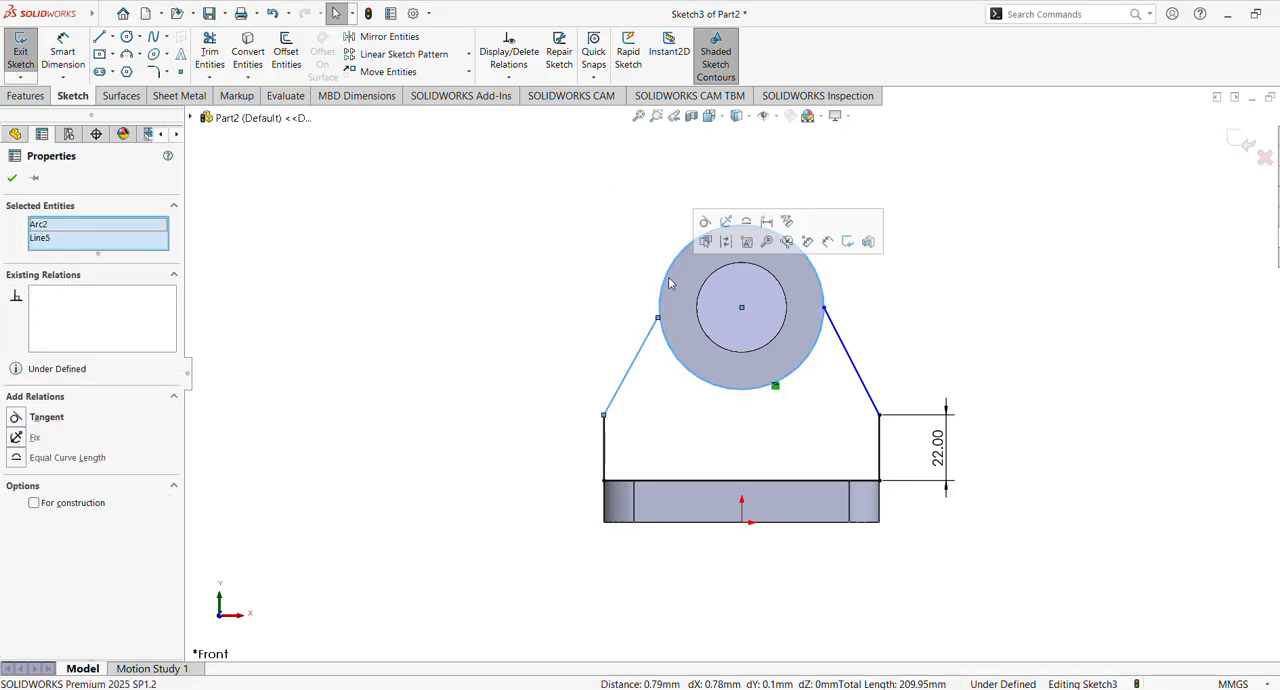
pyautogui.click(706, 222)
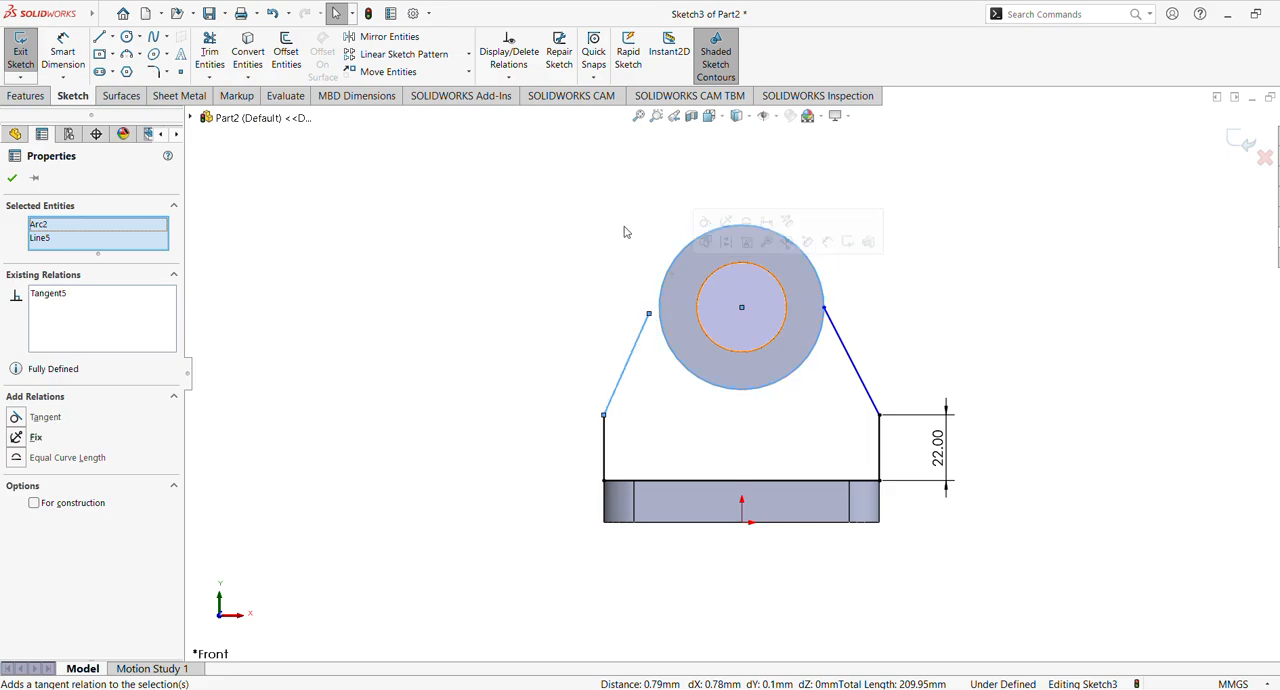
pyautogui.click(621, 231)
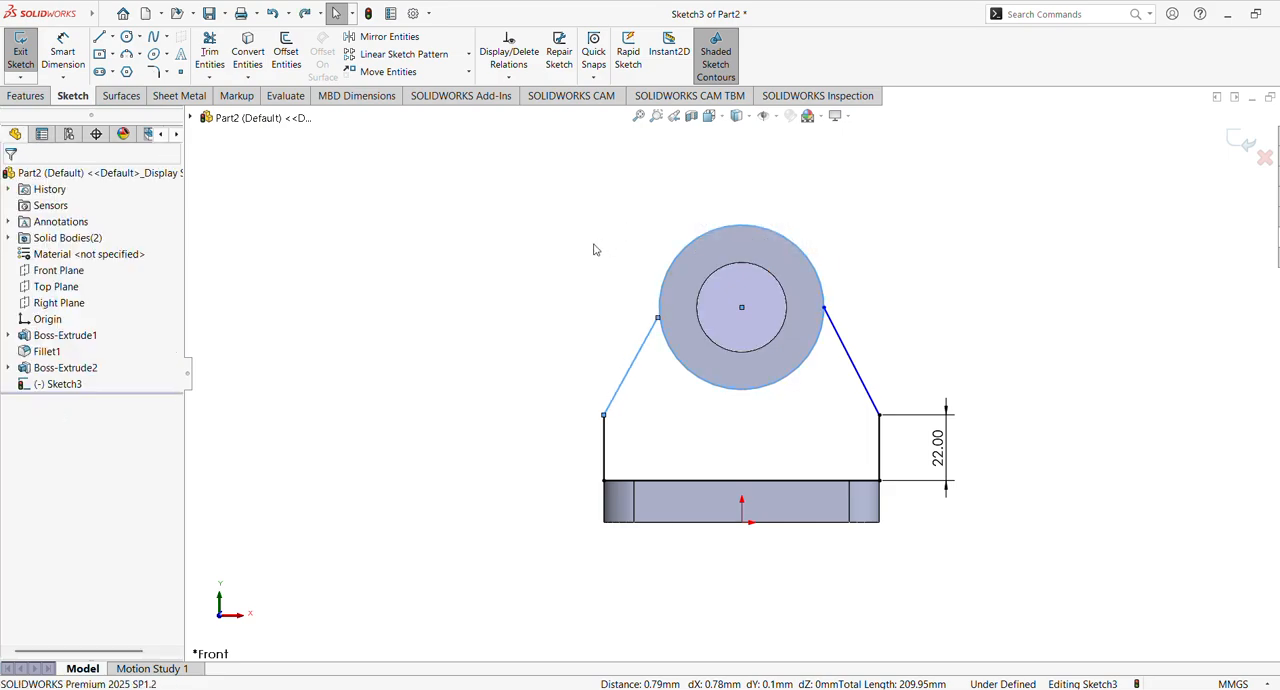
pyautogui.click(640, 362)
pyautogui.keyDown('ctrl'); pyautogui.click(662, 296); pyautogui.keyUp('ctrl')
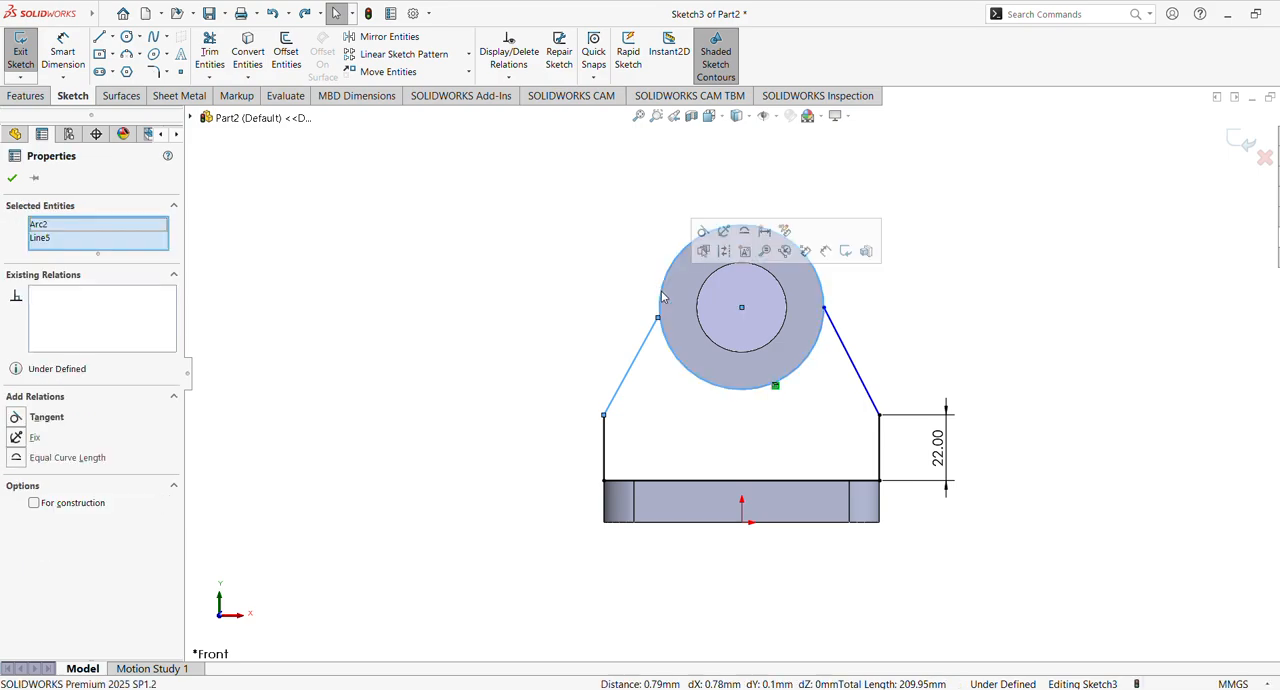
pyautogui.click(461, 384)
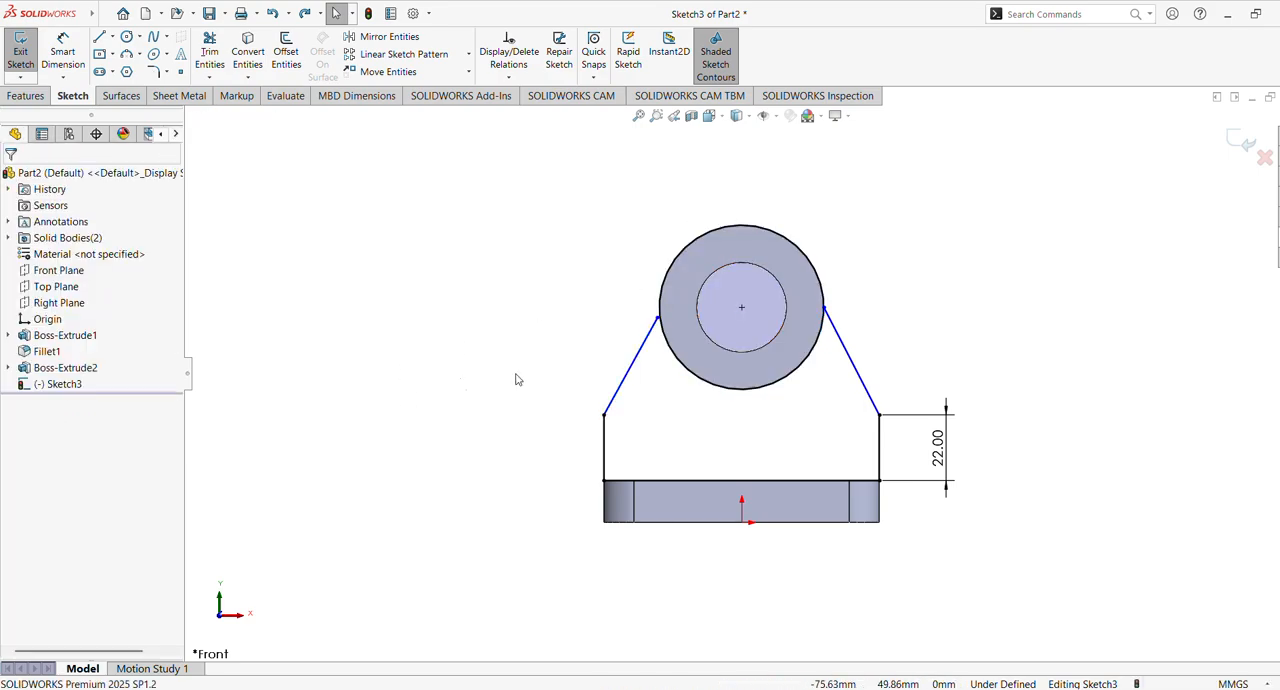
# Extend the left slanted line to meet the outer circle using Extend Entities
pyautogui.scroll(-3, 588, 373)
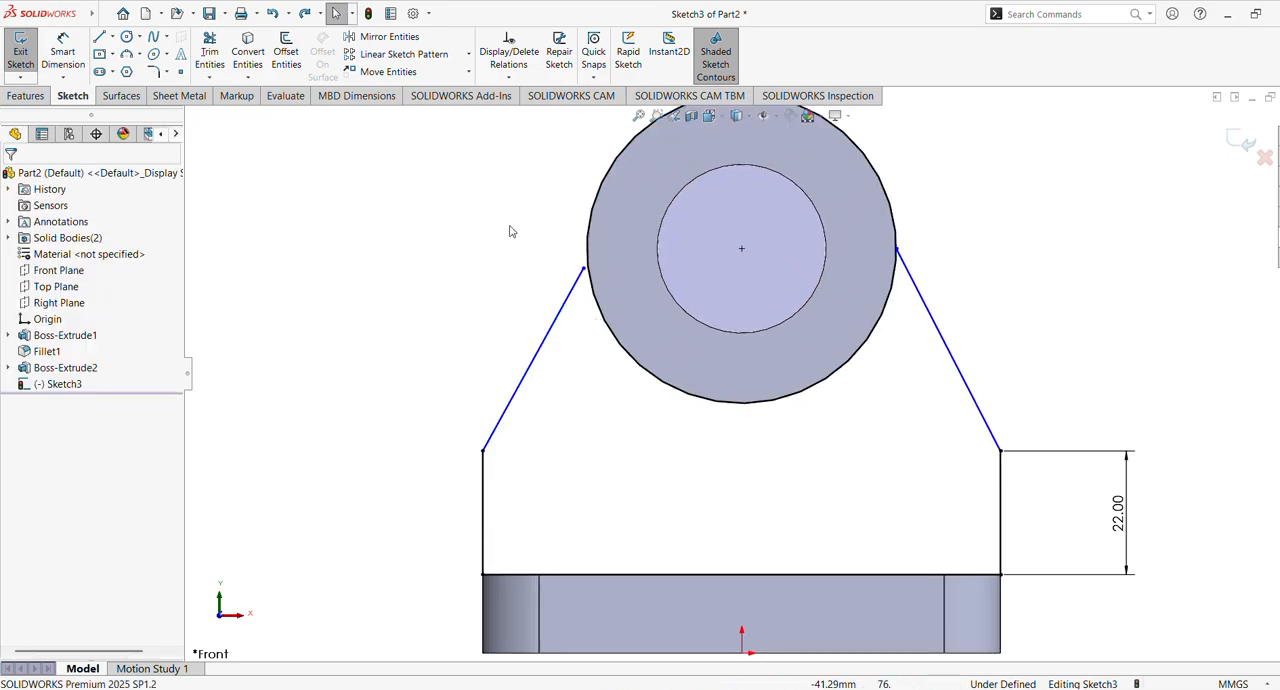
pyautogui.click(210, 77)
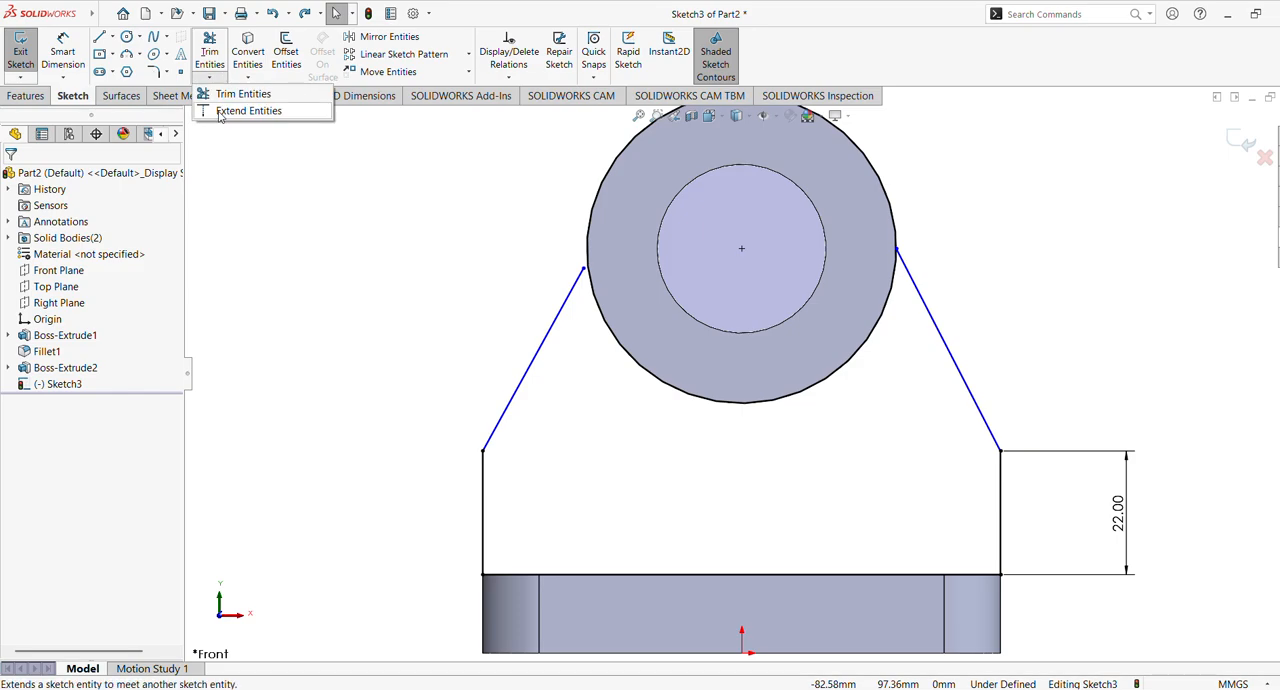
pyautogui.click(240, 90)
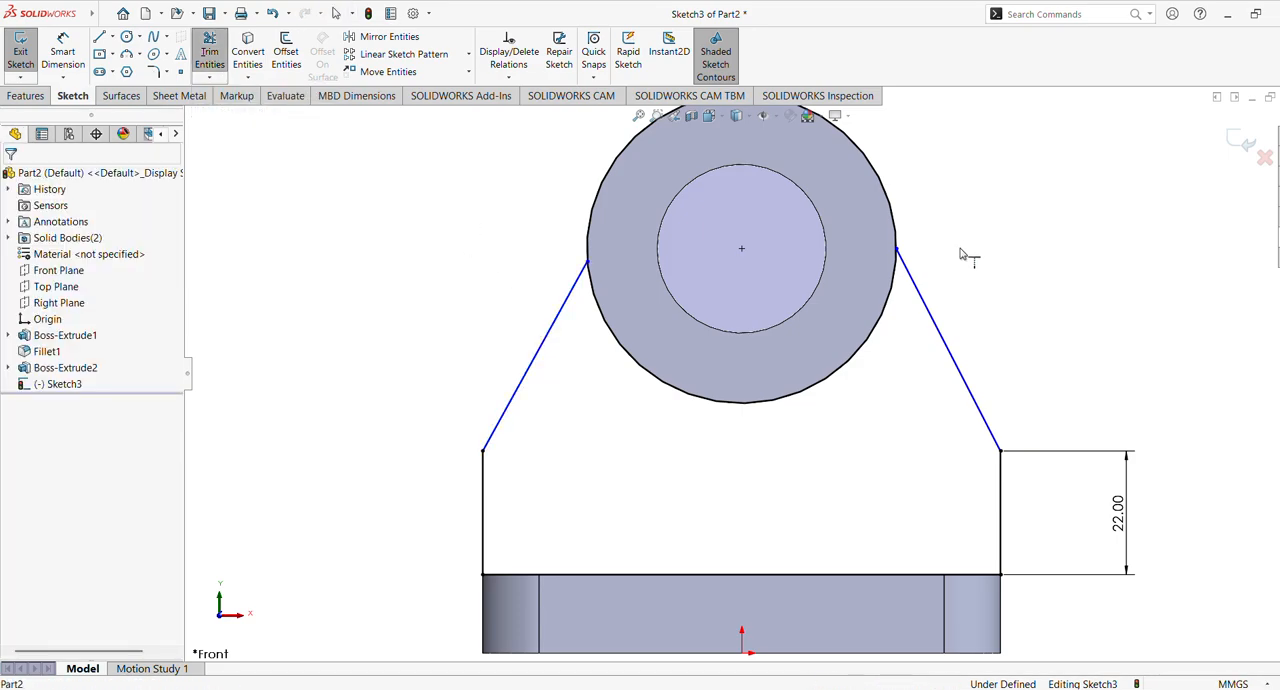
# Try extending the right slanted line at the outer circle, and undo that extension
pyautogui.click(914, 287)
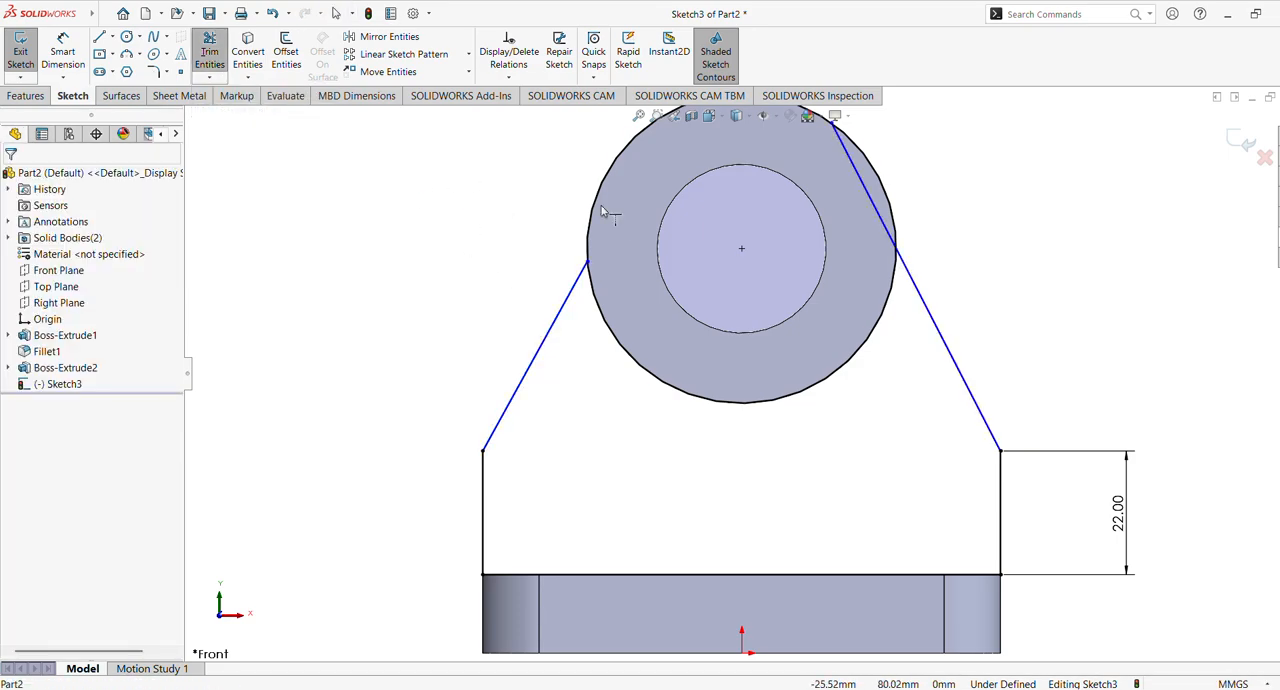
pyautogui.press('f')
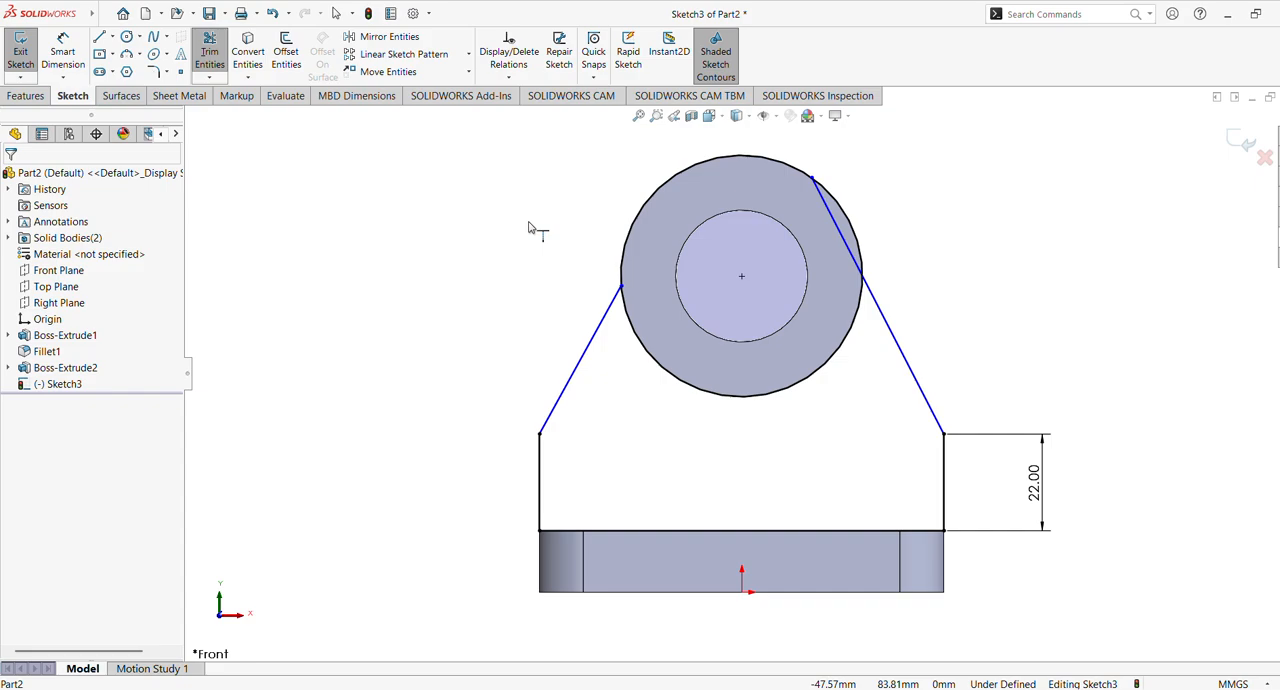
pyautogui.hotkey('ctrl', 'z')
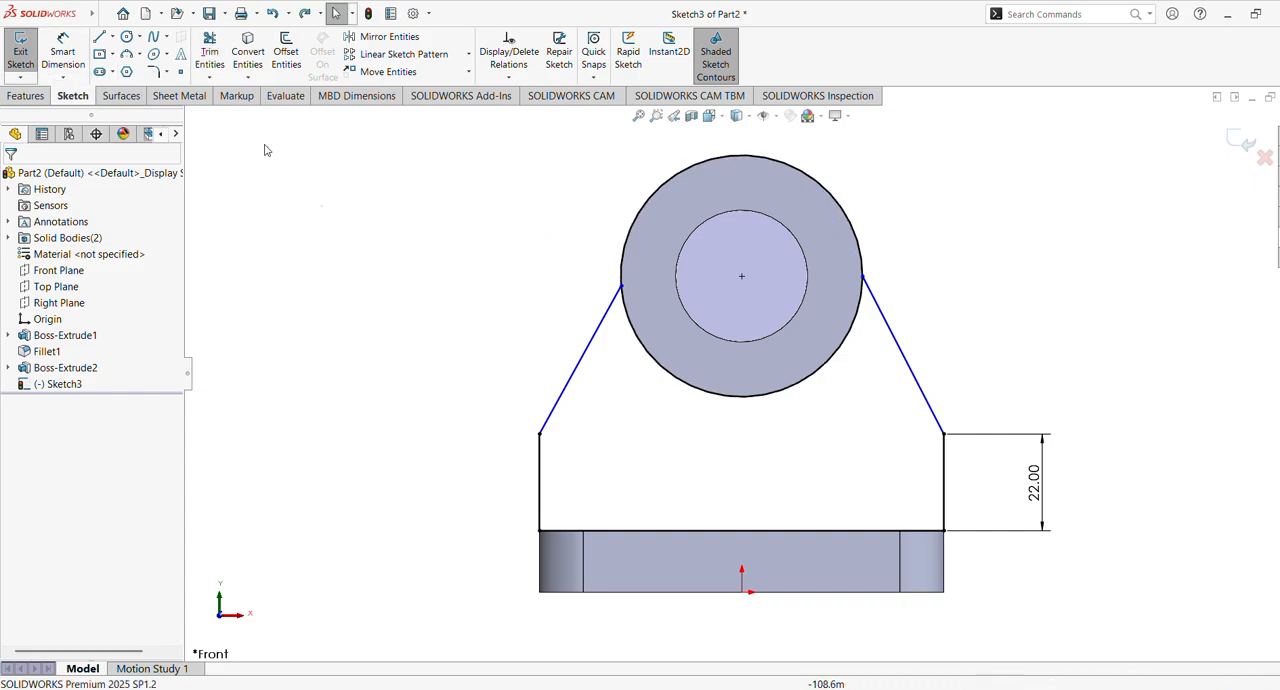
# Add a horizontal relation between the circle's centre and the upper endpoints of both slanted lines
pyautogui.click(741, 276)
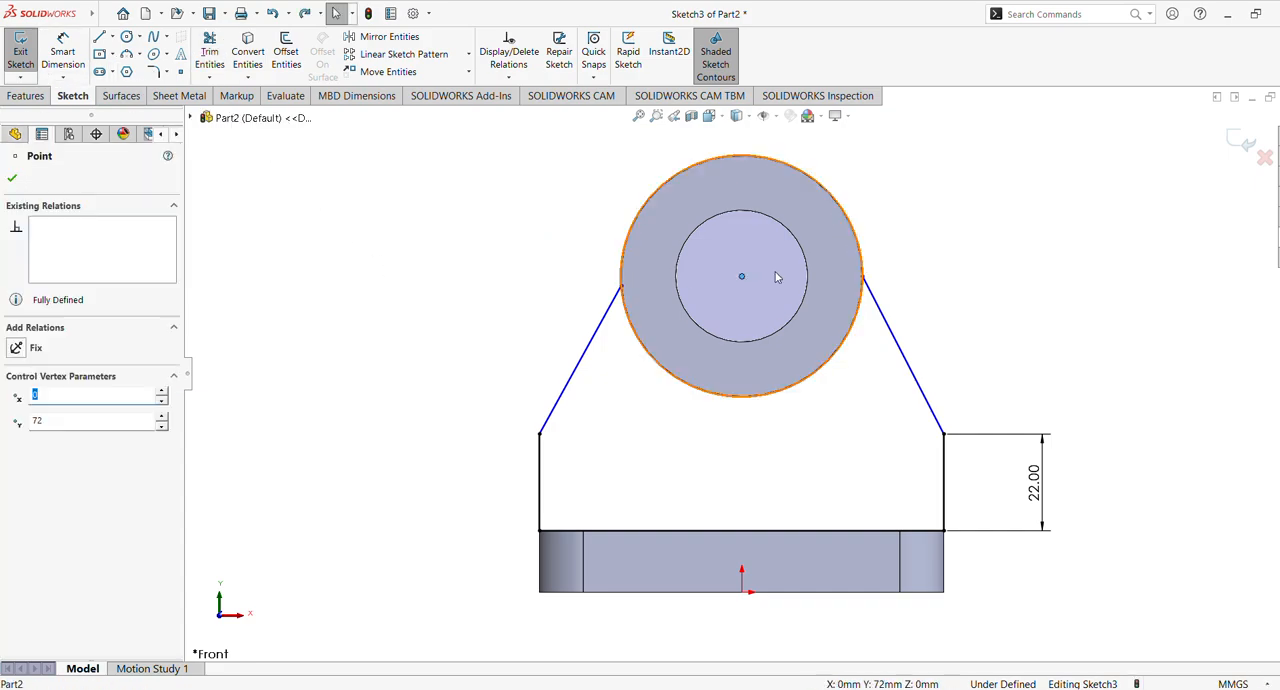
pyautogui.keyDown('ctrl'); pyautogui.click(863, 277); pyautogui.keyUp('ctrl')
pyautogui.keyDown('ctrl'); pyautogui.click(628, 287); pyautogui.keyUp('ctrl')
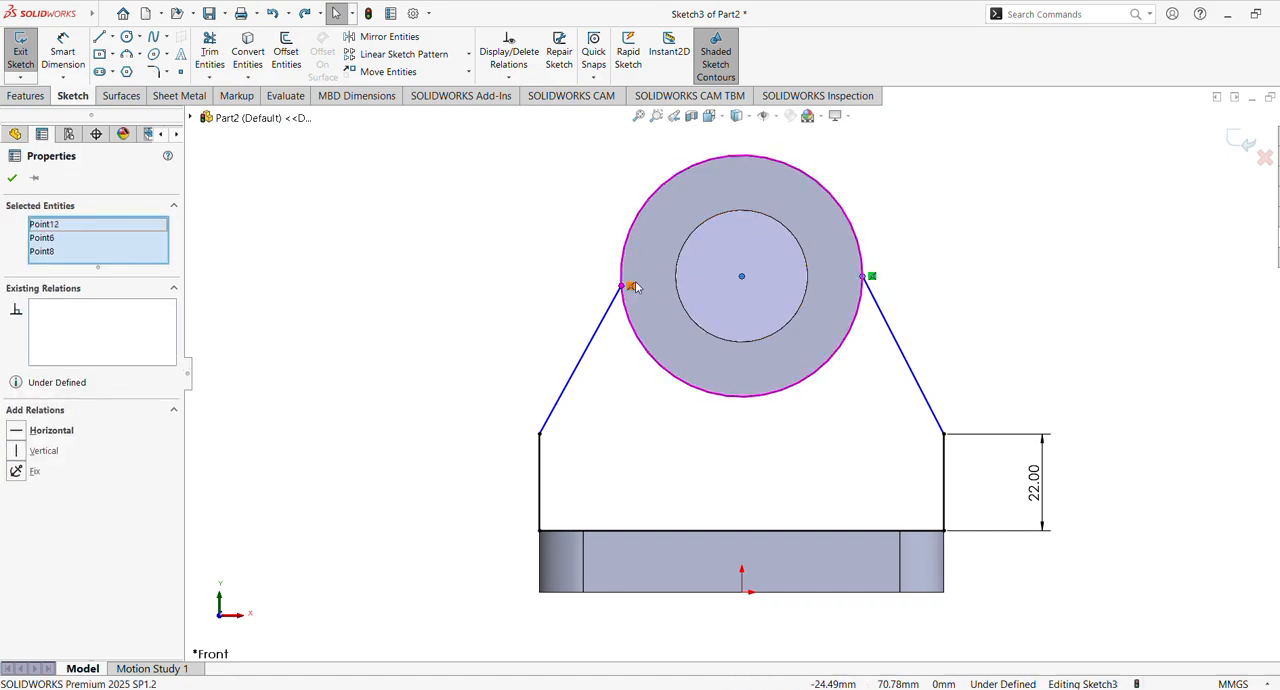
pyautogui.click(16, 428)
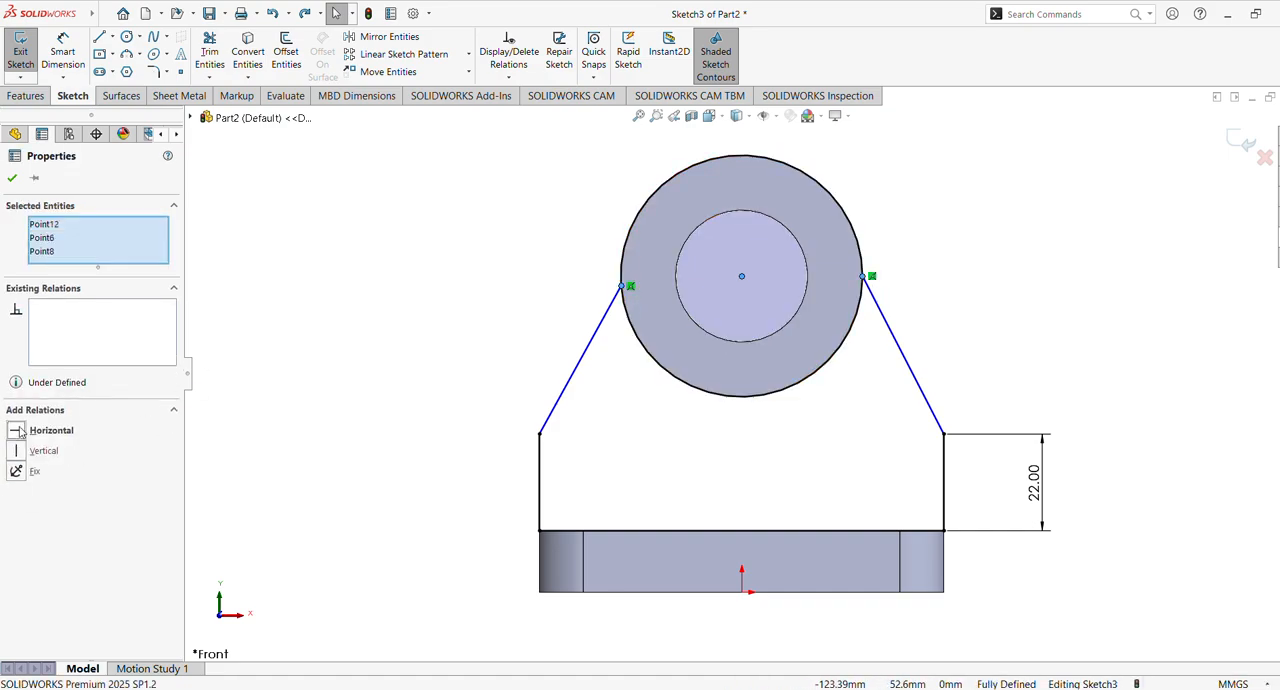
pyautogui.click(471, 286)
# Trim away the upper arc of the sketched outer circle to leave a closed support profile between cylinder and base plate
pyautogui.scroll(2, 848, 390)
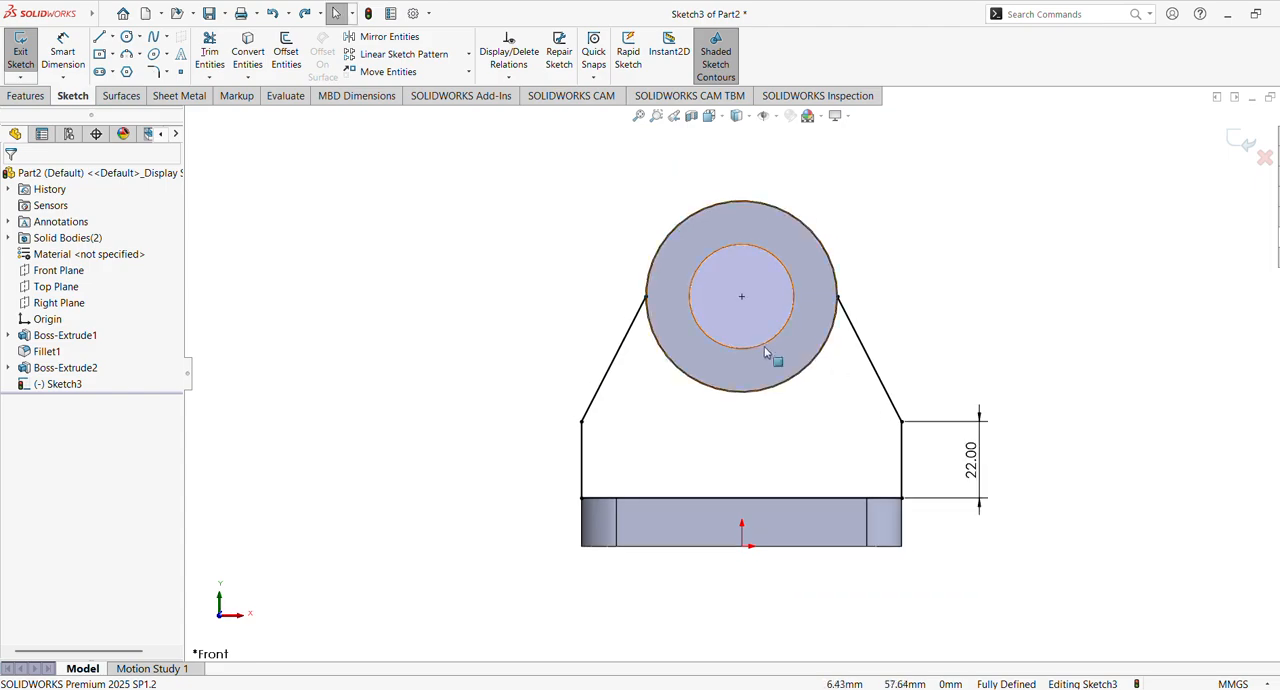
pyautogui.click(222, 58)
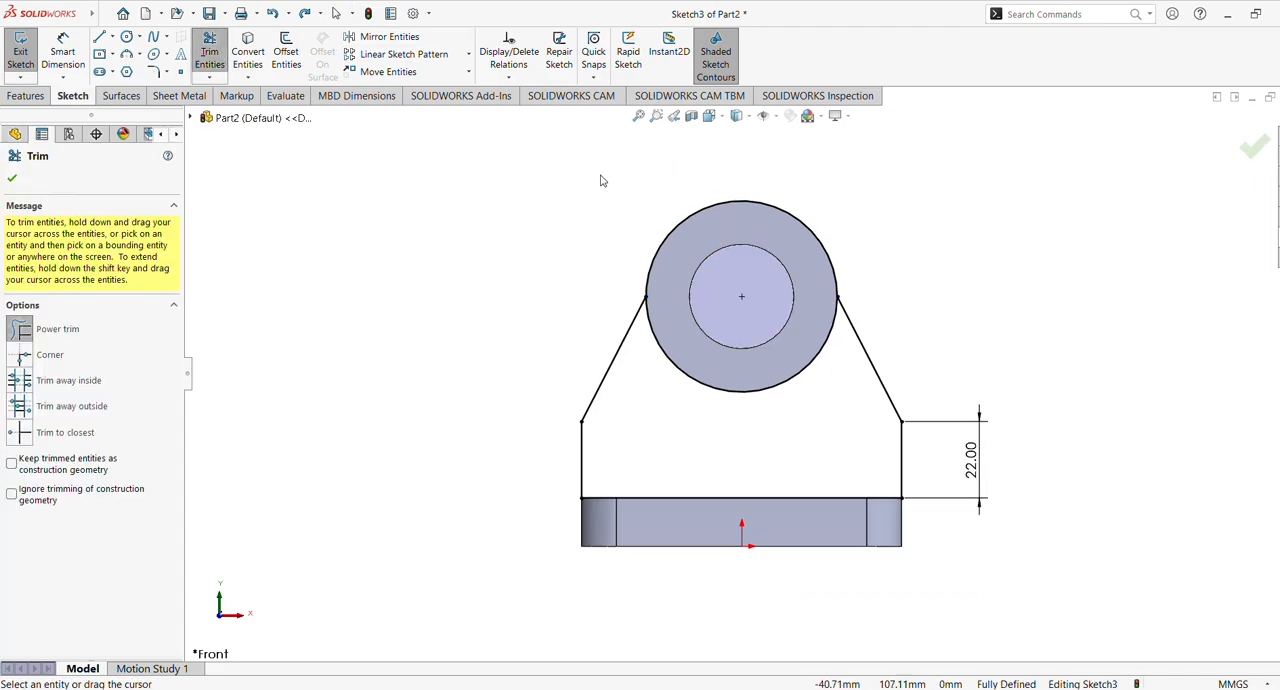
pyautogui.moveTo(594, 195); pyautogui.dragTo(694, 234)
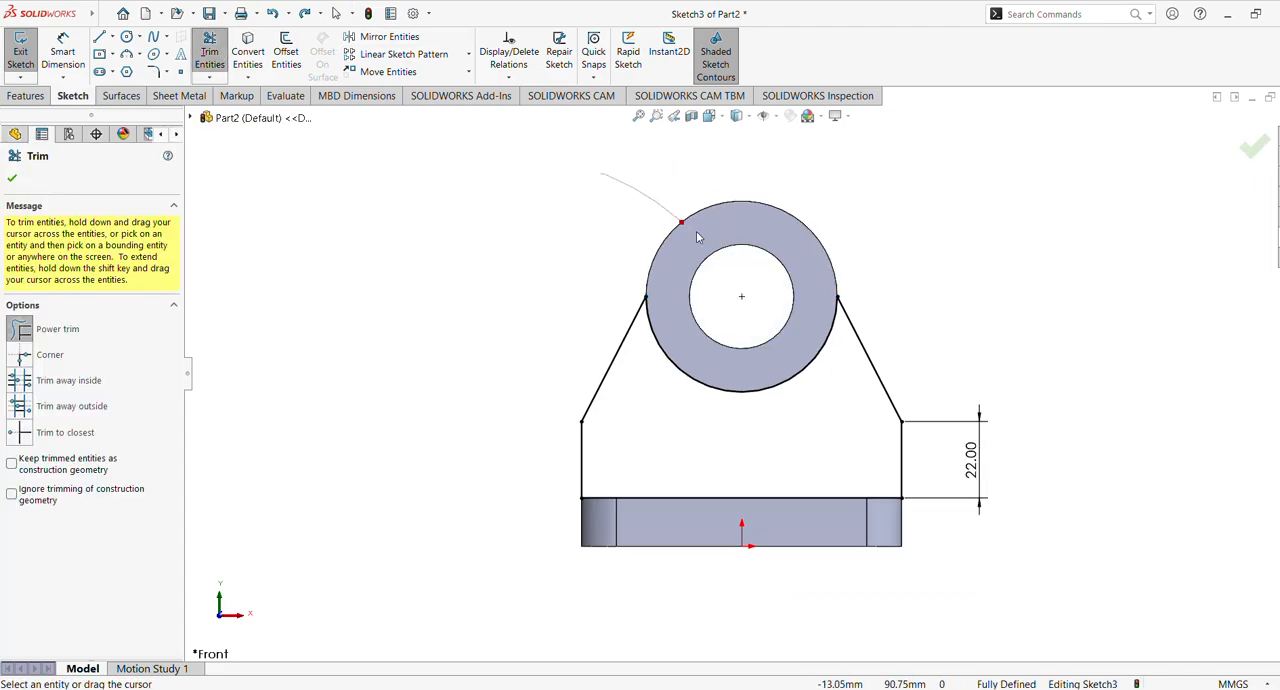
pyautogui.click(12, 179)
# Extrude the support profile 15 mm with a Mid Plane end condition, merged with the base plate and cylinder
pyautogui.click(25, 95)
pyautogui.click(27, 52)
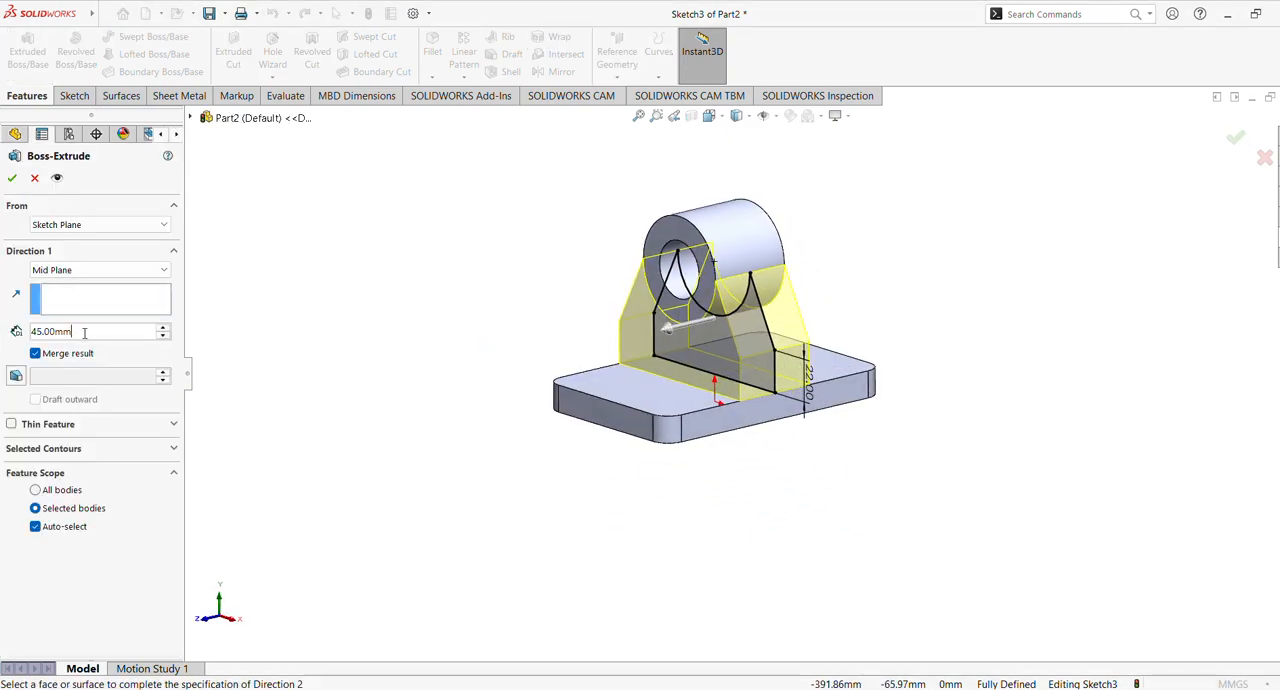
pyautogui.write('15')
pyautogui.press('Return')
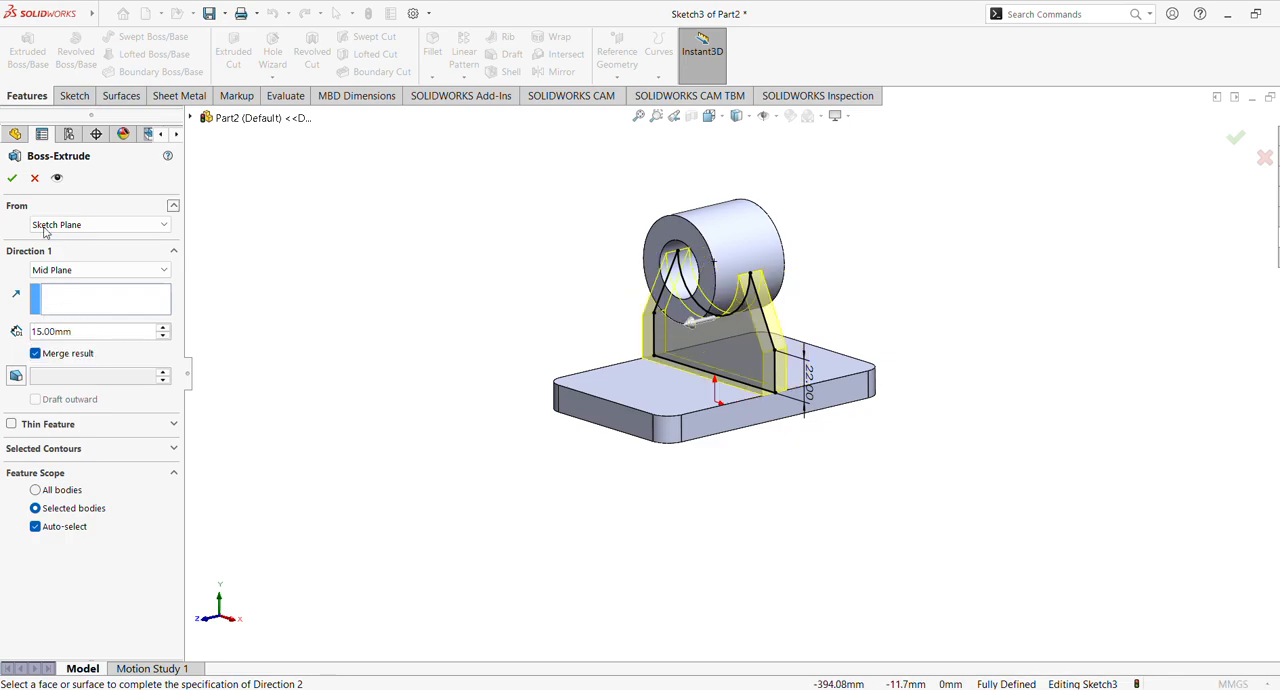
pyautogui.click(12, 178)
# On the Right Plane, sketch a slanted line about 39 mm long from the cylinder's lower front corner to the base plate's upper face
pyautogui.moveTo(537, 363); pyautogui.dragTo(575, 354, button='middle')
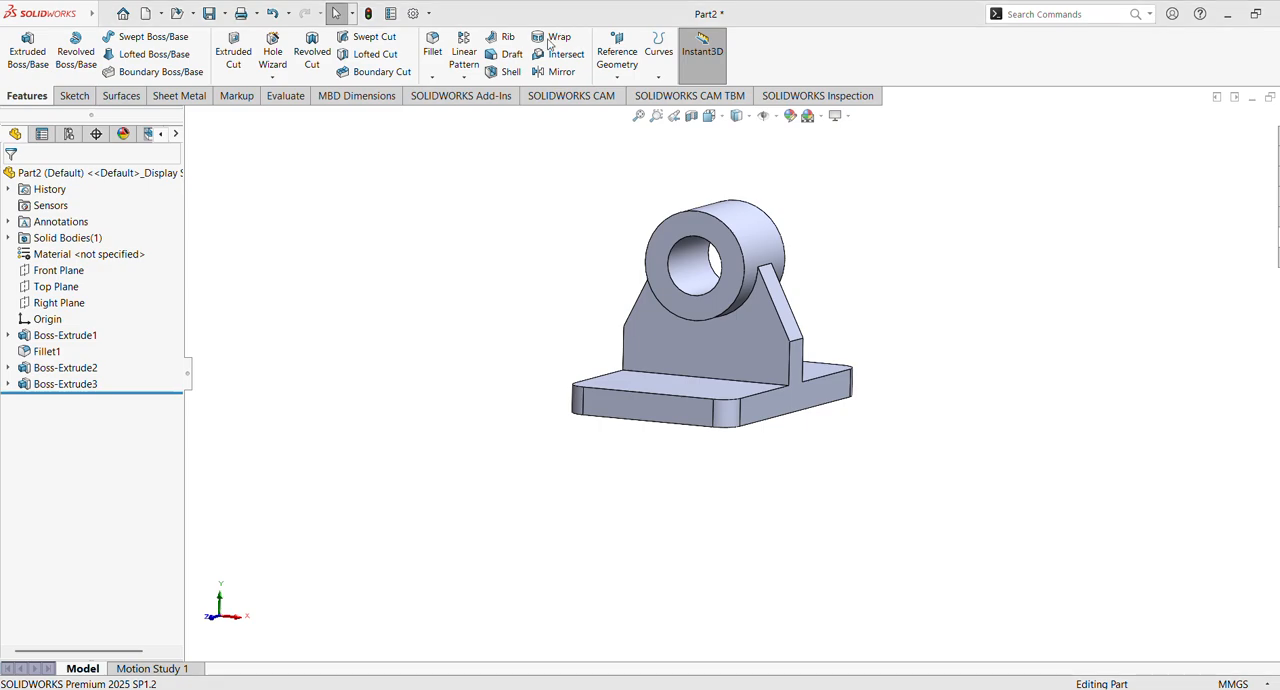
pyautogui.click(58, 303)
pyautogui.click(95, 285)
pyautogui.click(101, 37)
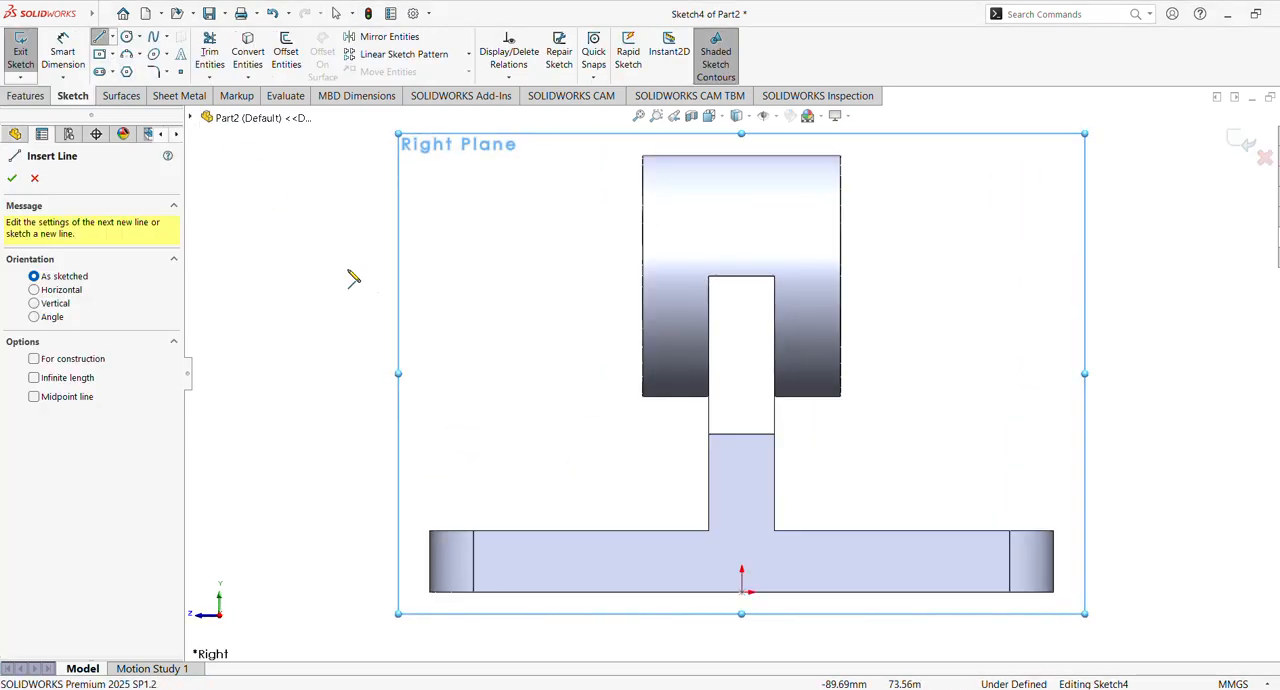
pyautogui.click(642, 396)
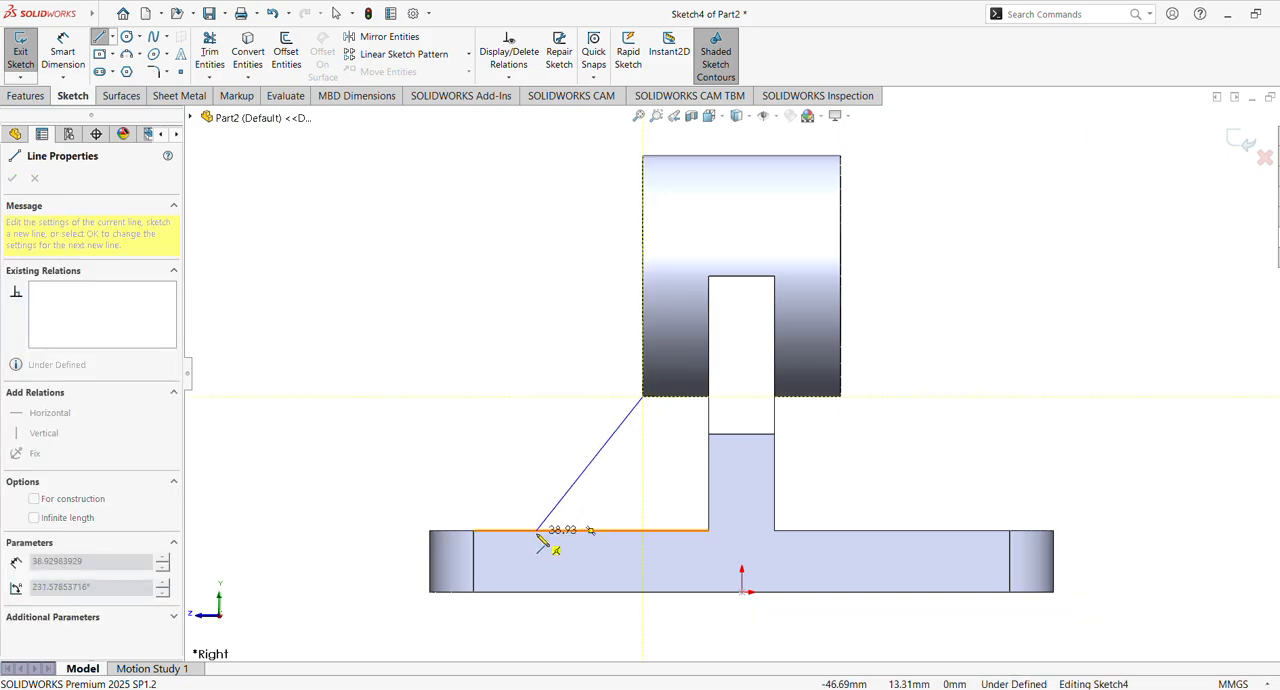
pyautogui.click(536, 530)
pyautogui.press('Escape')
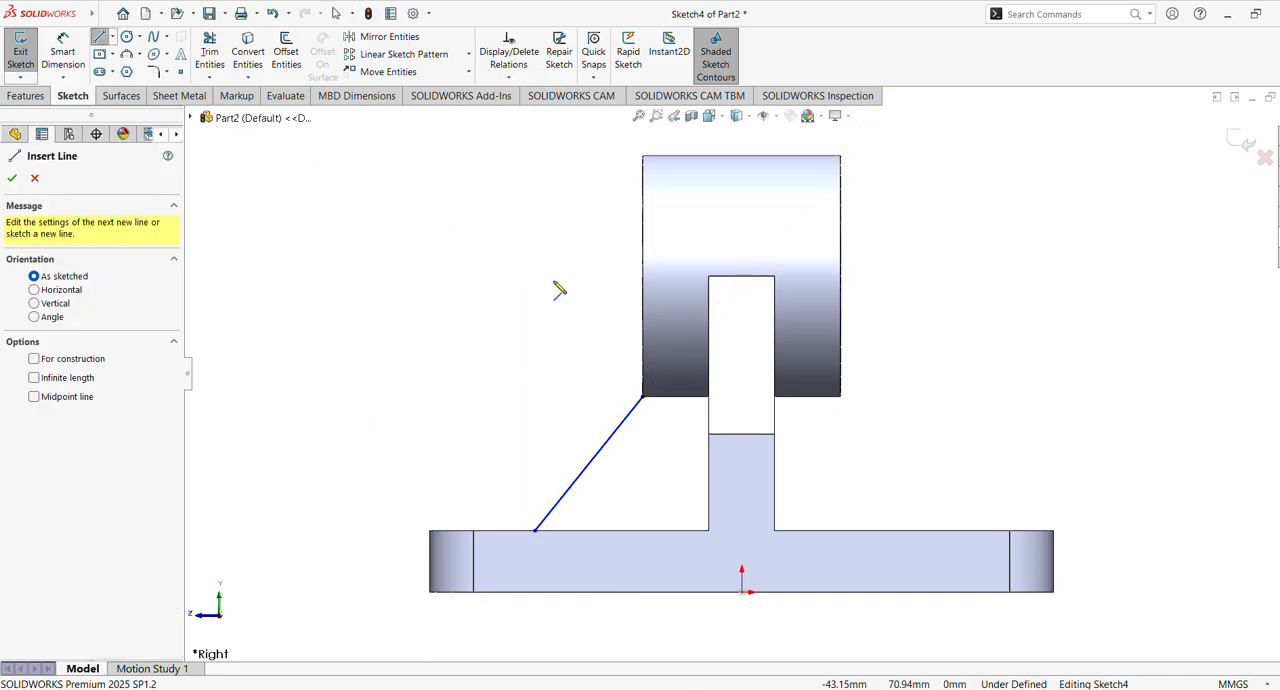
pyautogui.keyDown('shift'); pyautogui.moveTo(565, 297); pyautogui.dragTo(569, 239, button='middle'); pyautogui.keyUp('shift')
pyautogui.keyDown('ctrl'); pyautogui.moveTo(588, 300); pyautogui.dragTo(715, 188, button='middle'); pyautogui.keyUp('ctrl')
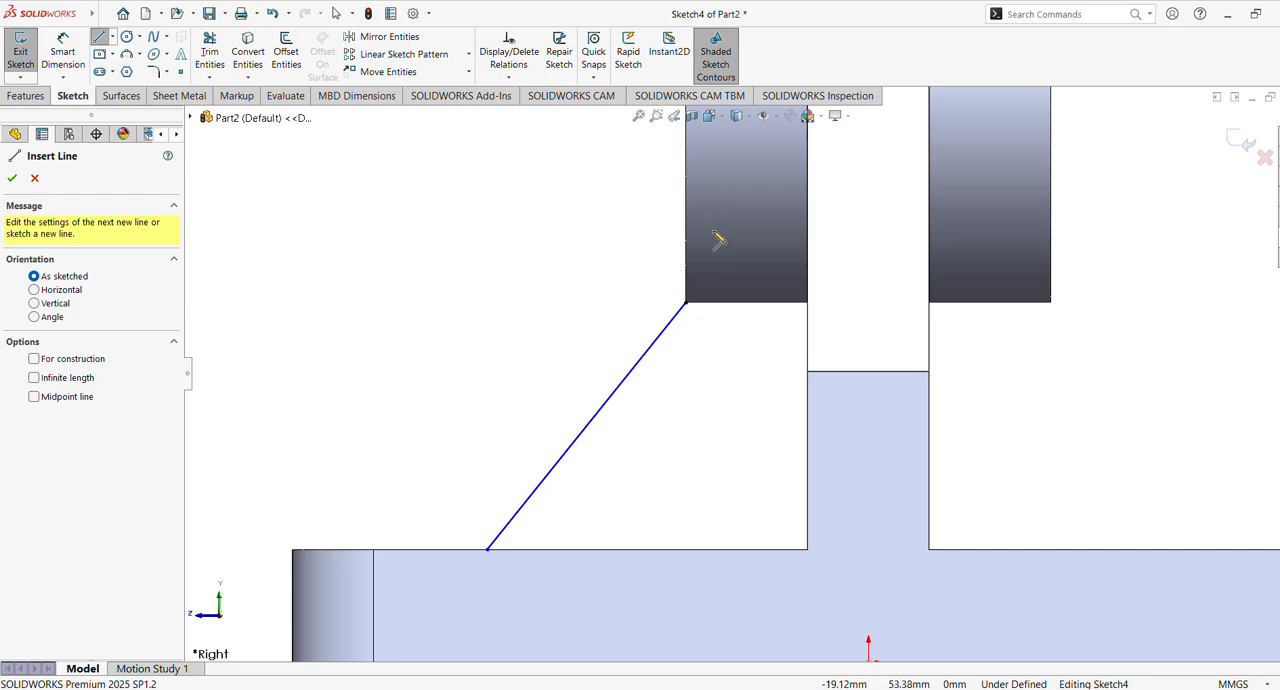
pyautogui.click(12, 179)
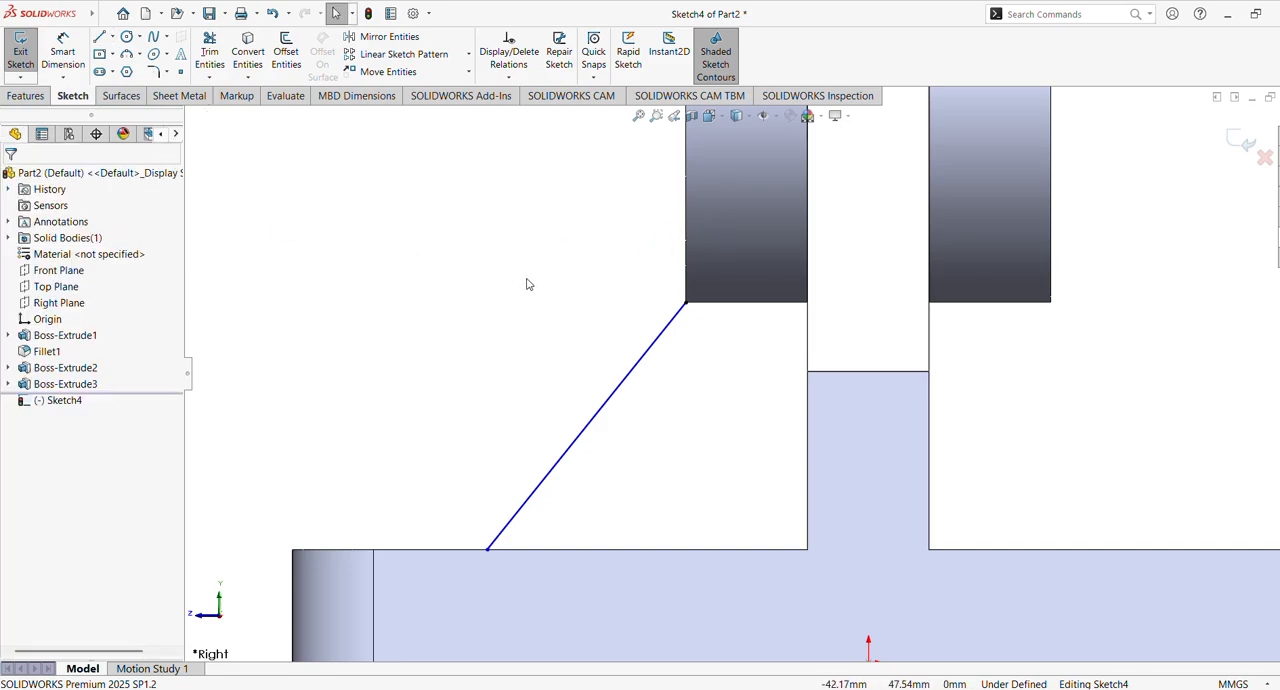
# Sketch a vertical line about 1.6 mm long upward from the slanted line's upper endpoint along the cylinder's end face
pyautogui.scroll(3, 526, 283)
pyautogui.keyDown('shift'); pyautogui.moveTo(541, 296); pyautogui.dragTo(547, 328, button='middle'); pyautogui.keyUp('shift')
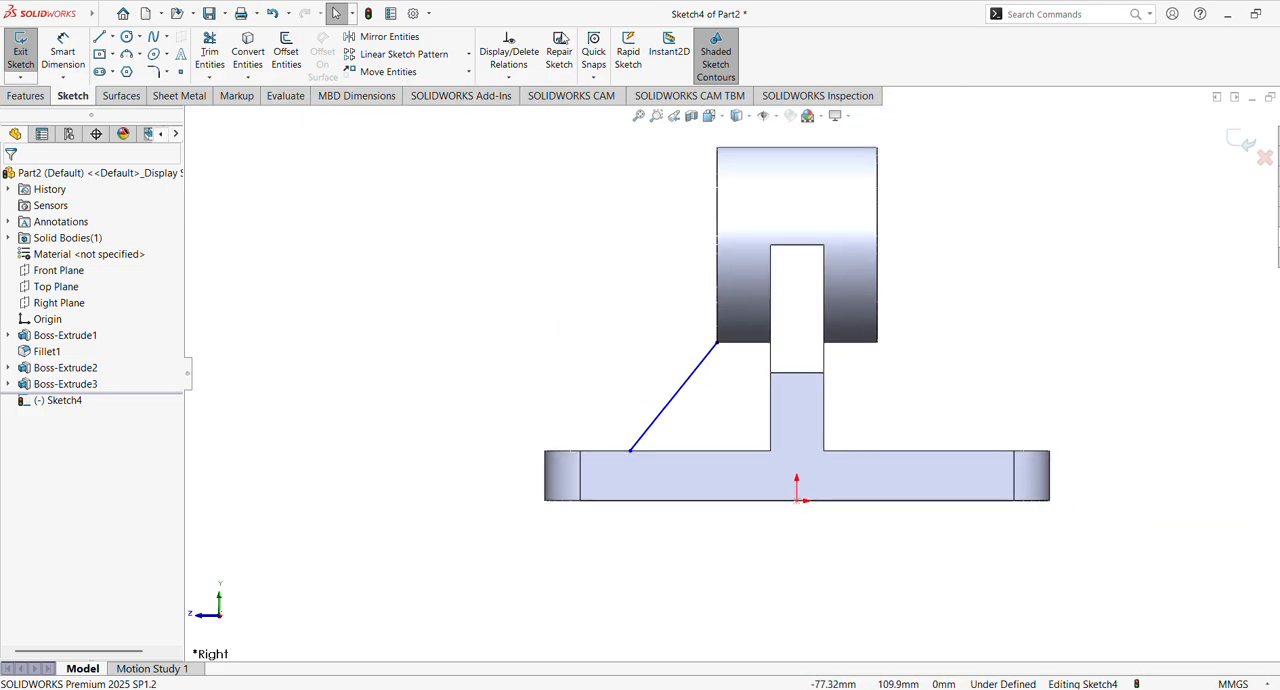
pyautogui.click(99, 36)
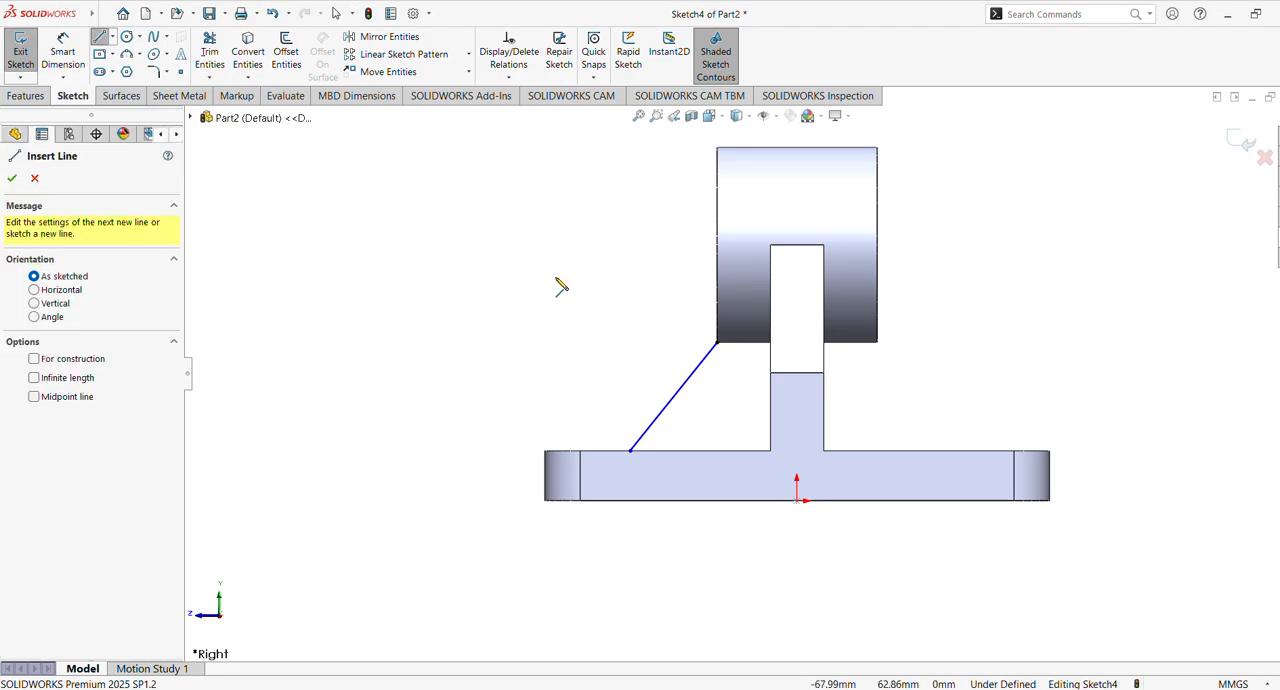
pyautogui.scroll(-6, 643, 266)
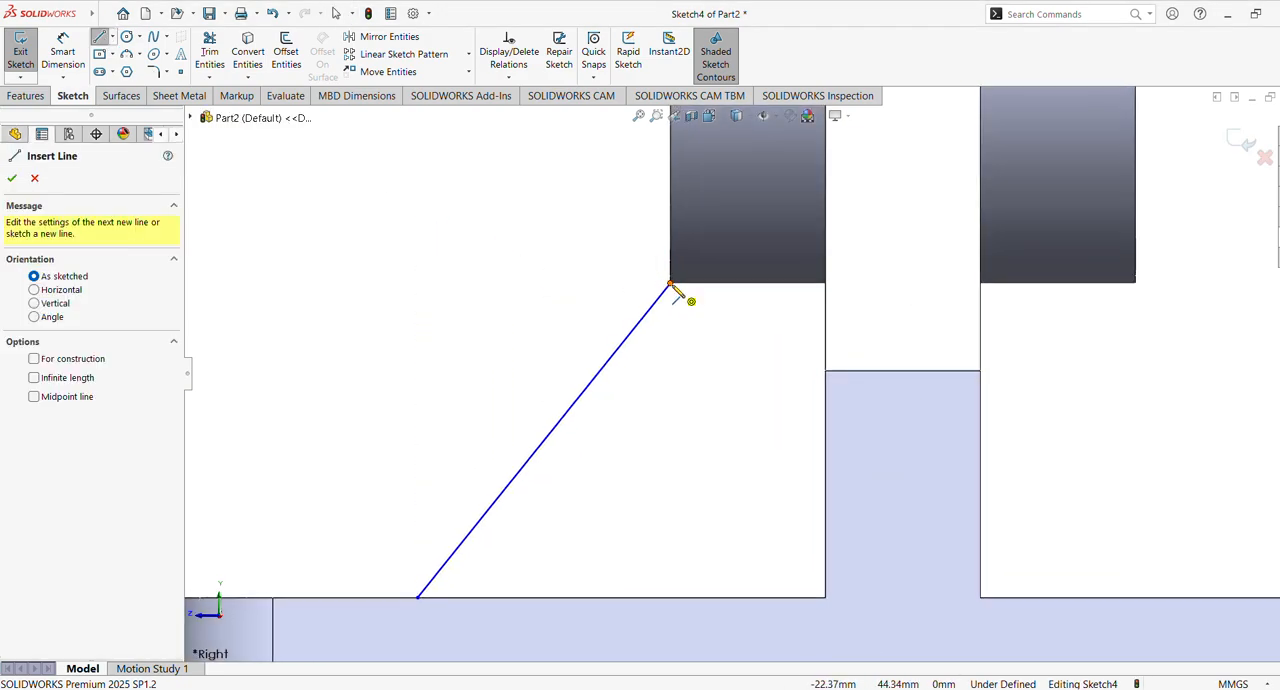
pyautogui.click(670, 284)
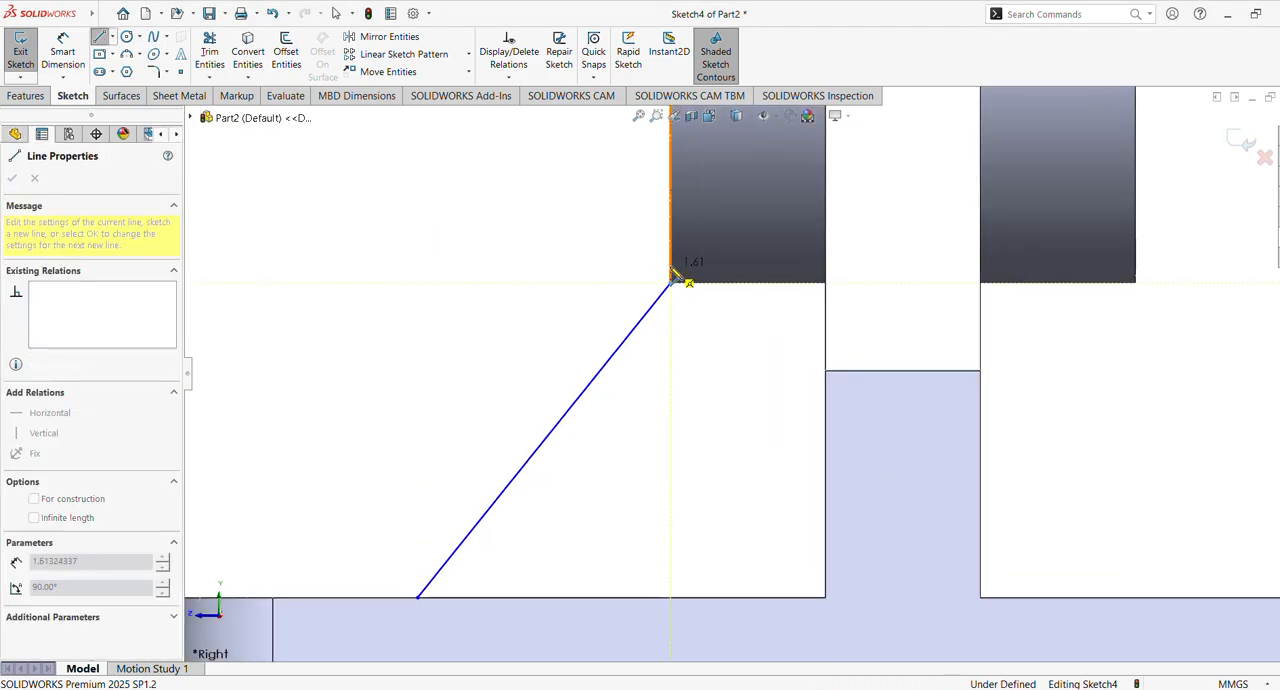
pyautogui.press('Escape')
# Dimension the slanted line's lower endpoint at 41 mm from the near vertical edge of the support
pyautogui.click(62, 55)
pyautogui.scroll(4, 680, 450)
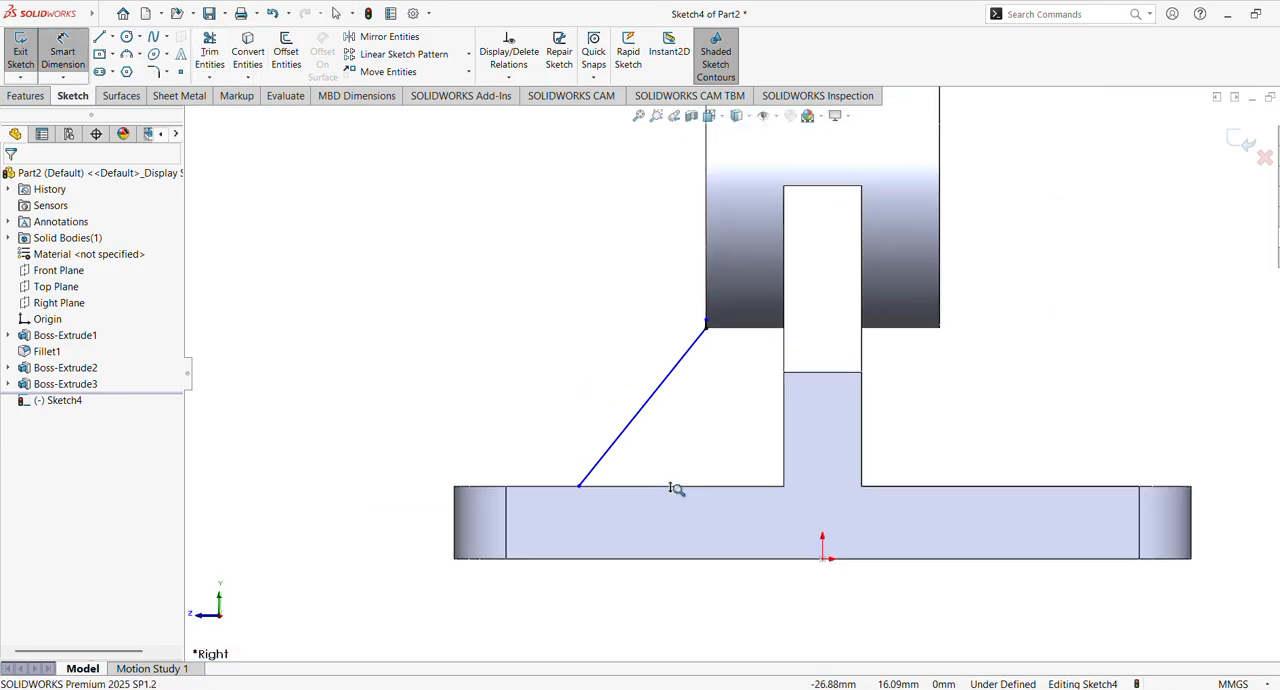
pyautogui.click(593, 478)
pyautogui.click(782, 460)
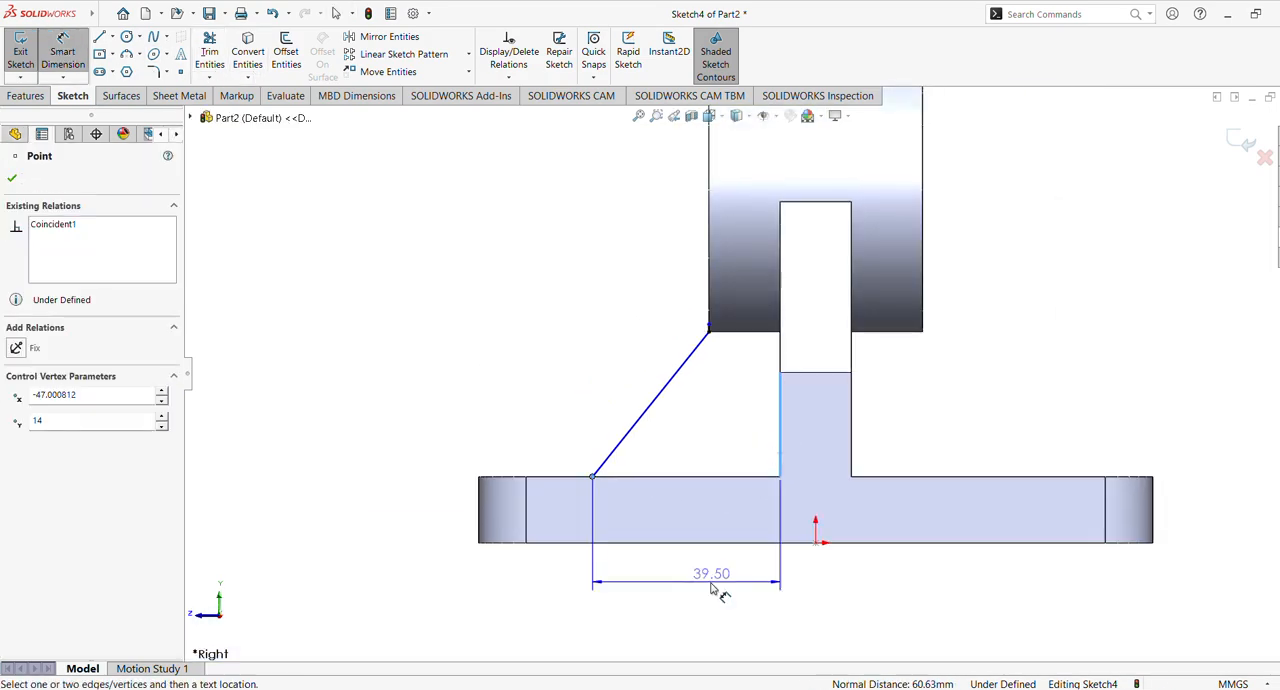
pyautogui.click(688, 583)
pyautogui.write('41')
pyautogui.press('Return')
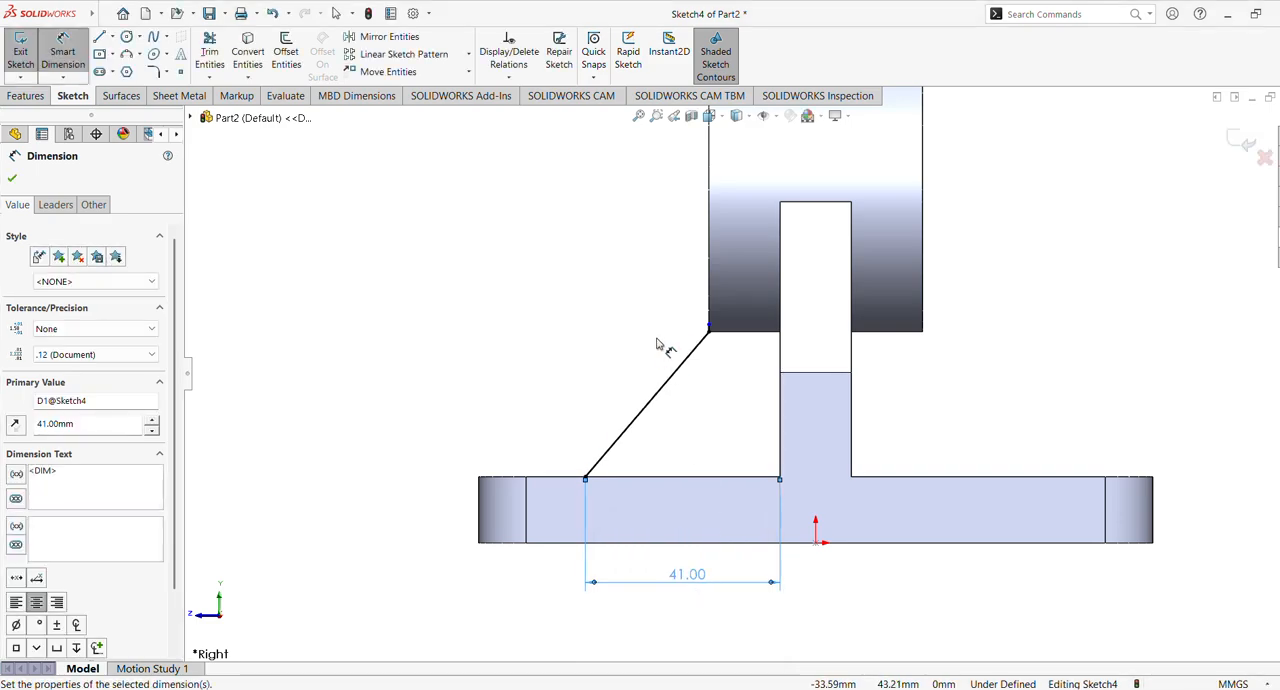
# Dimension the short vertical line at the cylinder's end face to 1 mm
pyautogui.scroll(-3, 654, 258)
pyautogui.moveTo(654, 261); pyautogui.dragTo(686, 264, button='middle')
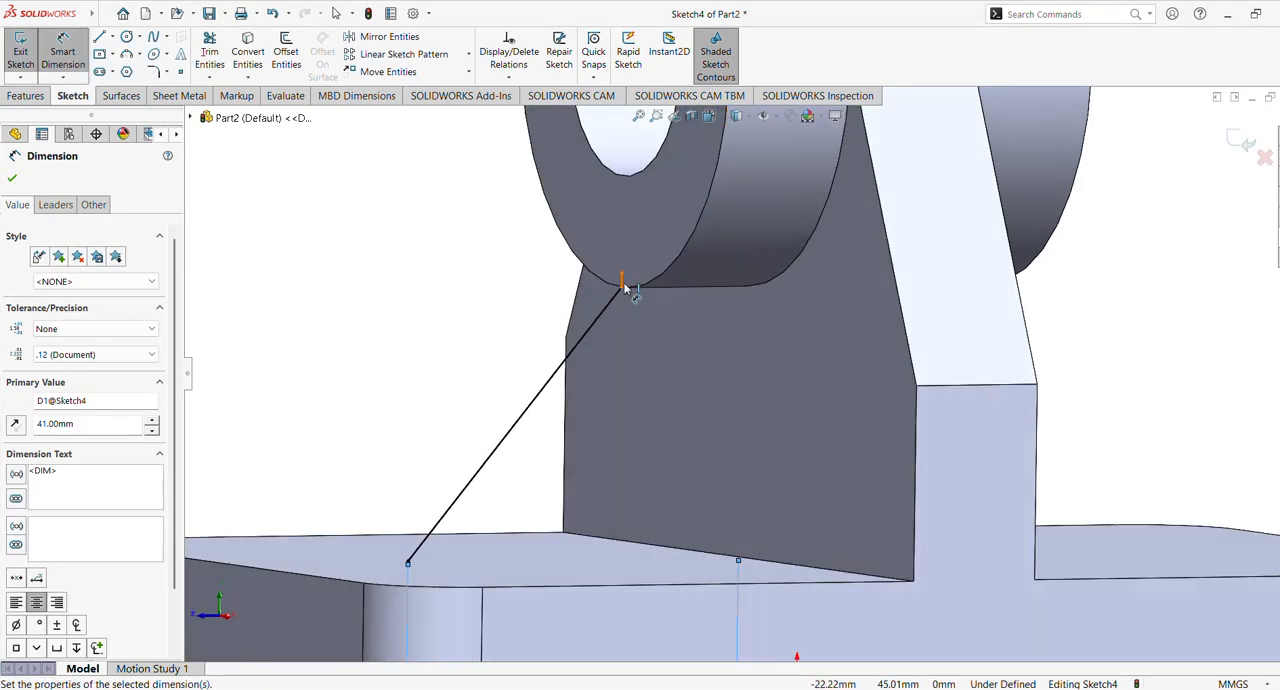
pyautogui.click(621, 287)
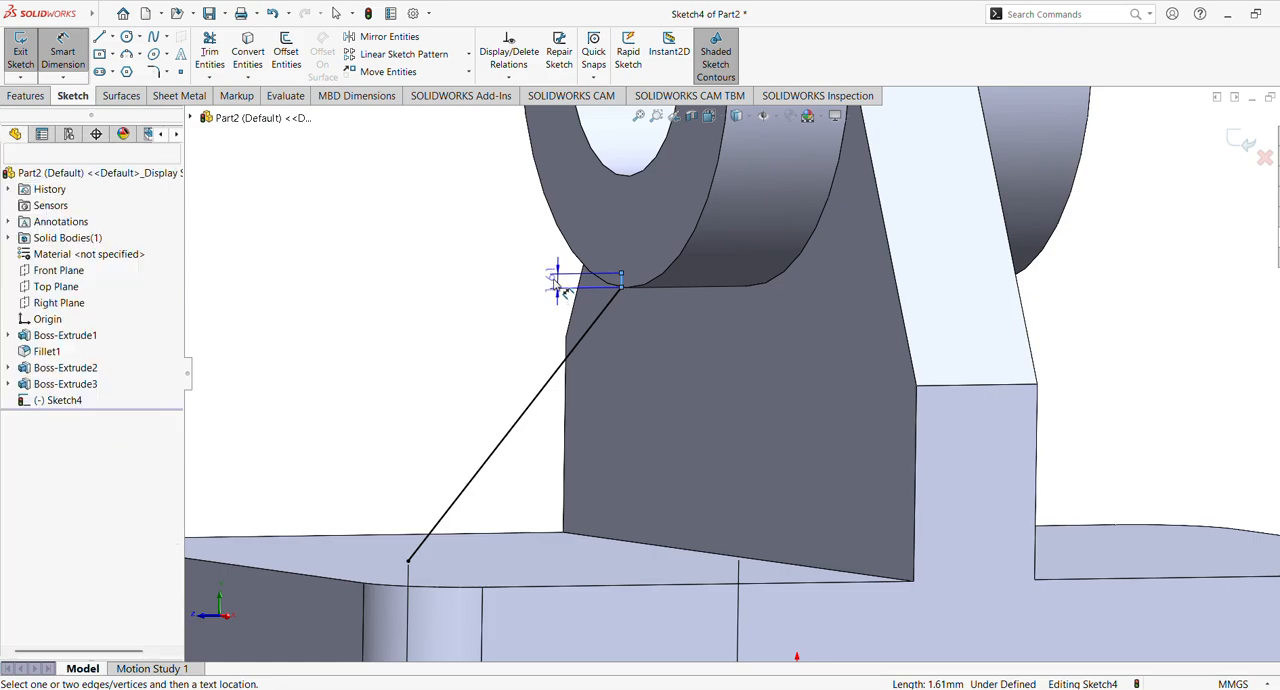
pyautogui.click(555, 281)
pyautogui.write('1.61324337mm')
pyautogui.press('Return')
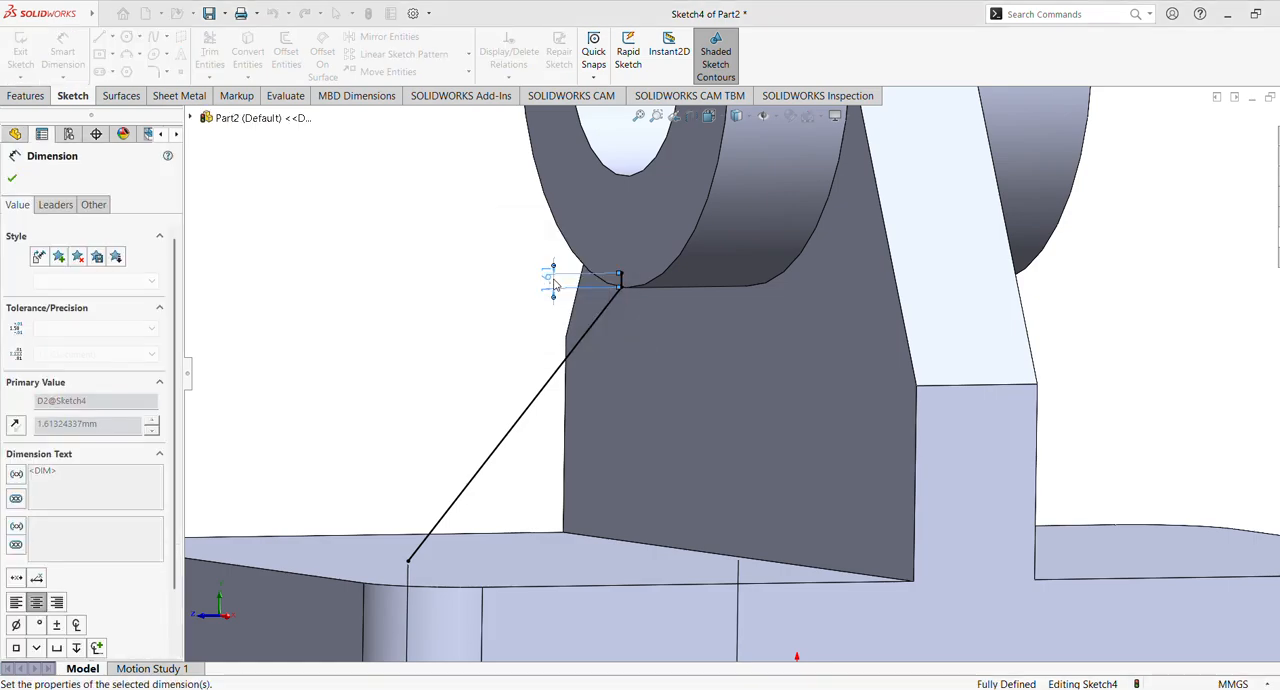
pyautogui.click(12, 179)
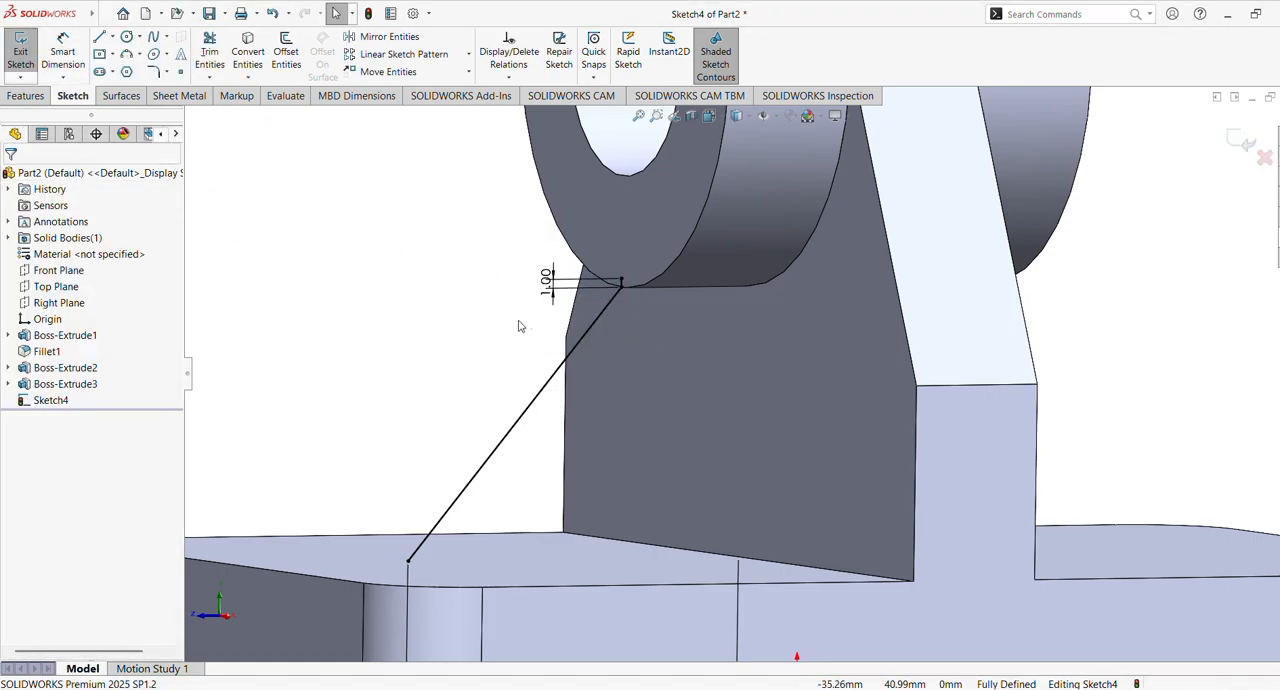
# Create a 10 mm thick rib from the open line sketch, with thickness on both sides and material toward the support
pyautogui.scroll(4, 530, 327)
pyautogui.moveTo(603, 377)
pyautogui.mouseDown(button='middle')
pyautogui.moveTo(557, 374)
pyautogui.moveTo(608, 383)
pyautogui.moveTo(590, 379)
pyautogui.mouseUp(button='middle')
pyautogui.click(26, 95)
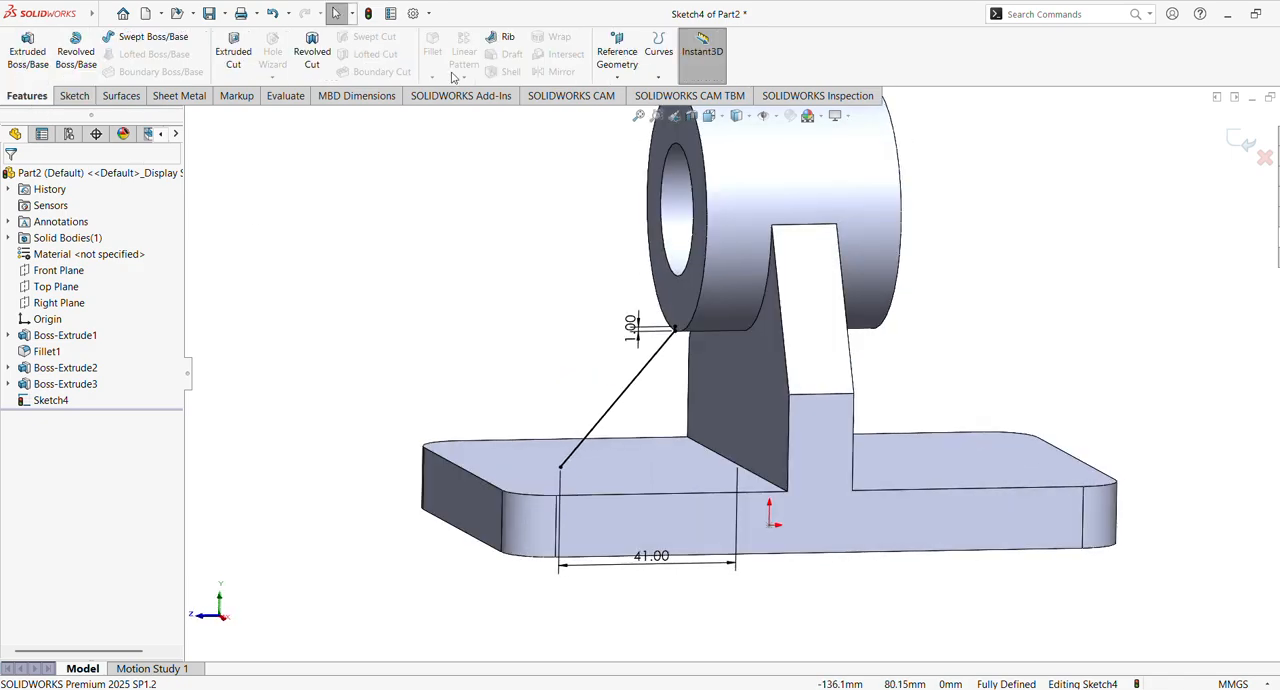
pyautogui.click(505, 40)
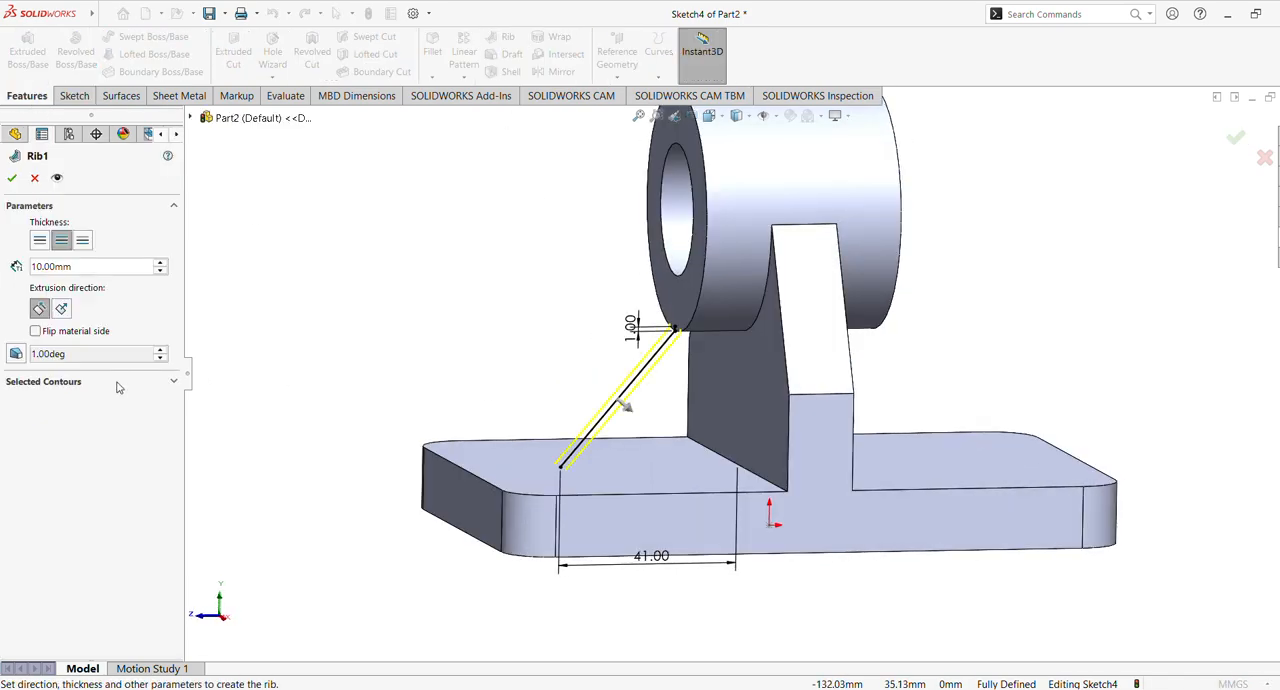
pyautogui.moveTo(351, 346); pyautogui.dragTo(290, 350, button='middle')
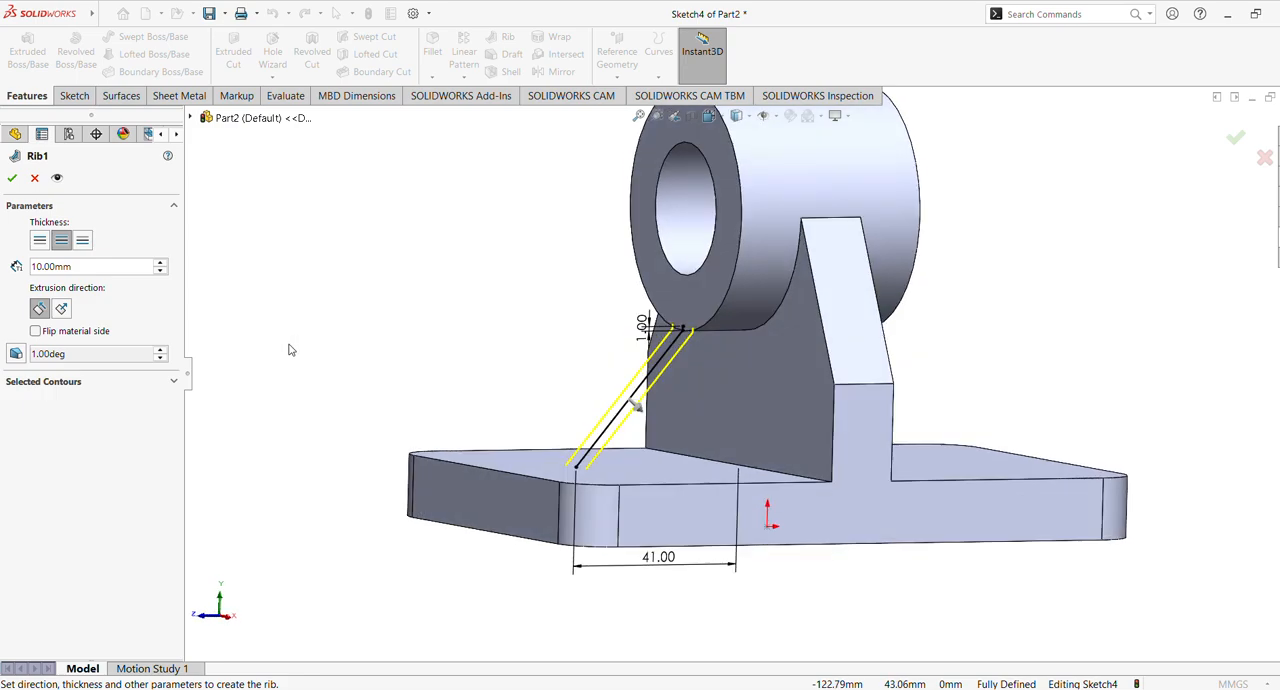
pyautogui.click(10, 178)
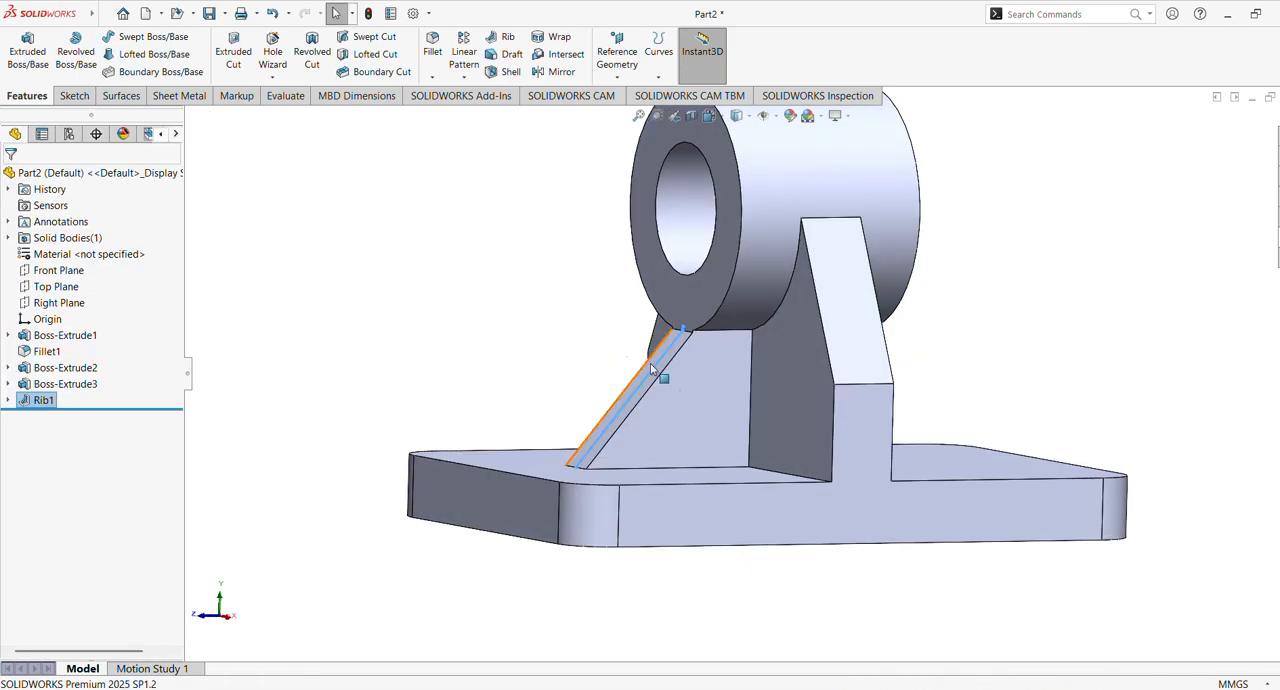
pyautogui.scroll(-6, 640, 340)
pyautogui.moveTo(671, 323); pyautogui.dragTo(706, 349, button='middle')
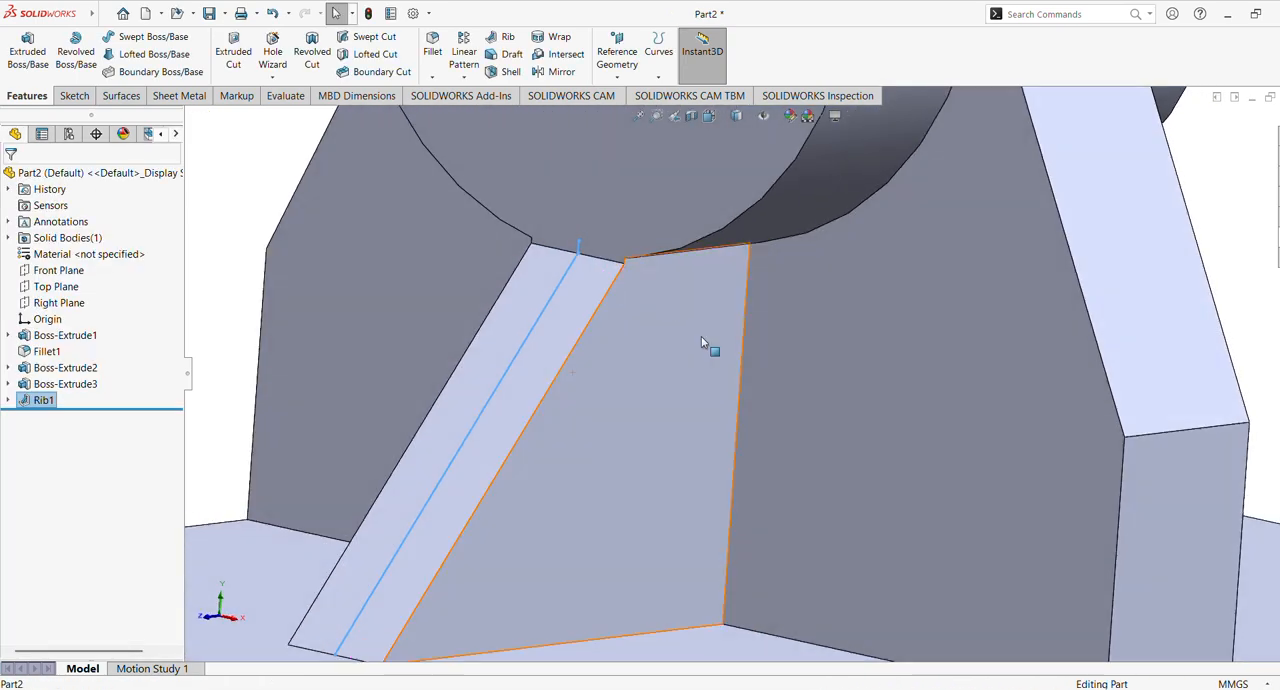
pyautogui.click(365, 240)
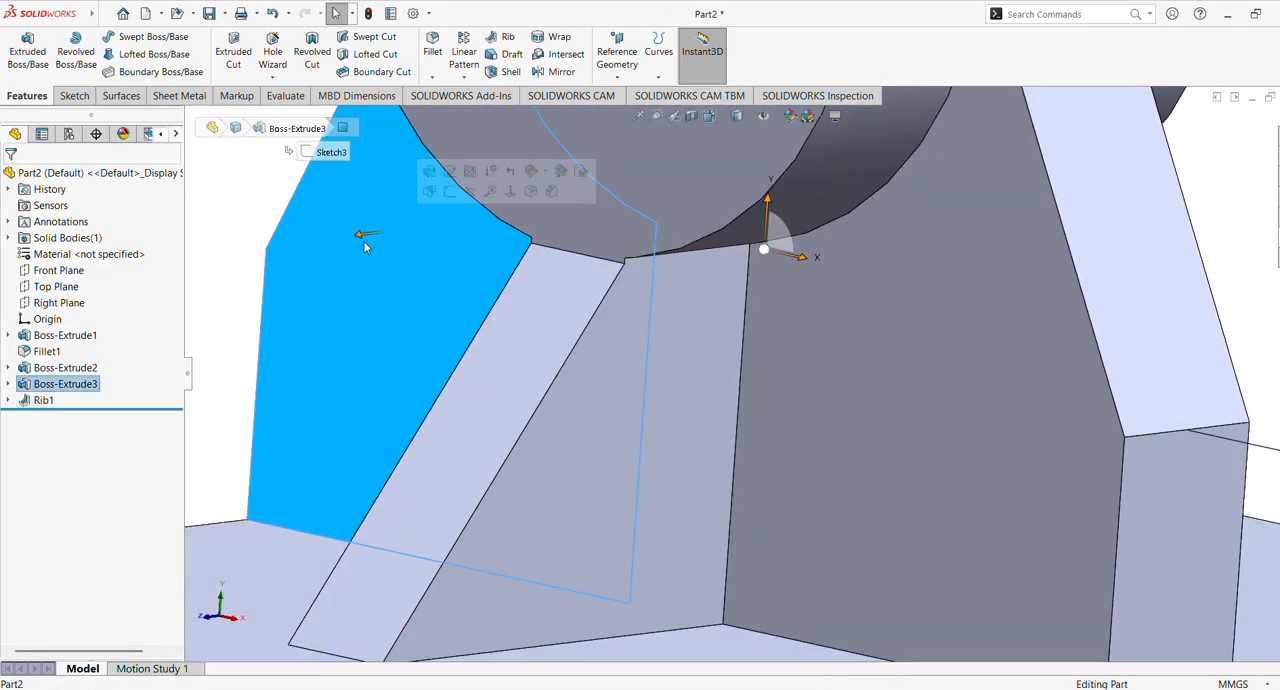
pyautogui.click(198, 189)
# Mirror the rib feature about the Front Plane to the opposite side of the support
pyautogui.moveTo(603, 278); pyautogui.dragTo(575, 338, button='middle')
pyautogui.click(556, 72)
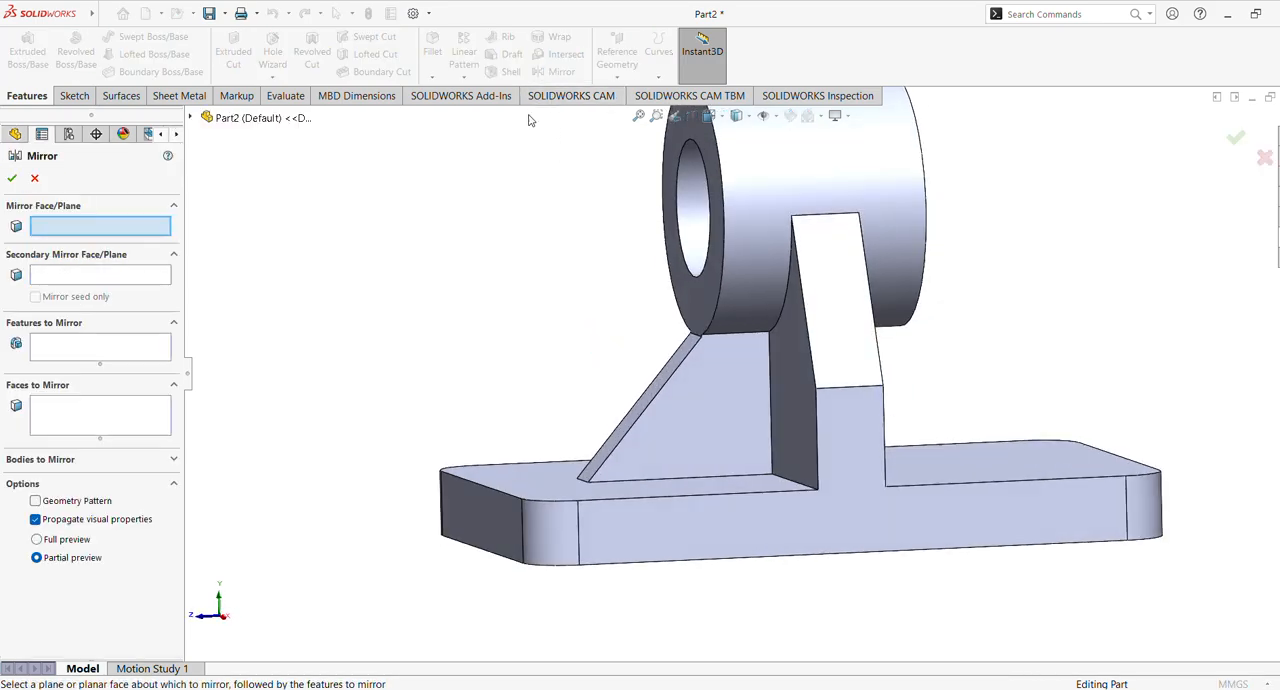
pyautogui.click(85, 416)
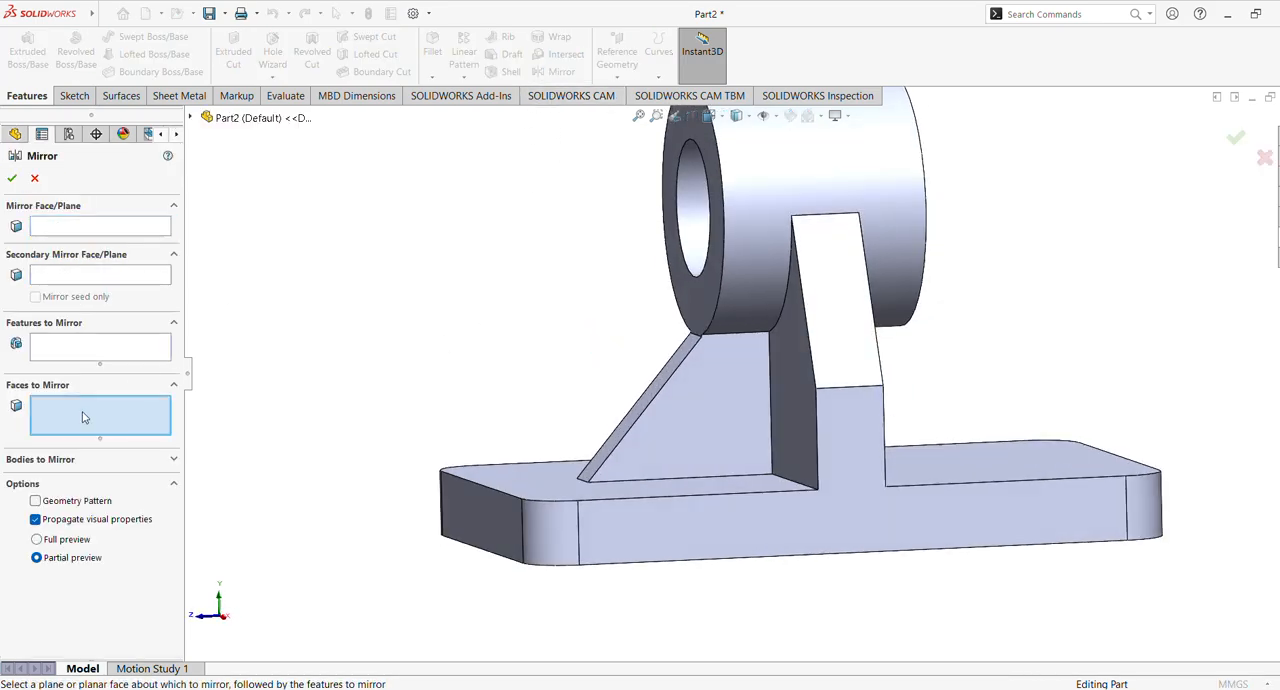
pyautogui.click(72, 346)
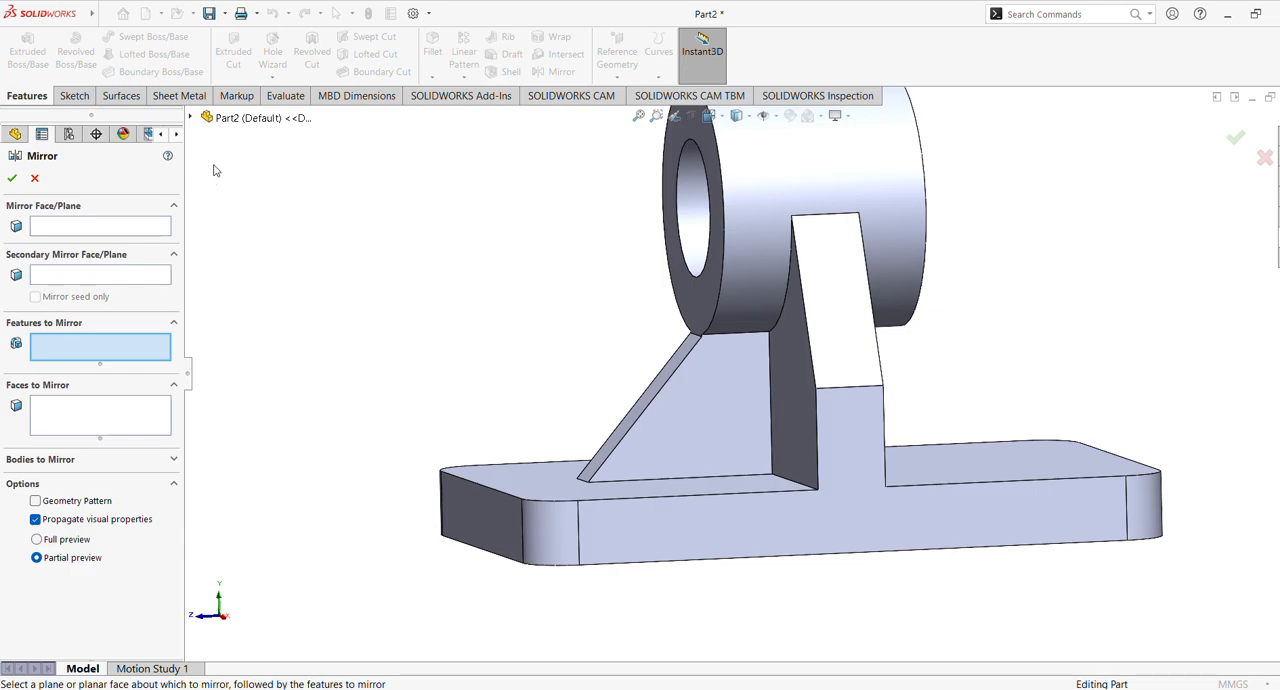
pyautogui.click(235, 117)
pyautogui.click(241, 345)
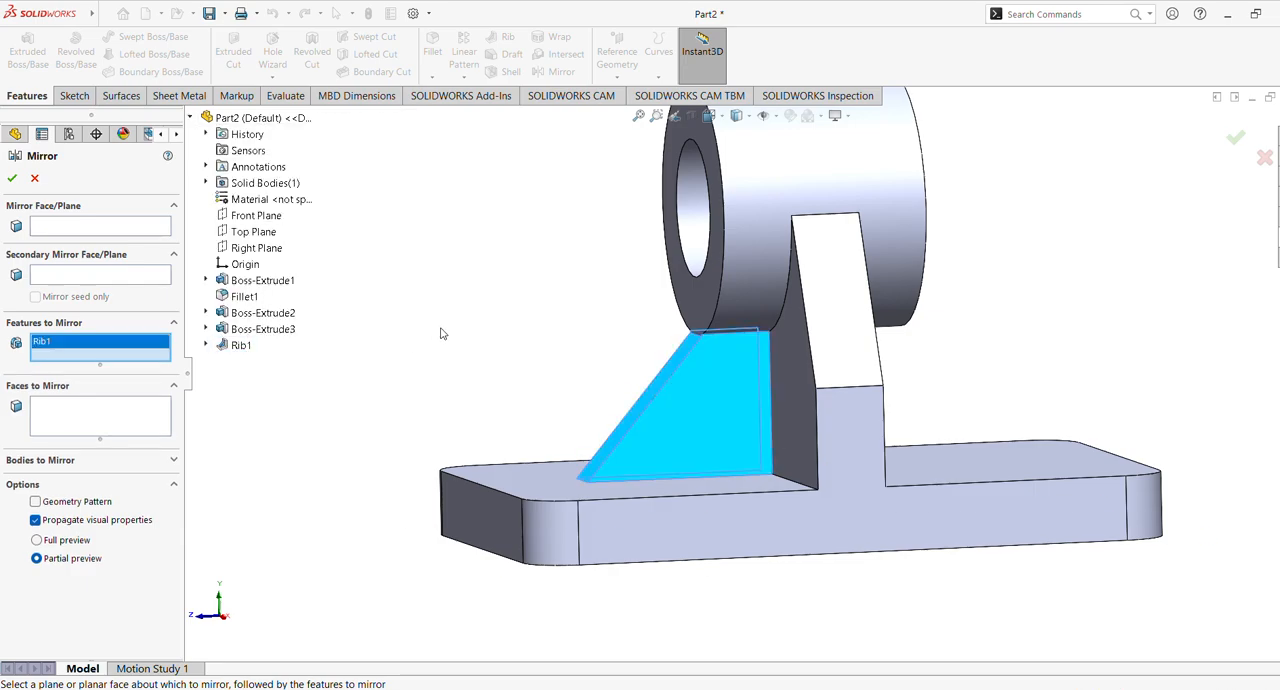
pyautogui.moveTo(441, 333); pyautogui.dragTo(408, 329, button='middle')
pyautogui.click(134, 231)
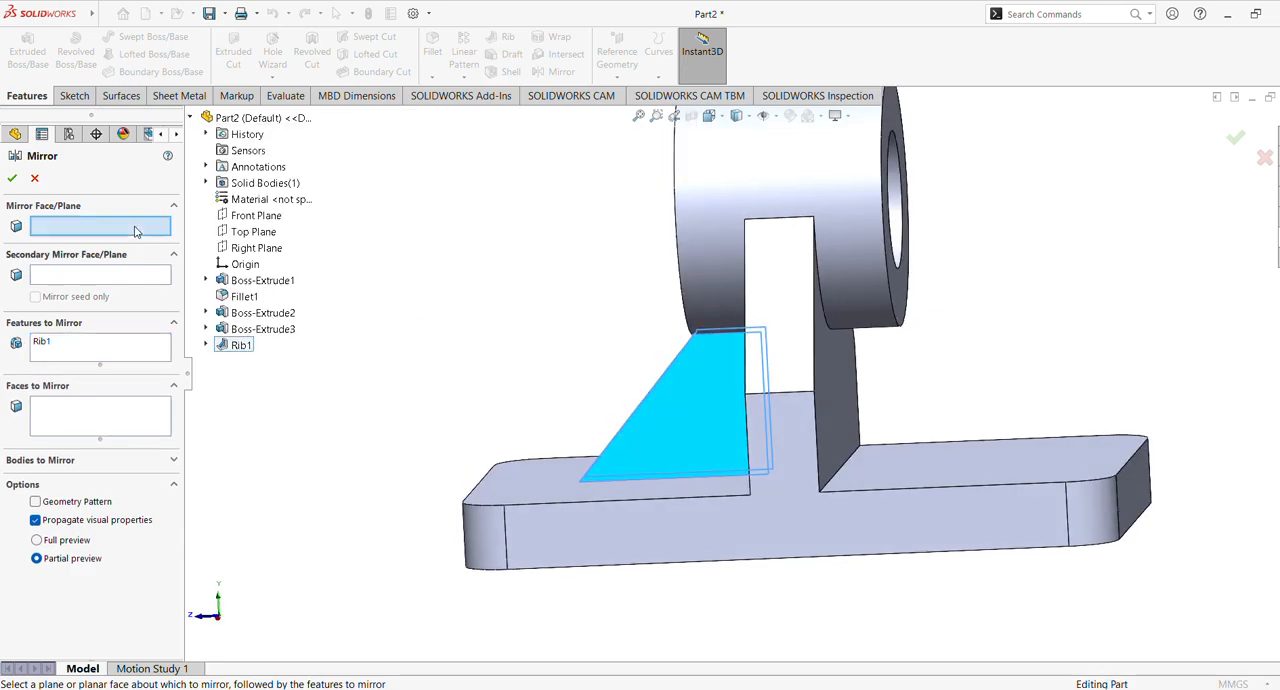
pyautogui.click(266, 218)
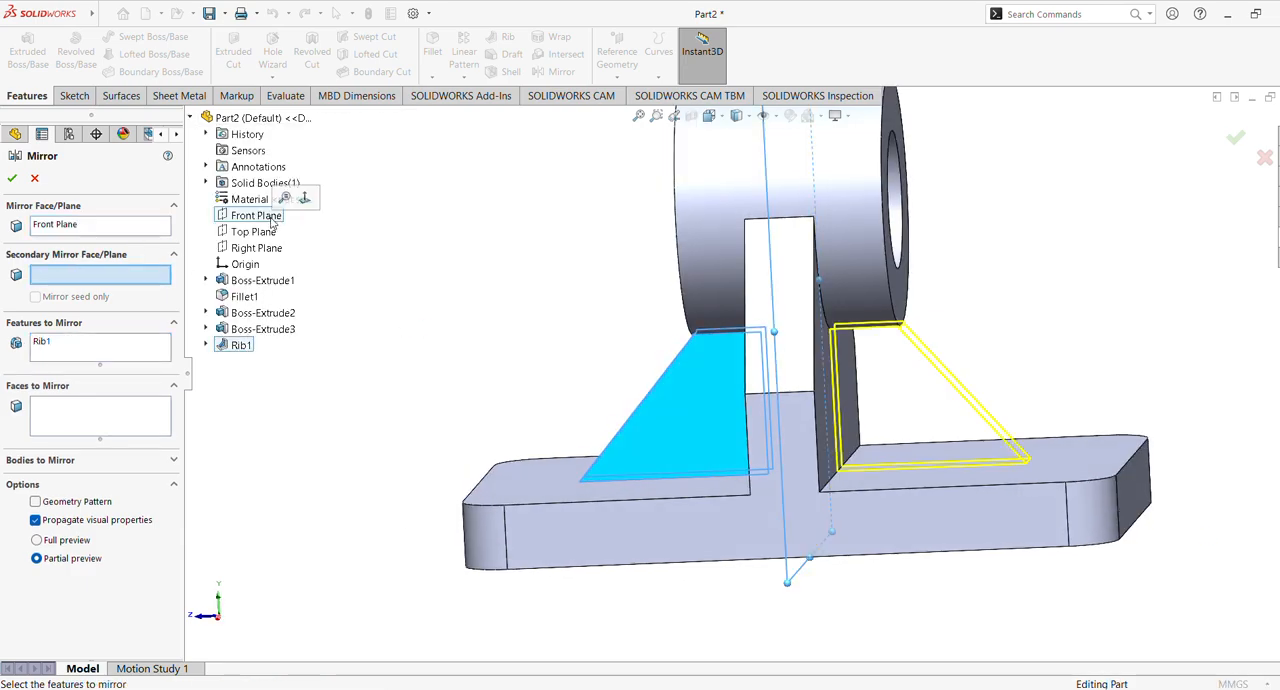
pyautogui.click(13, 178)
pyautogui.moveTo(454, 263); pyautogui.dragTo(524, 302, button='middle')
pyautogui.scroll(2, 514, 293)
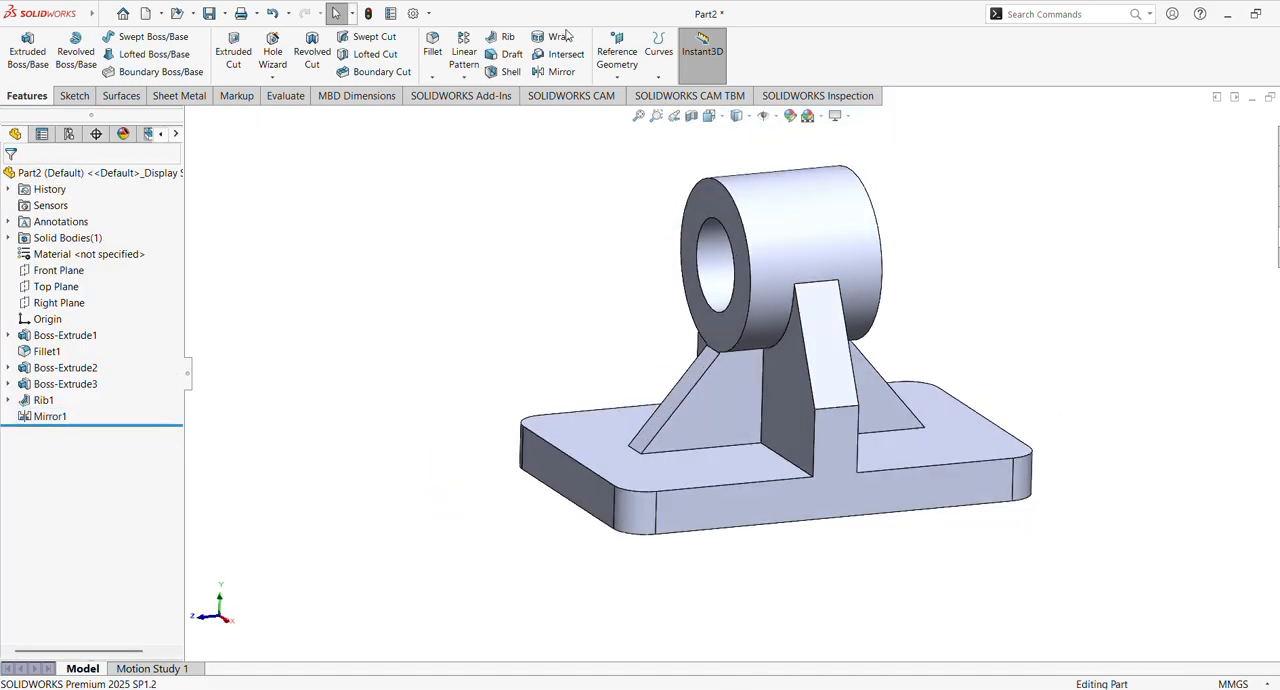
# Sketch a construction center rectangle about 69 by 104 mm from the origin on the base plate's upper face
pyautogui.moveTo(457, 431); pyautogui.dragTo(560, 560, button='middle')
pyautogui.click(632, 497)
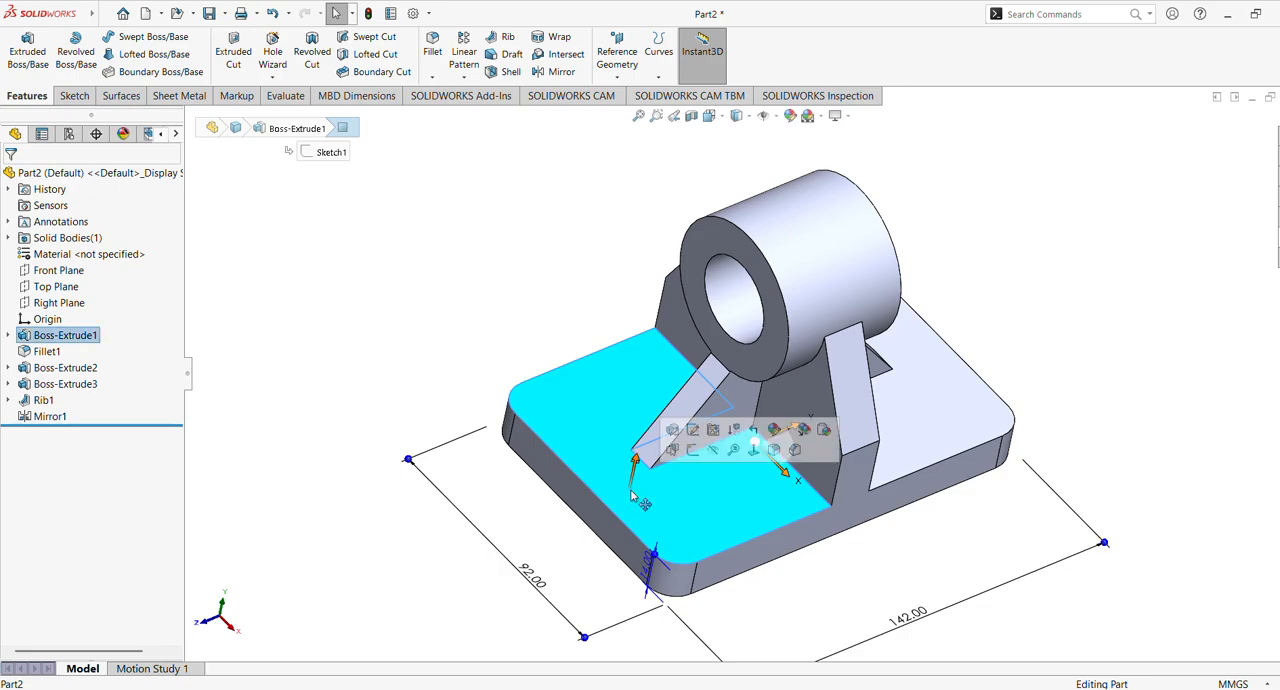
pyautogui.click(305, 342)
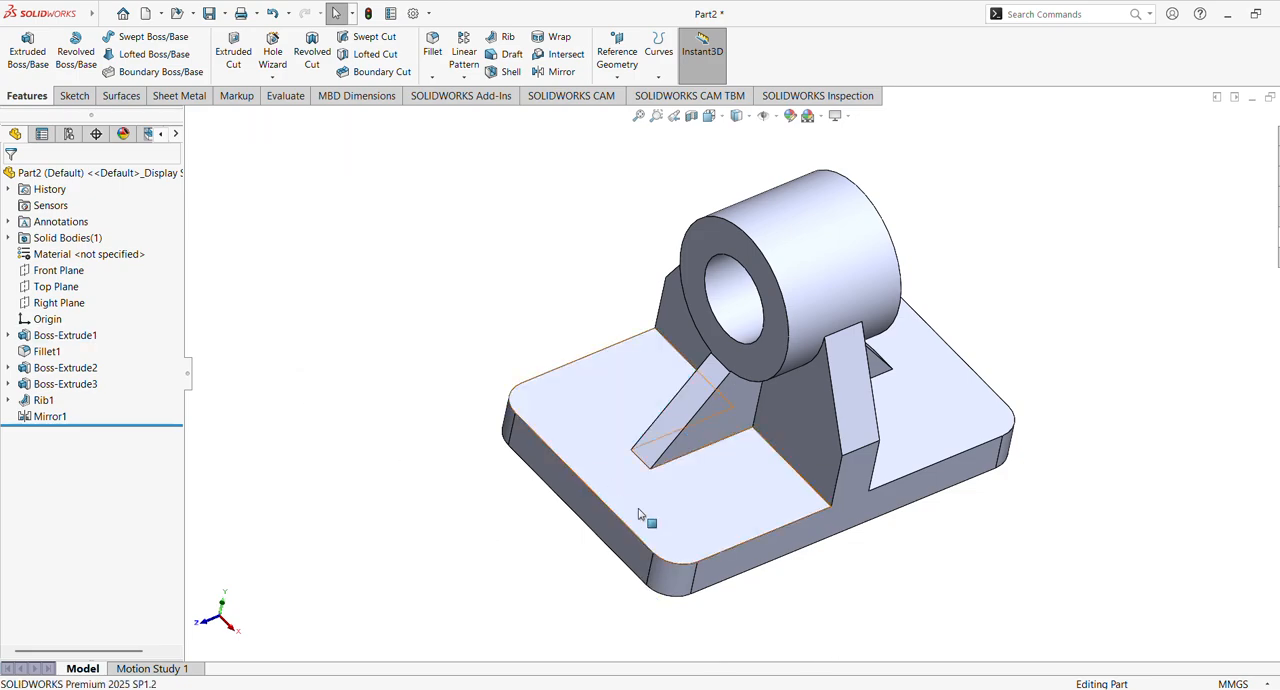
pyautogui.click(644, 514)
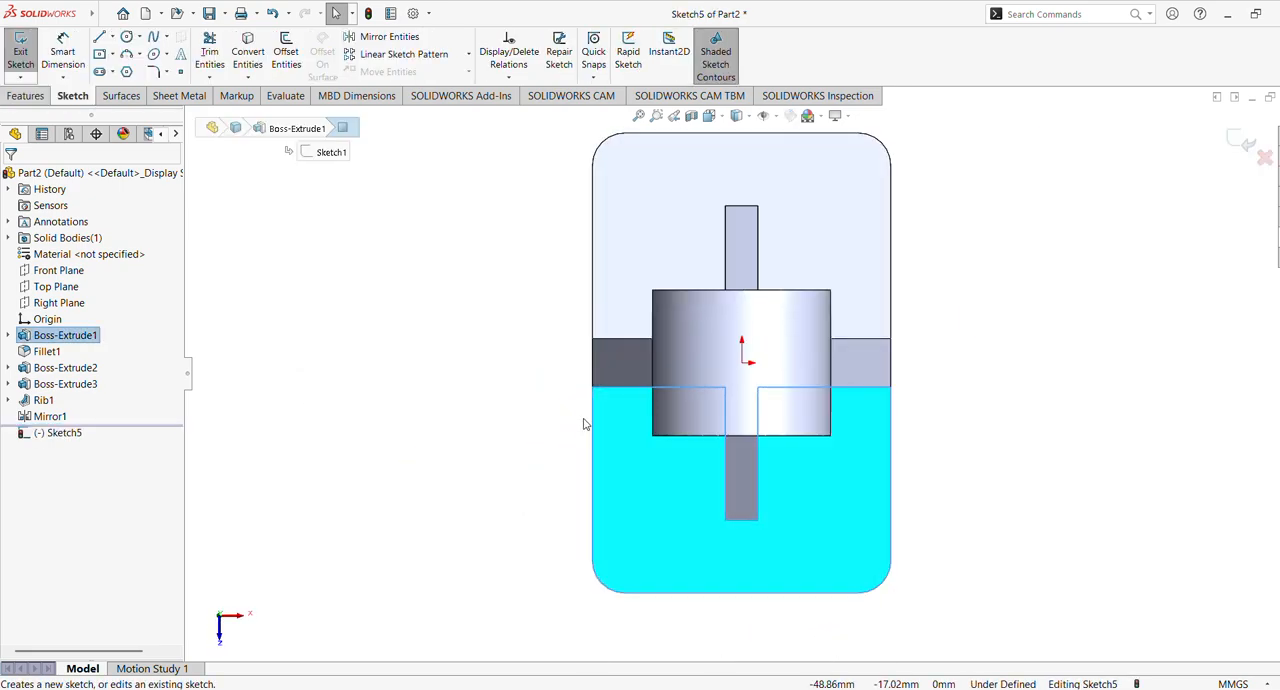
pyautogui.click(114, 56)
pyautogui.click(150, 88)
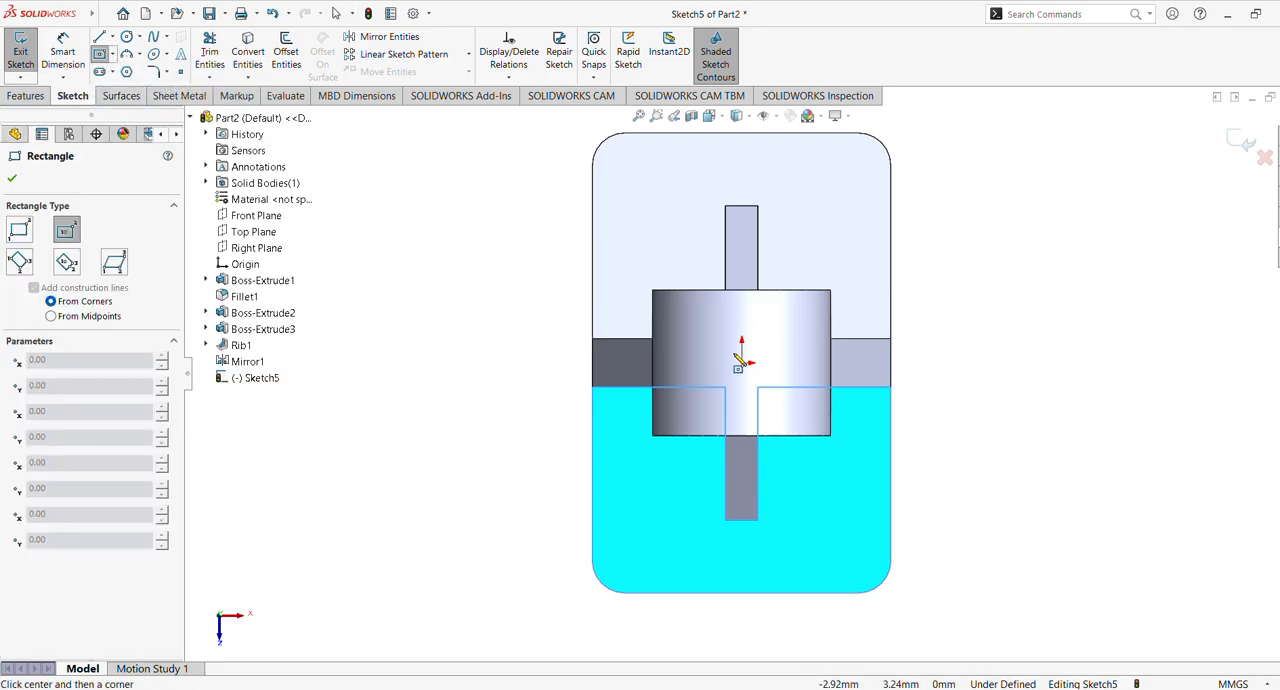
pyautogui.click(741, 362)
pyautogui.click(853, 530)
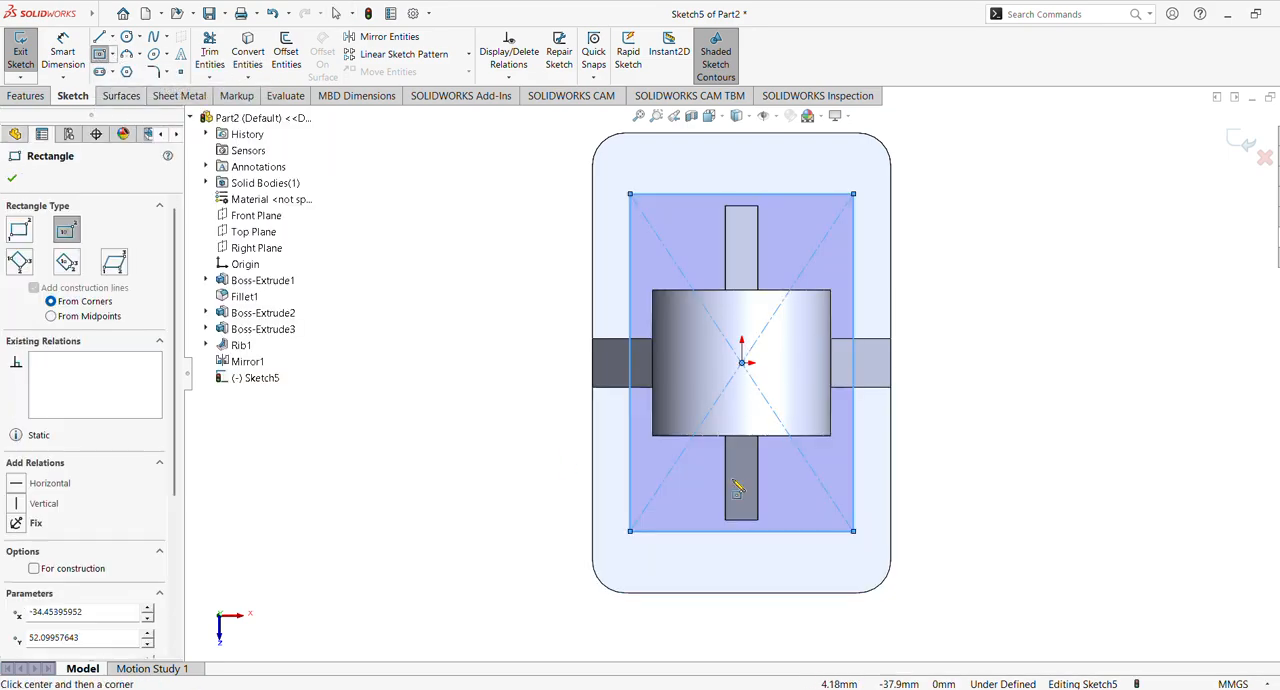
pyautogui.click(34, 569)
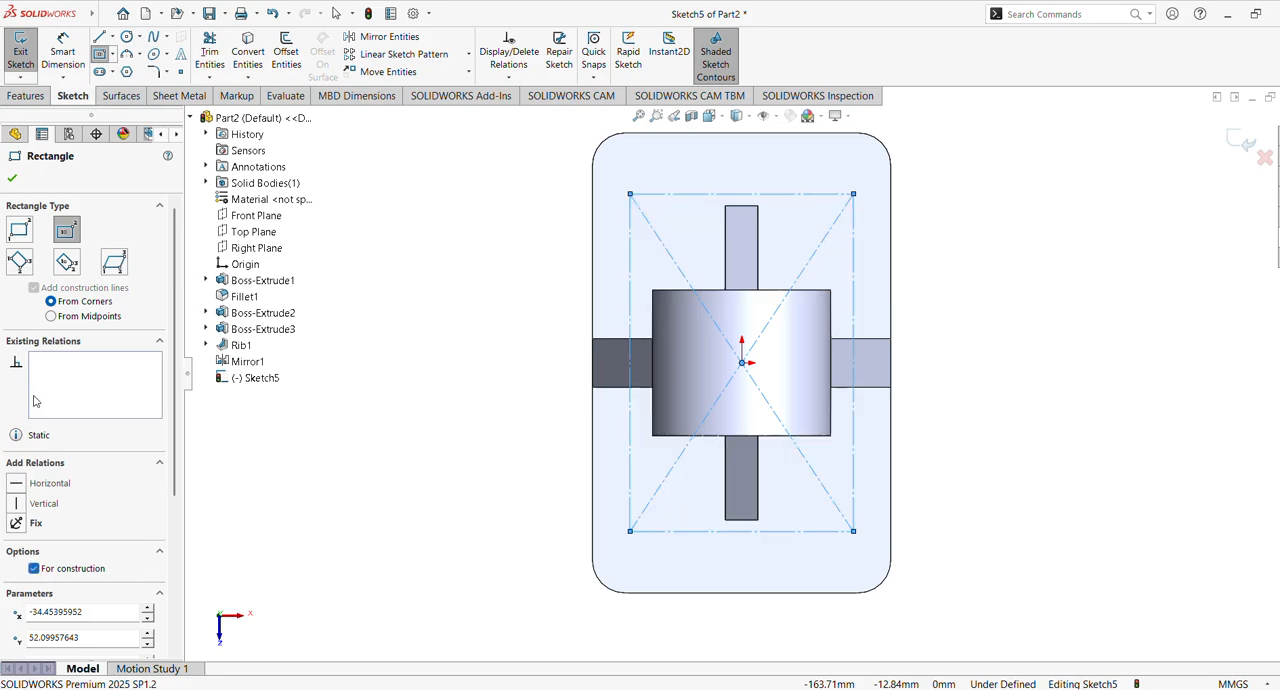
pyautogui.click(11, 180)
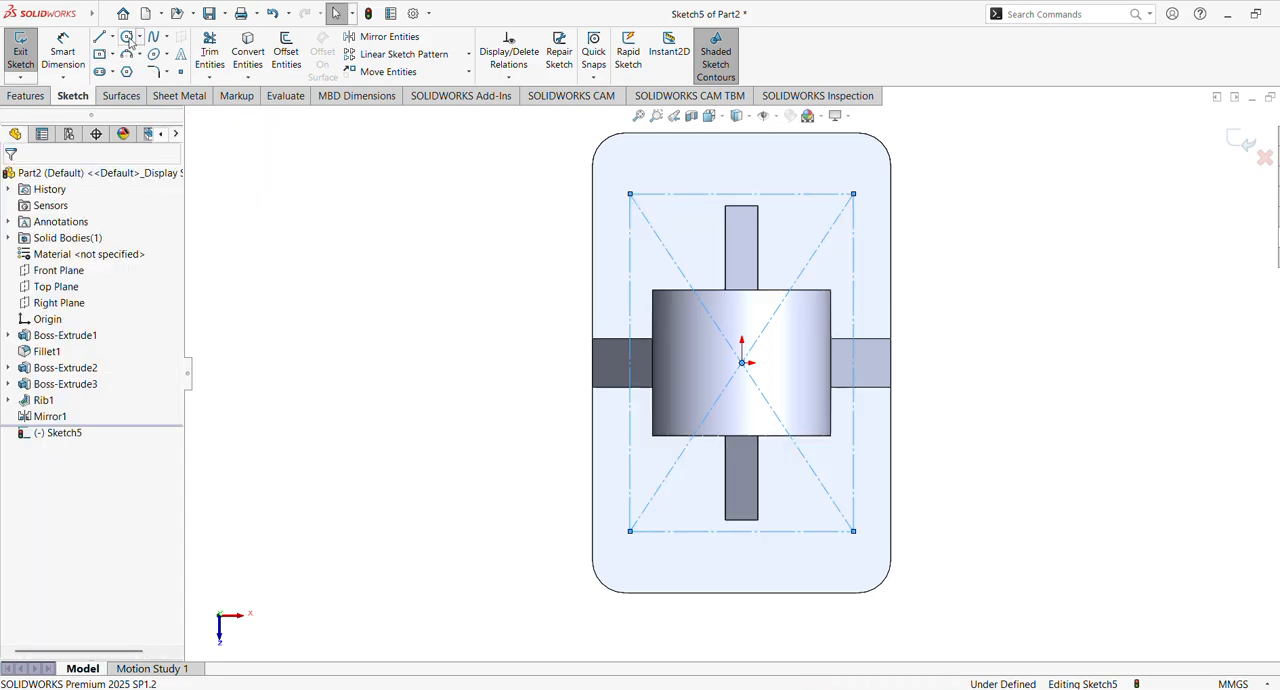
# Draw four circles, one centred on each corner of the construction rectangle
pyautogui.click(127, 37)
pyautogui.moveTo(853, 193); pyautogui.dragTo(881, 200)
pyautogui.moveTo(630, 193); pyautogui.dragTo(656, 199)
pyautogui.moveTo(630, 531)
pyautogui.mouseDown()
pyautogui.moveTo(686, 550)
pyautogui.moveTo(668, 555)
pyautogui.mouseUp()
pyautogui.moveTo(853, 531); pyautogui.dragTo(880, 545)
pyautogui.click(13, 179)
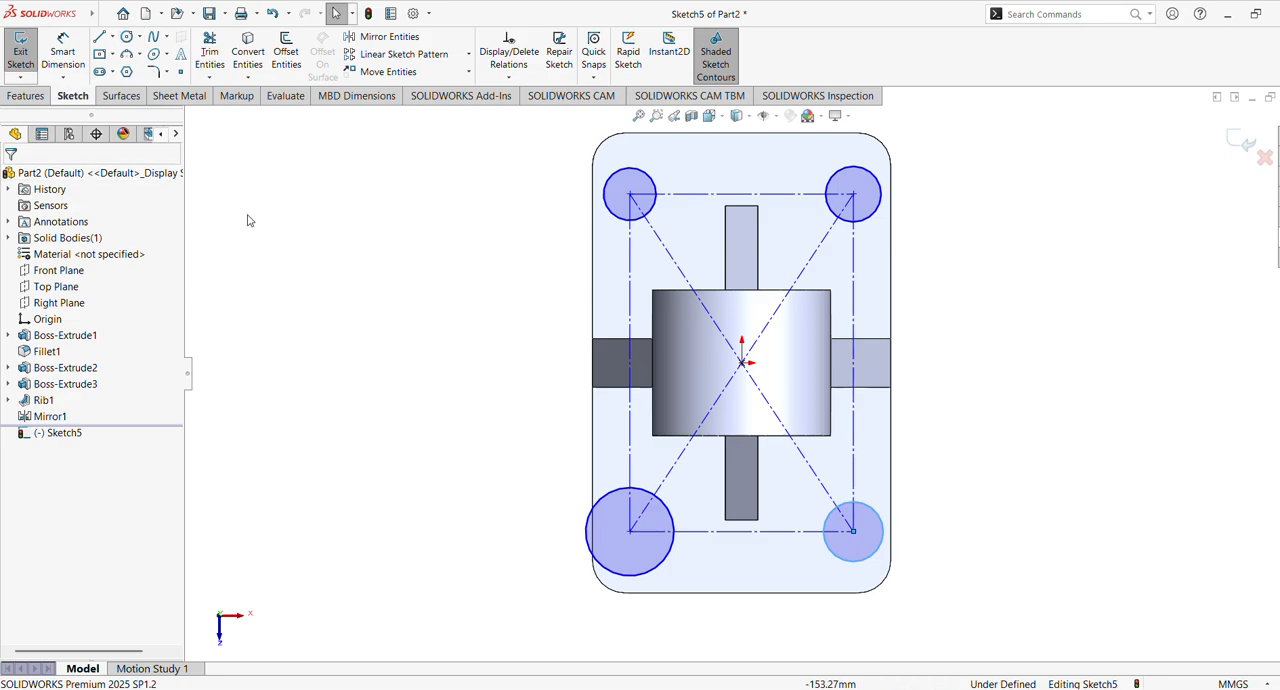
# Make the four corner circles equal in size
pyautogui.click(640, 172)
pyautogui.keyDown('ctrl'); pyautogui.click(828, 186); pyautogui.keyUp('ctrl')
pyautogui.keyDown('ctrl'); pyautogui.click(612, 504); pyautogui.keyUp('ctrl')
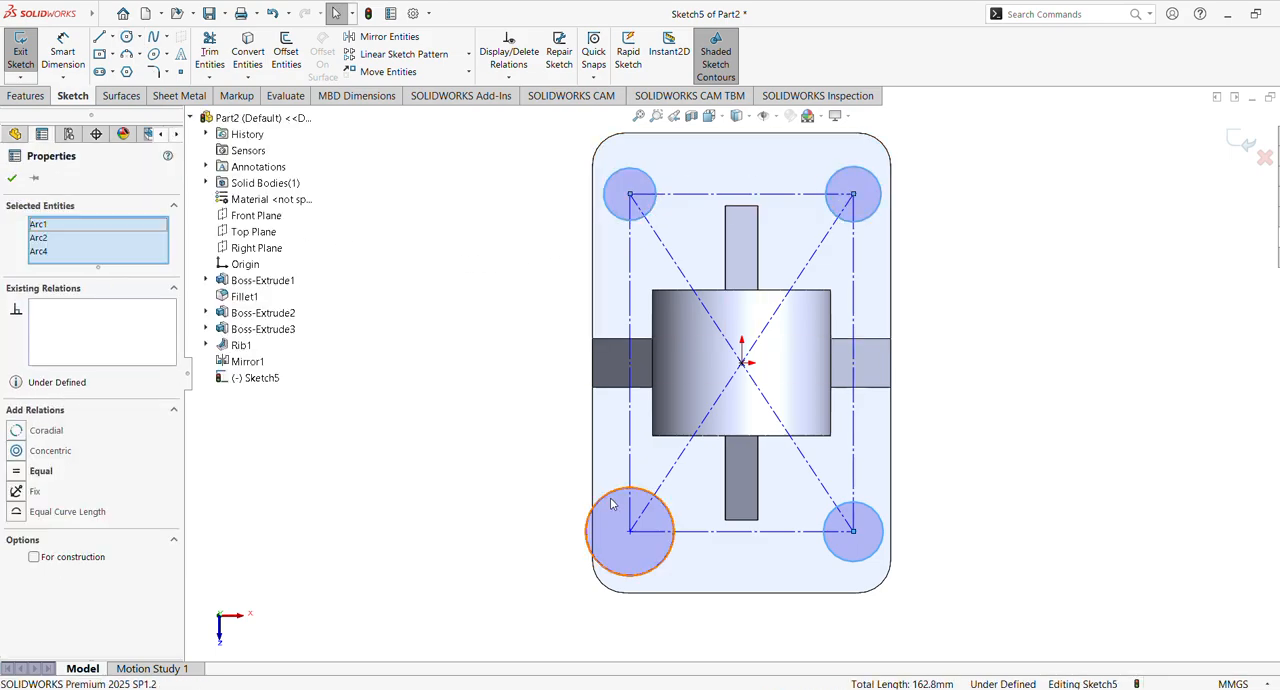
pyautogui.click(850, 561)
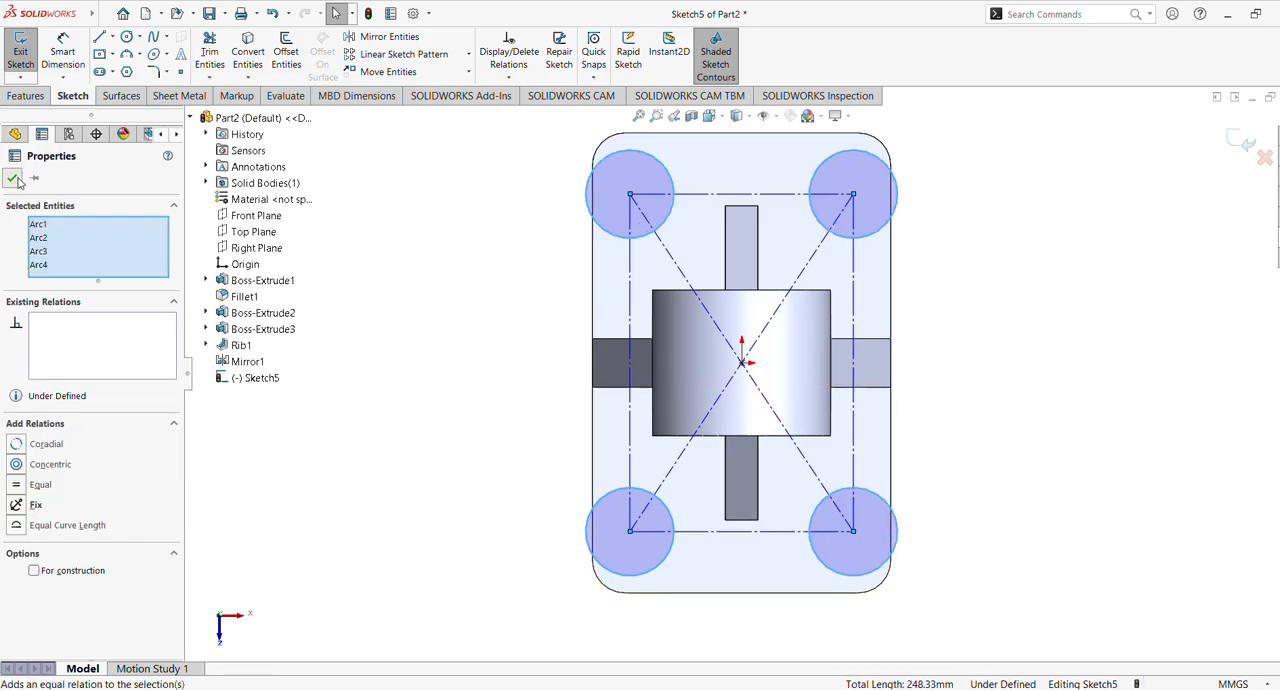
pyautogui.click(403, 286)
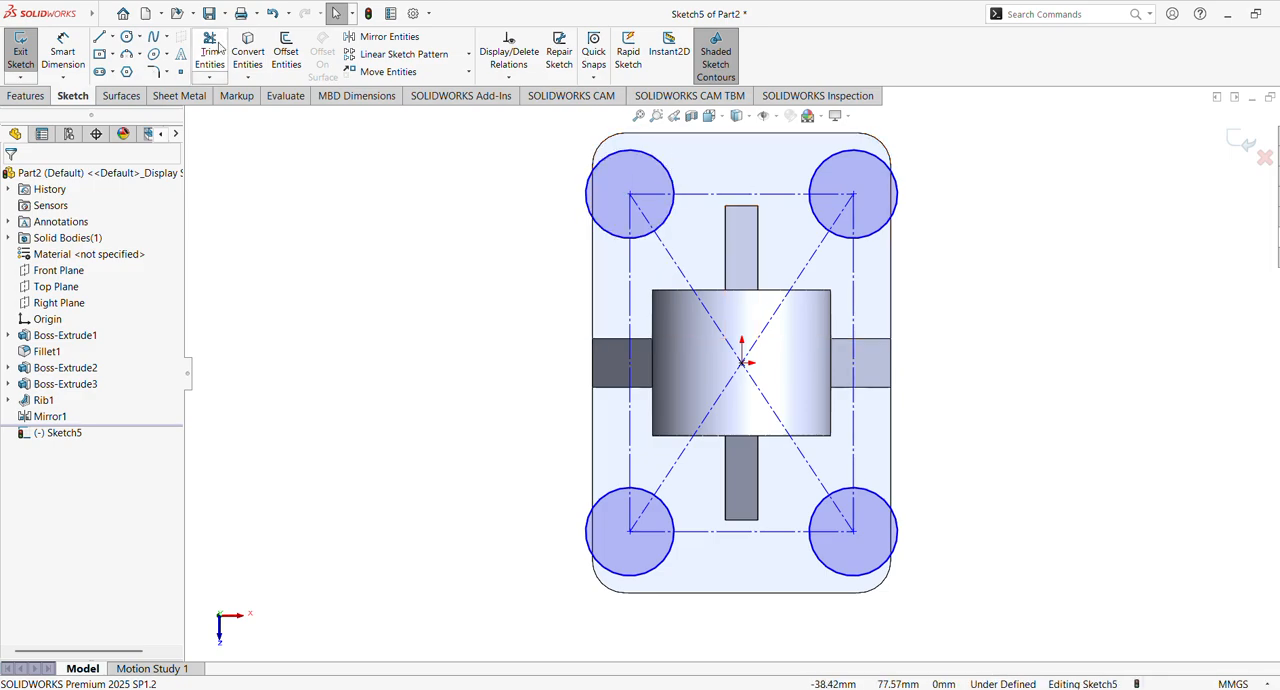
# Dimension the construction rectangle at 50 mm wide and 100 mm long
pyautogui.click(70, 53)
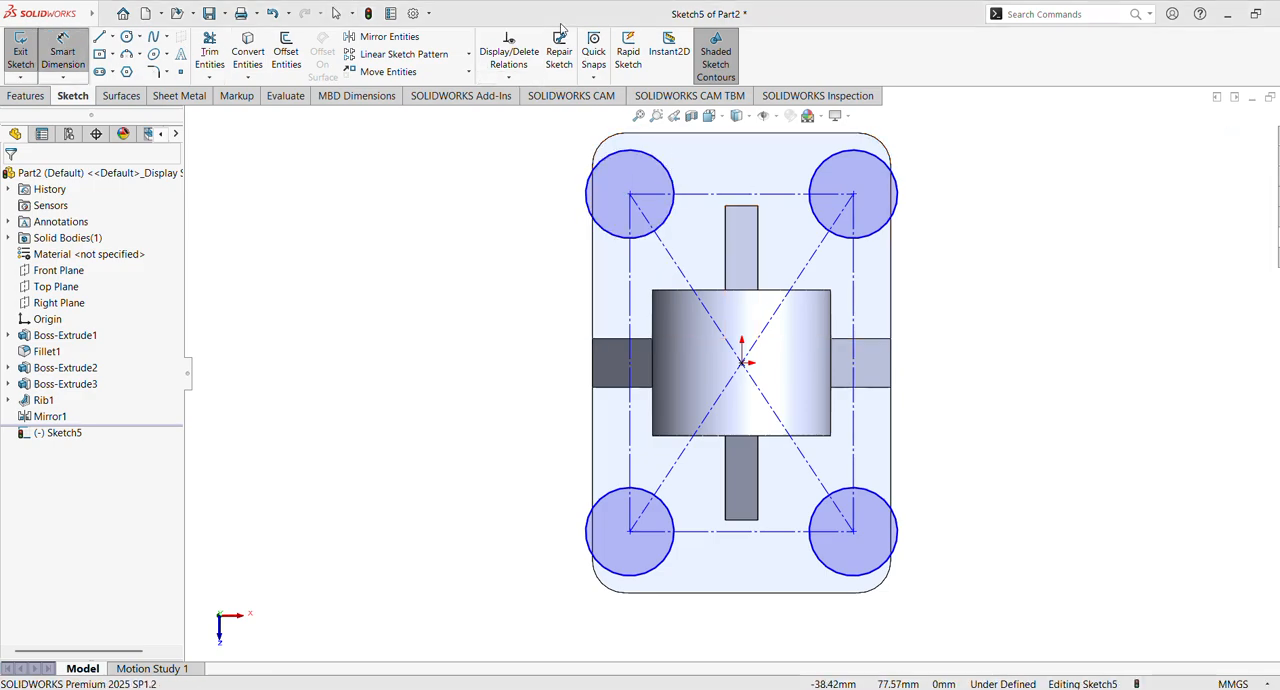
pyautogui.click(748, 534)
pyautogui.click(736, 642)
pyautogui.write('50')
pyautogui.press('Return')
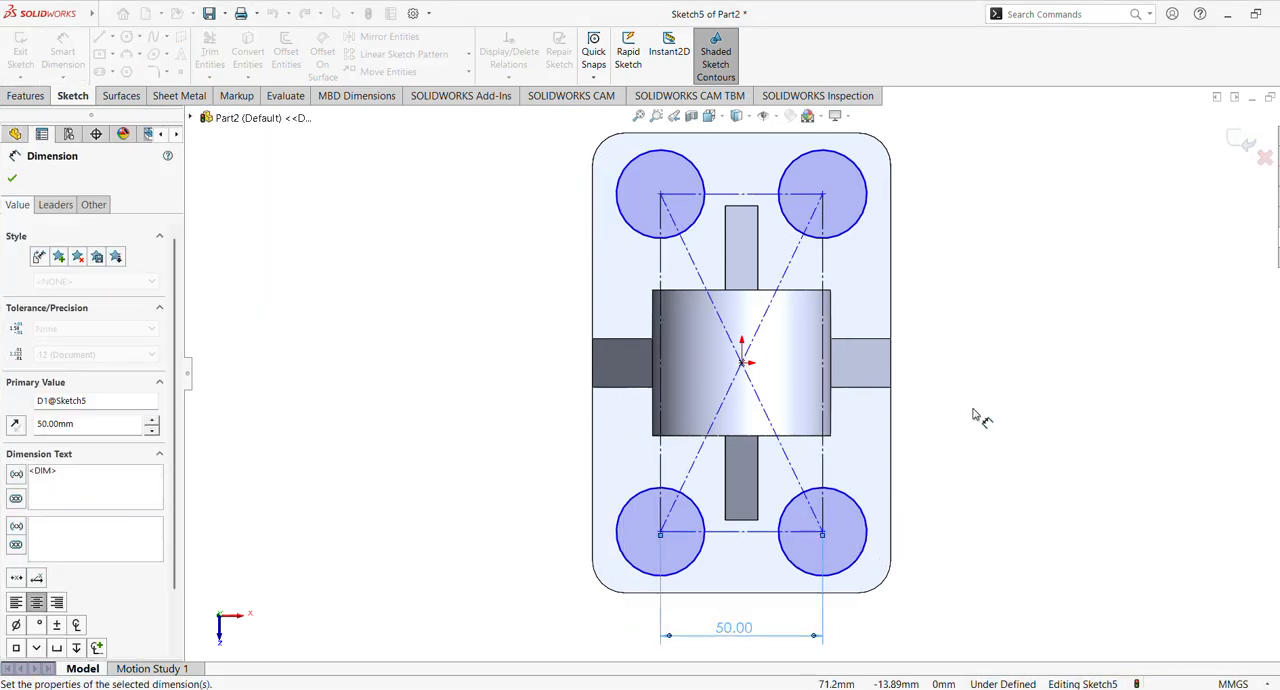
pyautogui.click(828, 348)
pyautogui.click(970, 355)
pyautogui.write('100')
pyautogui.press('Return')
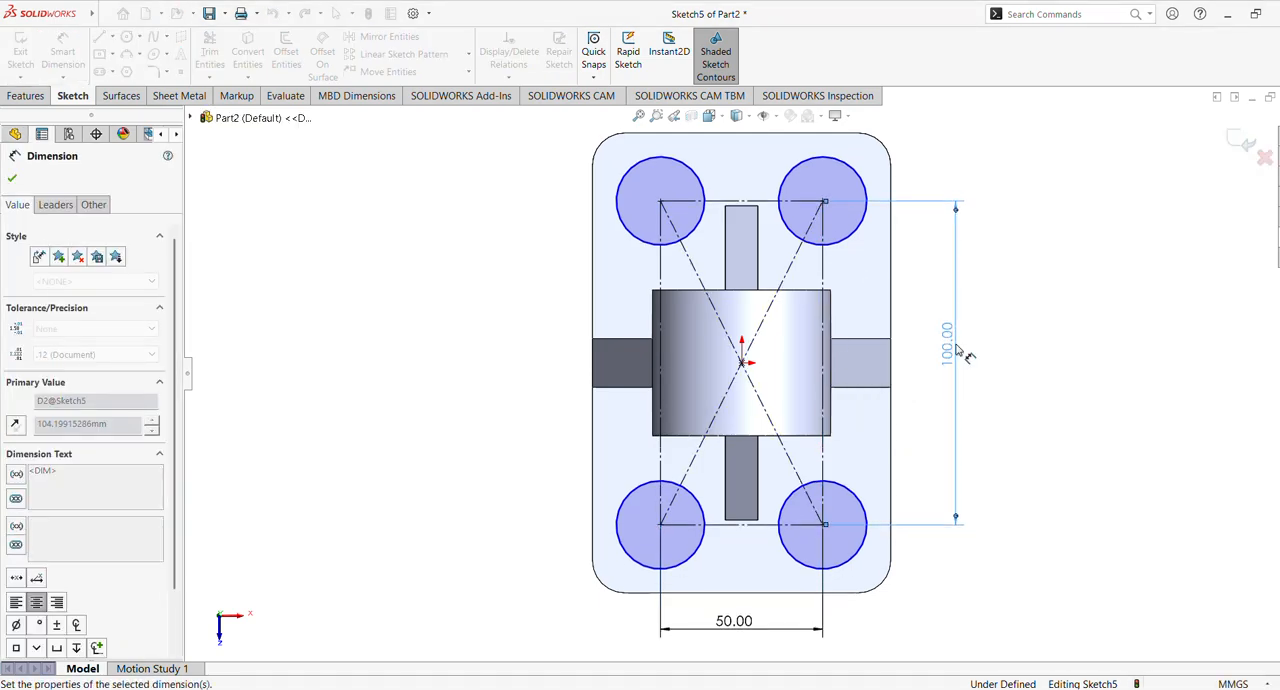
# Dimension one of the corner circles with a diameter of 18 mm
pyautogui.click(863, 549)
pyautogui.click(975, 588)
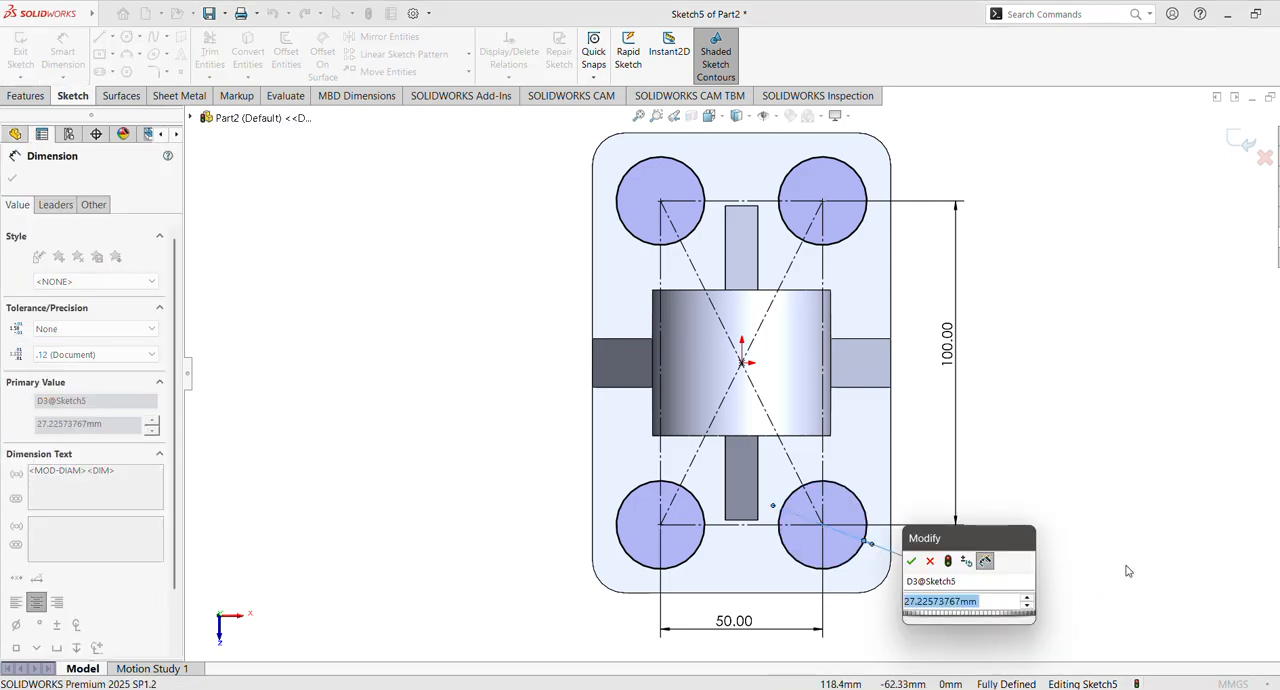
pyautogui.write('18')
pyautogui.press('Return')
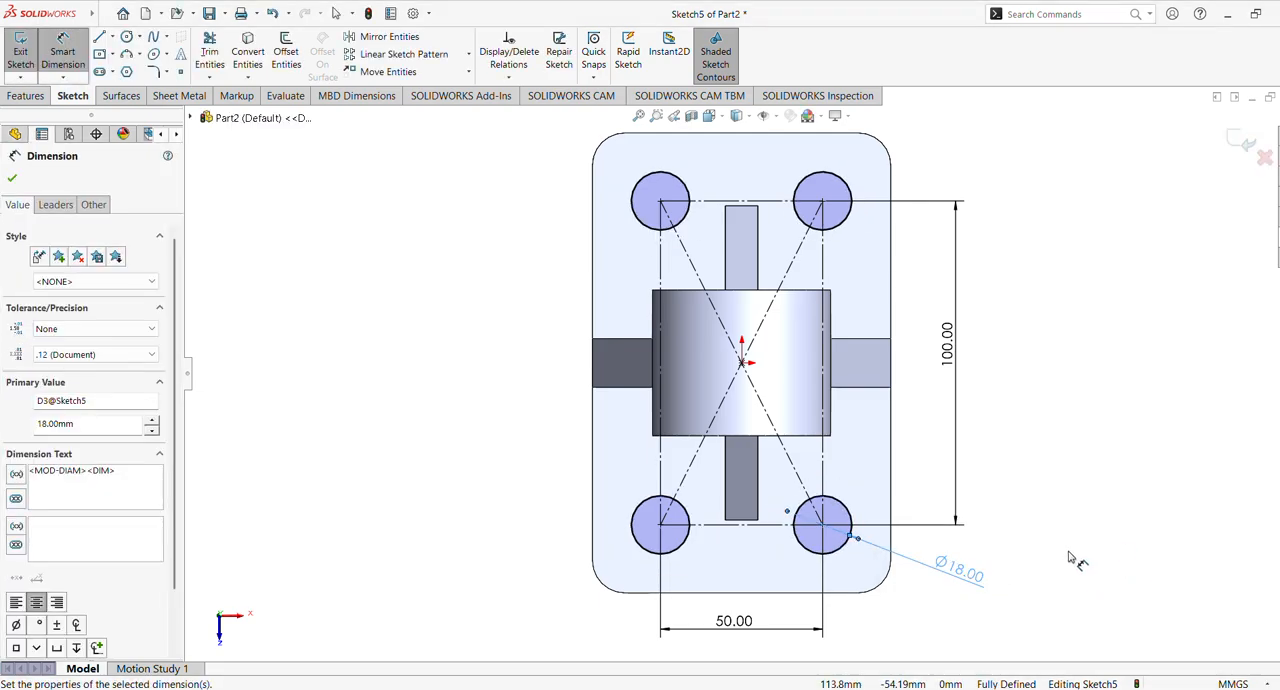
pyautogui.click(13, 180)
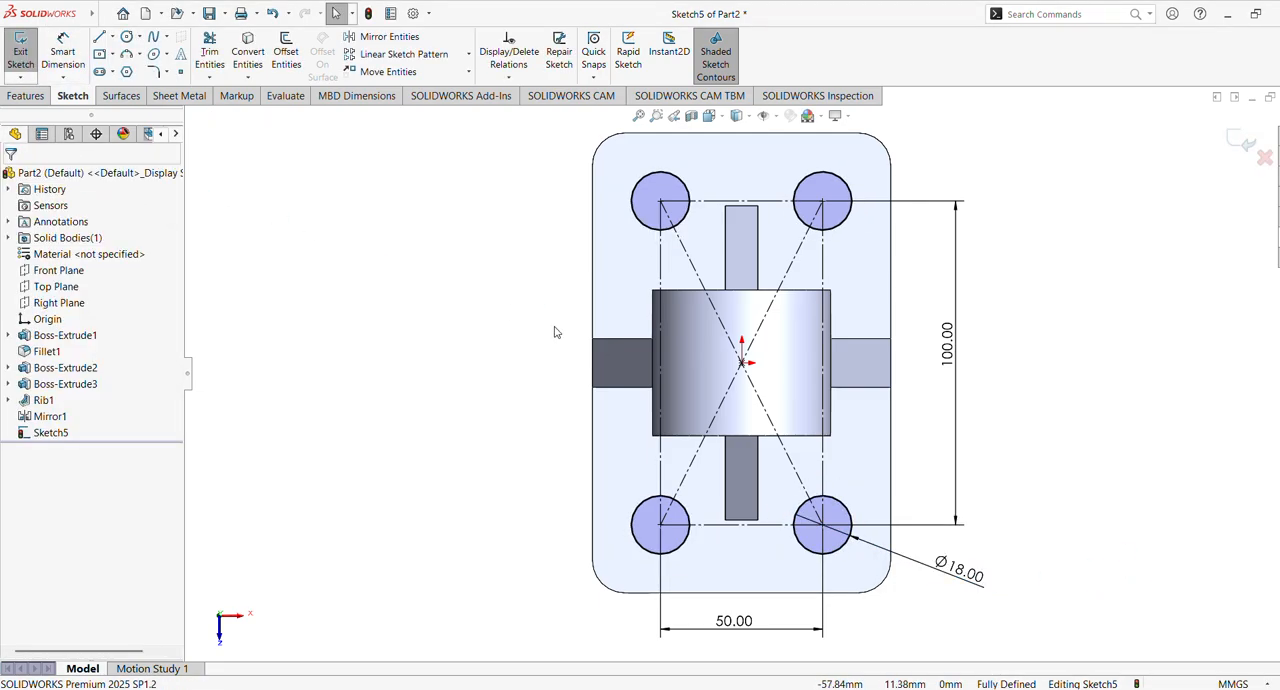
# Cut the four circles through the base plate with an Extruded Cut set to Through All
pyautogui.moveTo(553, 356); pyautogui.dragTo(560, 278, button='middle')
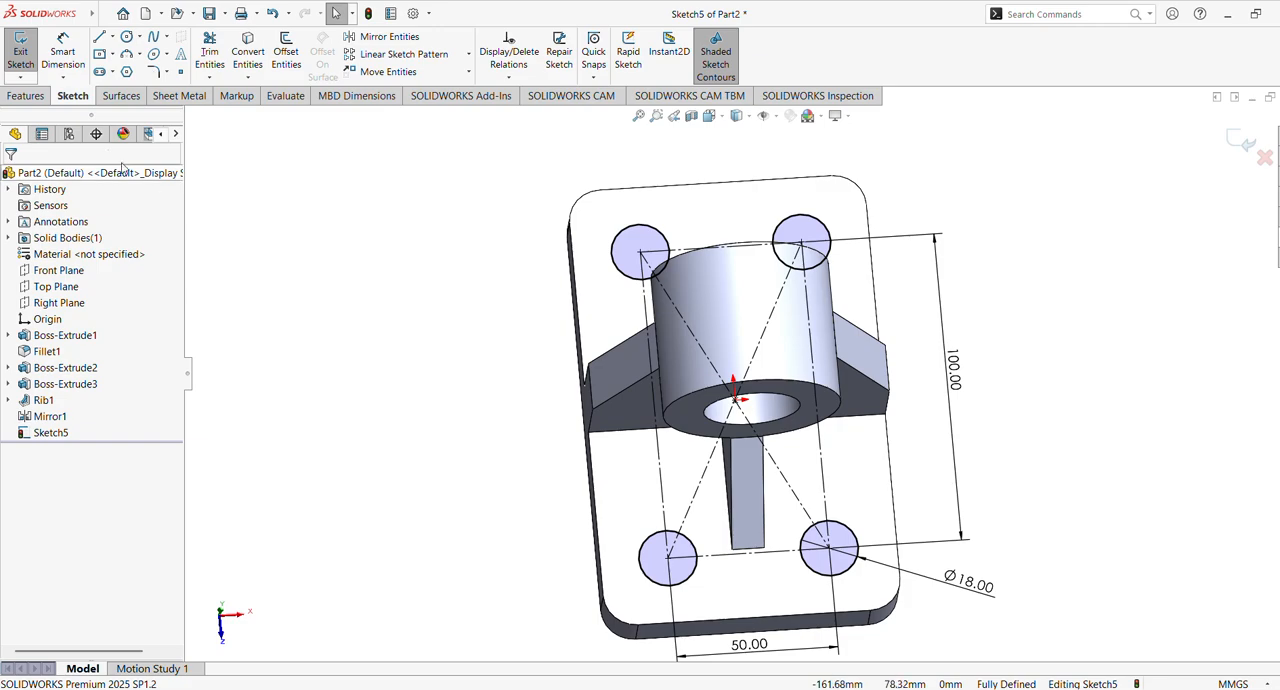
pyautogui.click(35, 95)
pyautogui.click(233, 55)
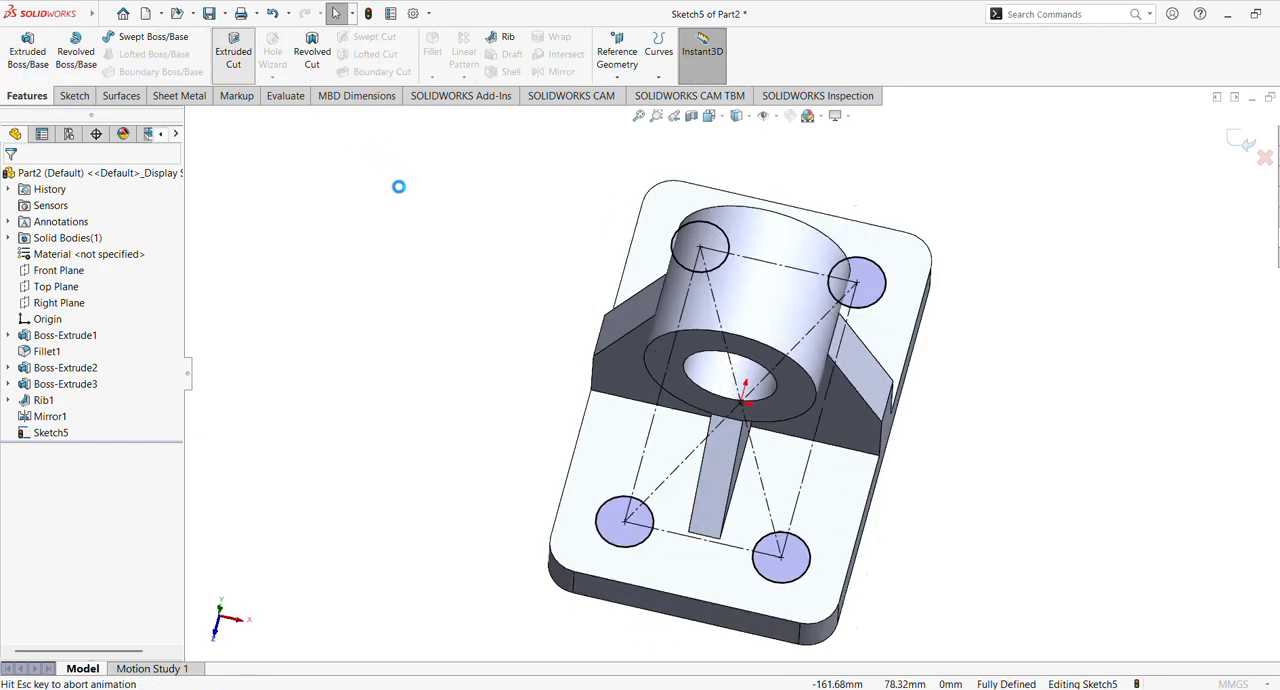
pyautogui.click(74, 274)
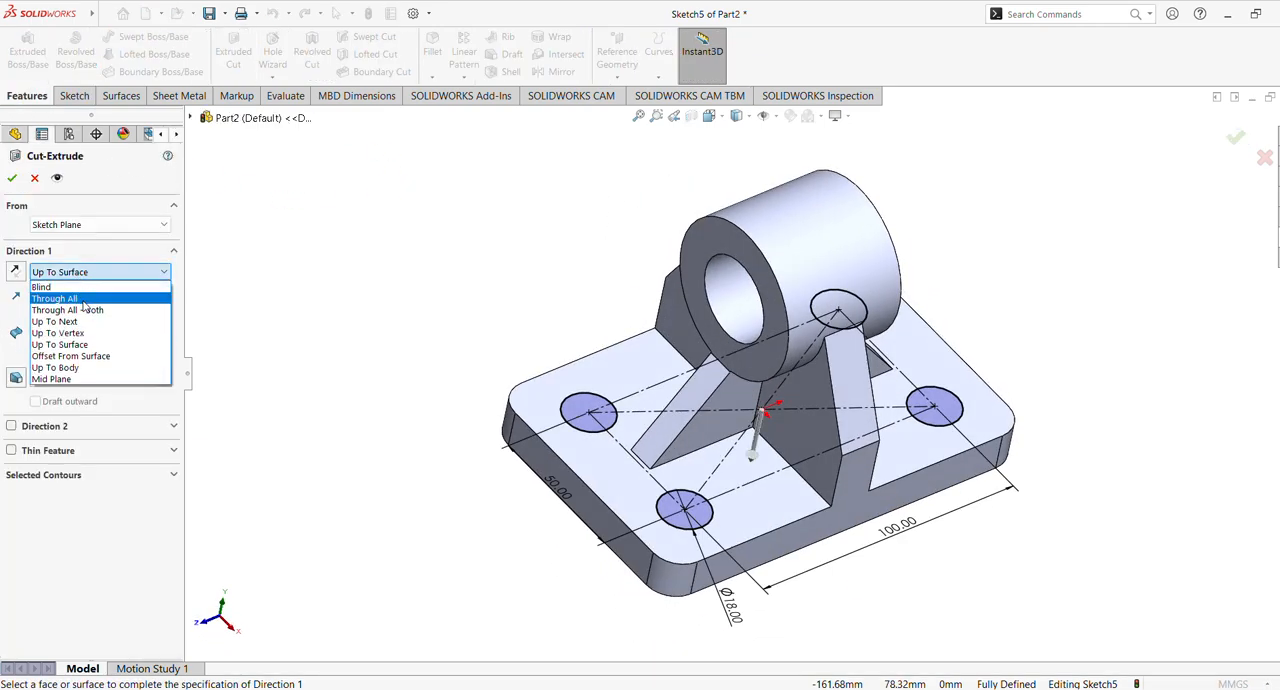
pyautogui.click(85, 299)
pyautogui.click(10, 179)
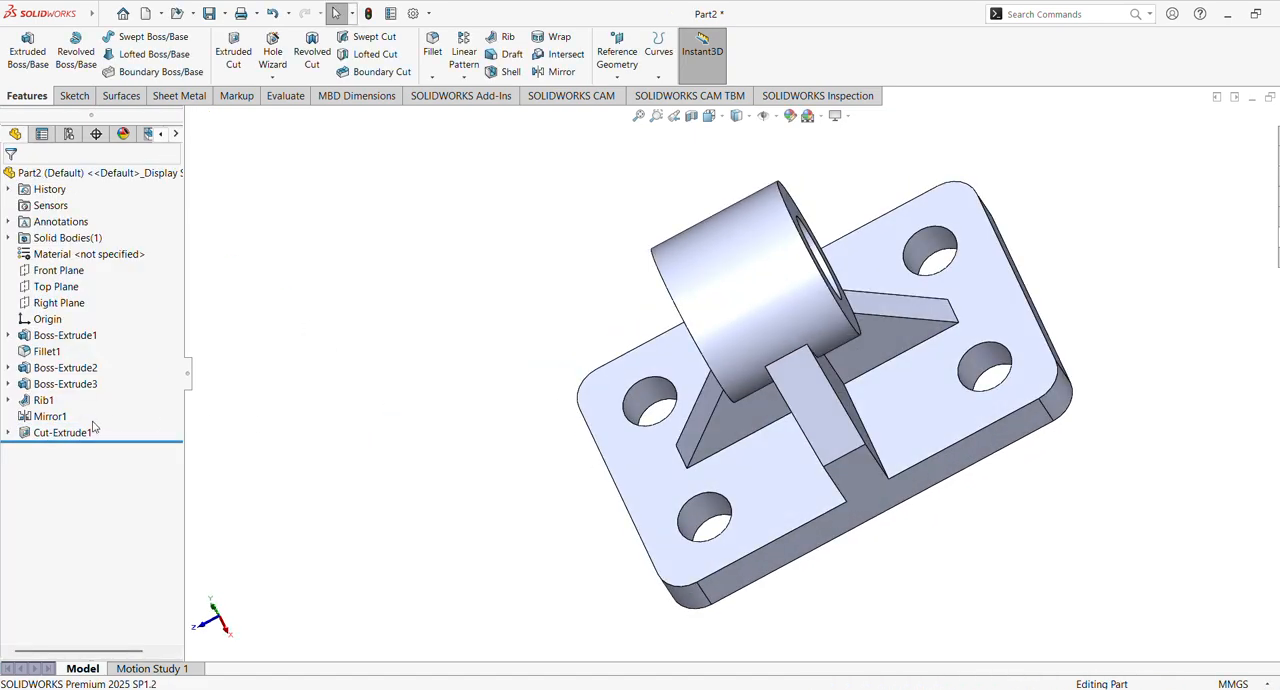
# Assign the Alloy Steel (SS) material to the part
pyautogui.click(62, 432)
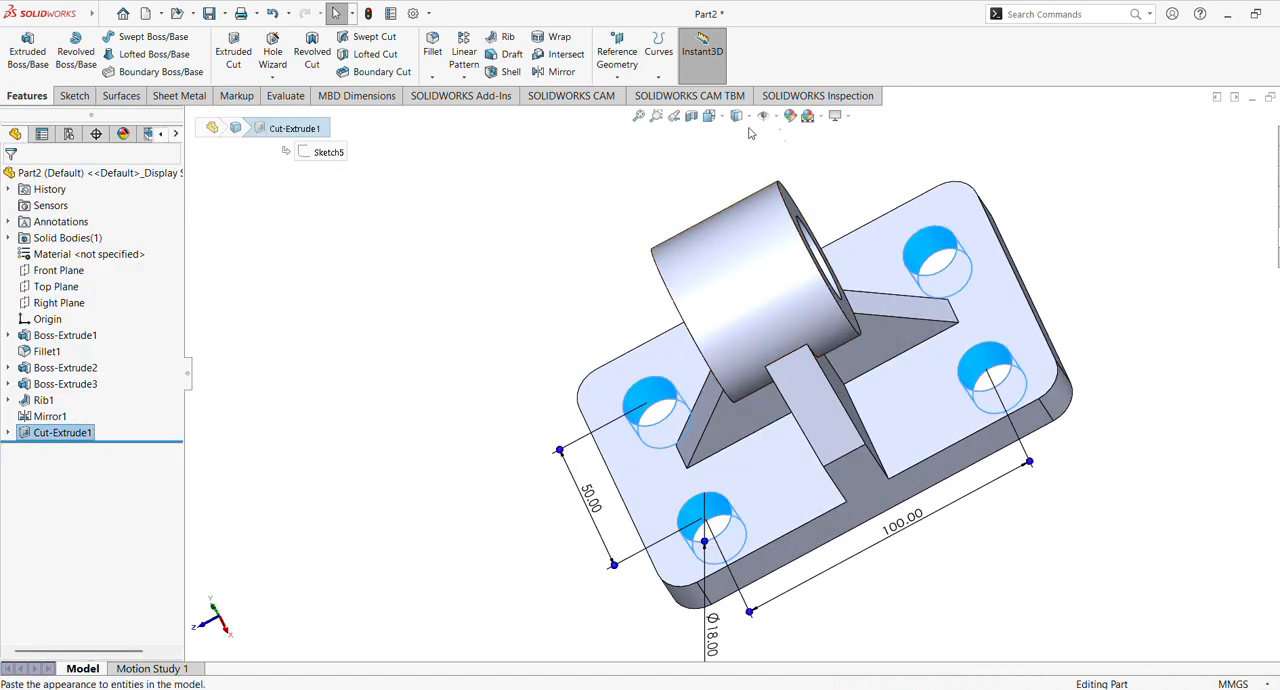
pyautogui.click(1058, 202)
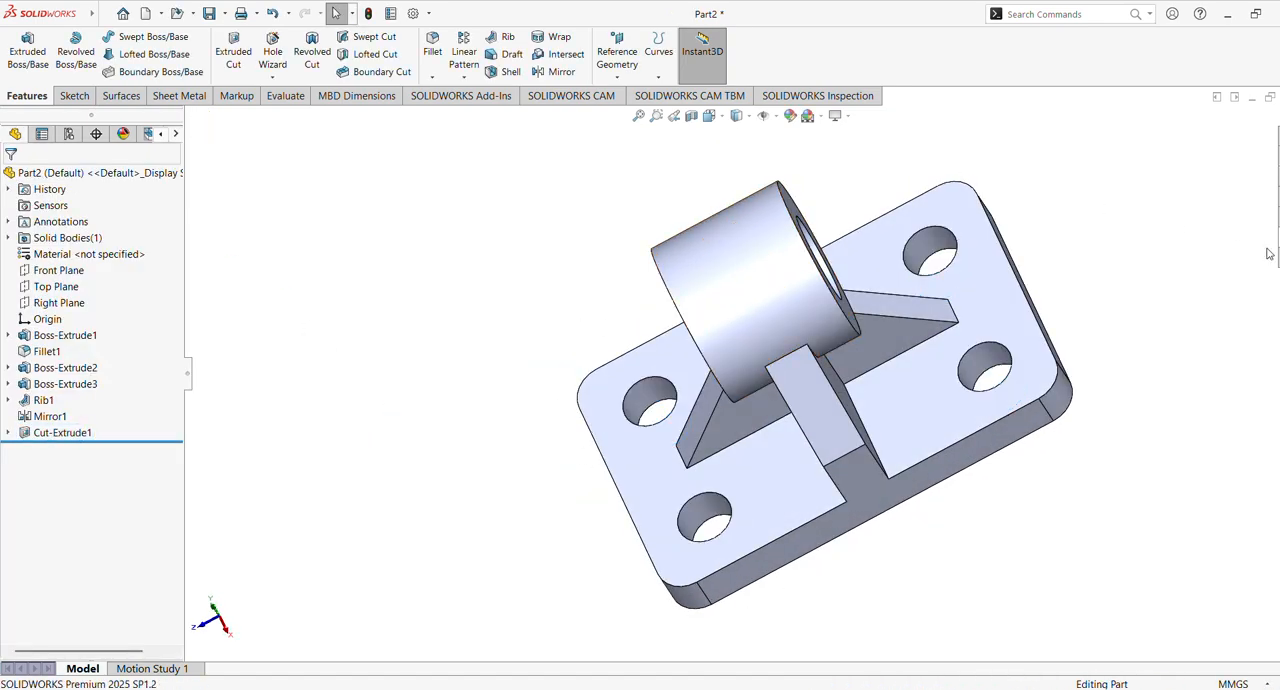
pyautogui.rightClick(101, 260)
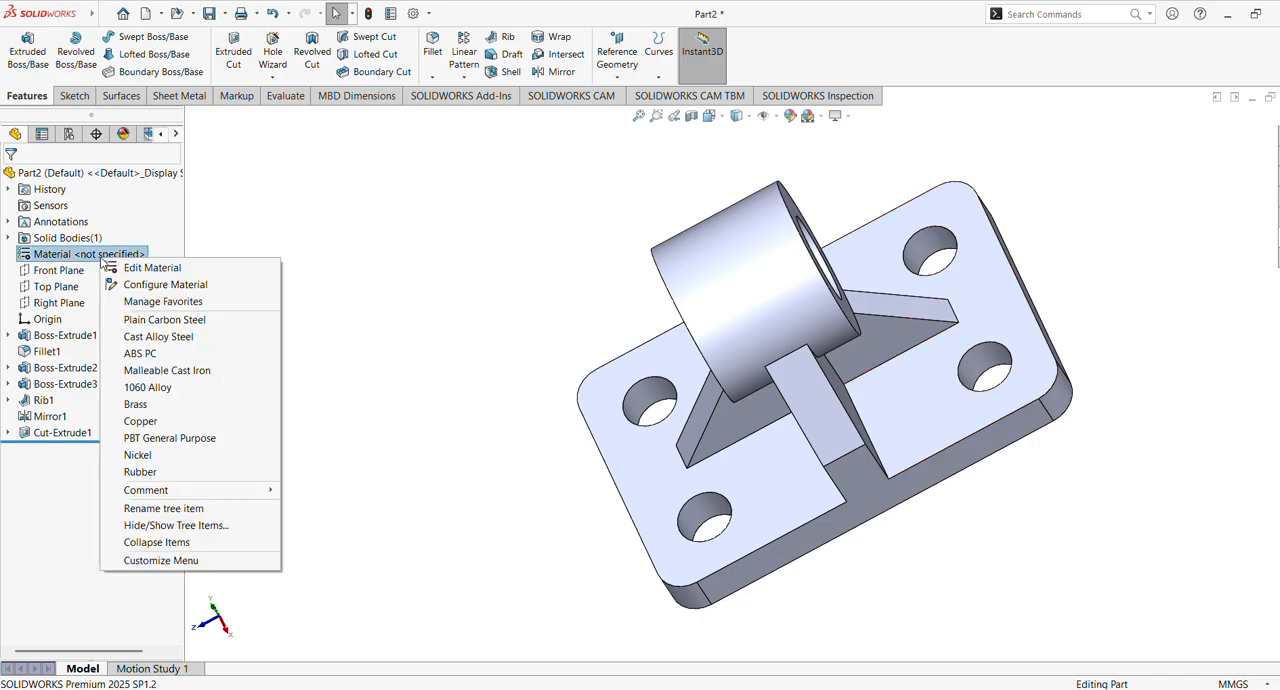
pyautogui.click(113, 271)
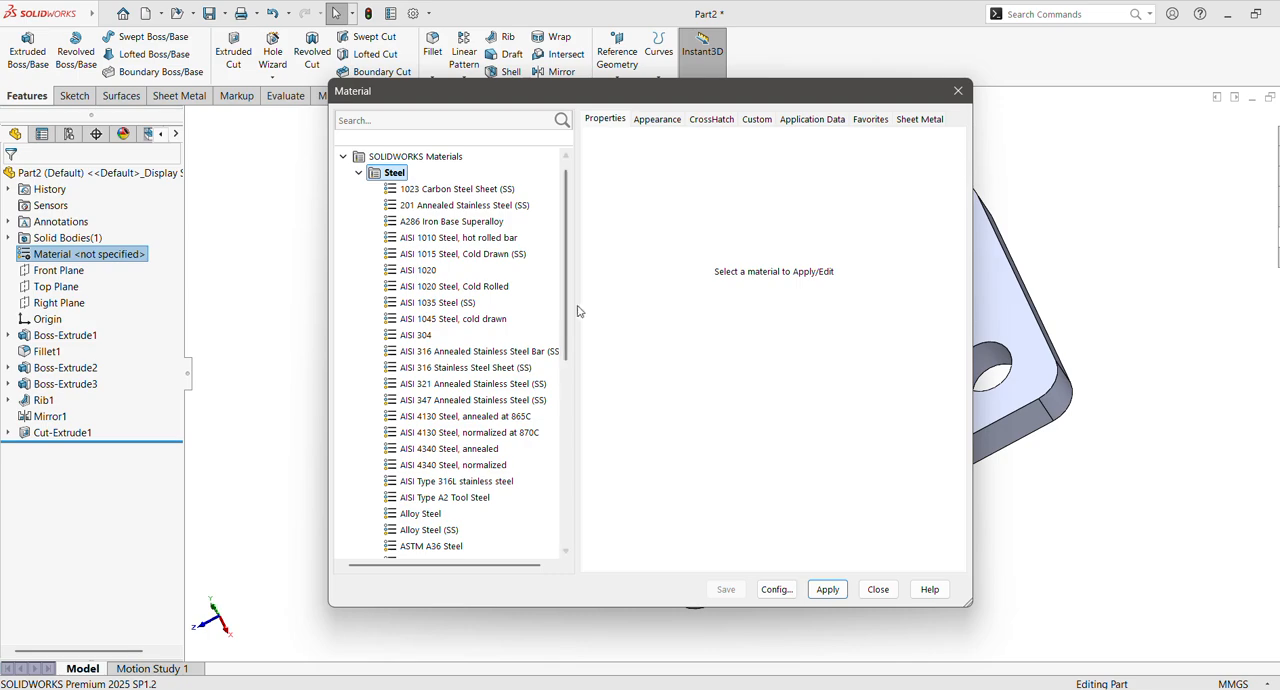
pyautogui.scroll(-2, 557, 314)
pyautogui.scroll(-1, 557, 314)
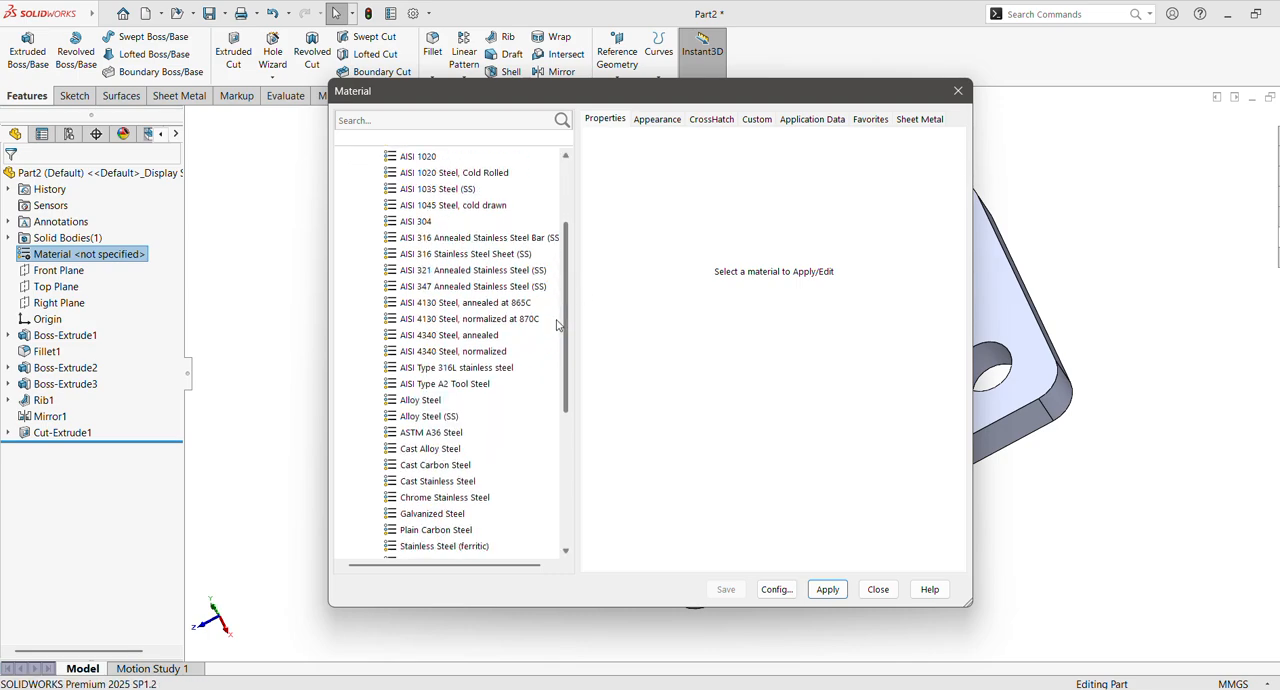
pyautogui.doubleClick(420, 418)
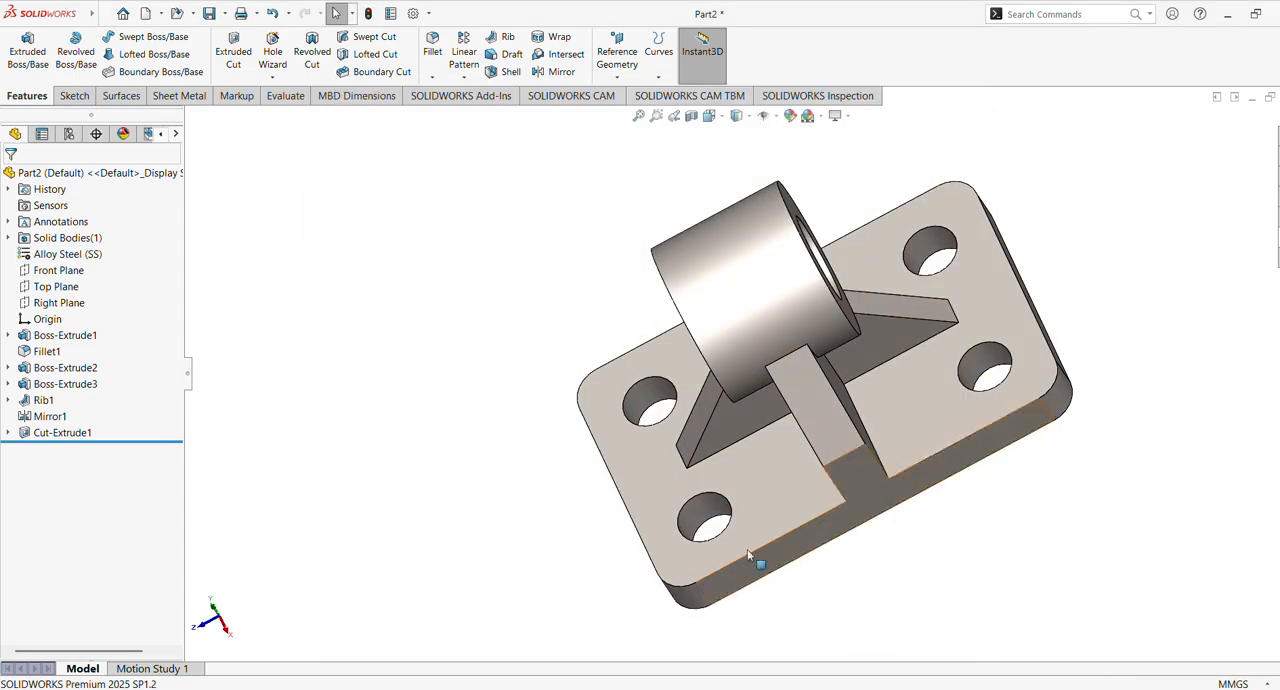
# Edit the appearance of the four-hole cut feature and pick the standard red colour
pyautogui.moveTo(605, 446); pyautogui.dragTo(646, 371, button='middle')
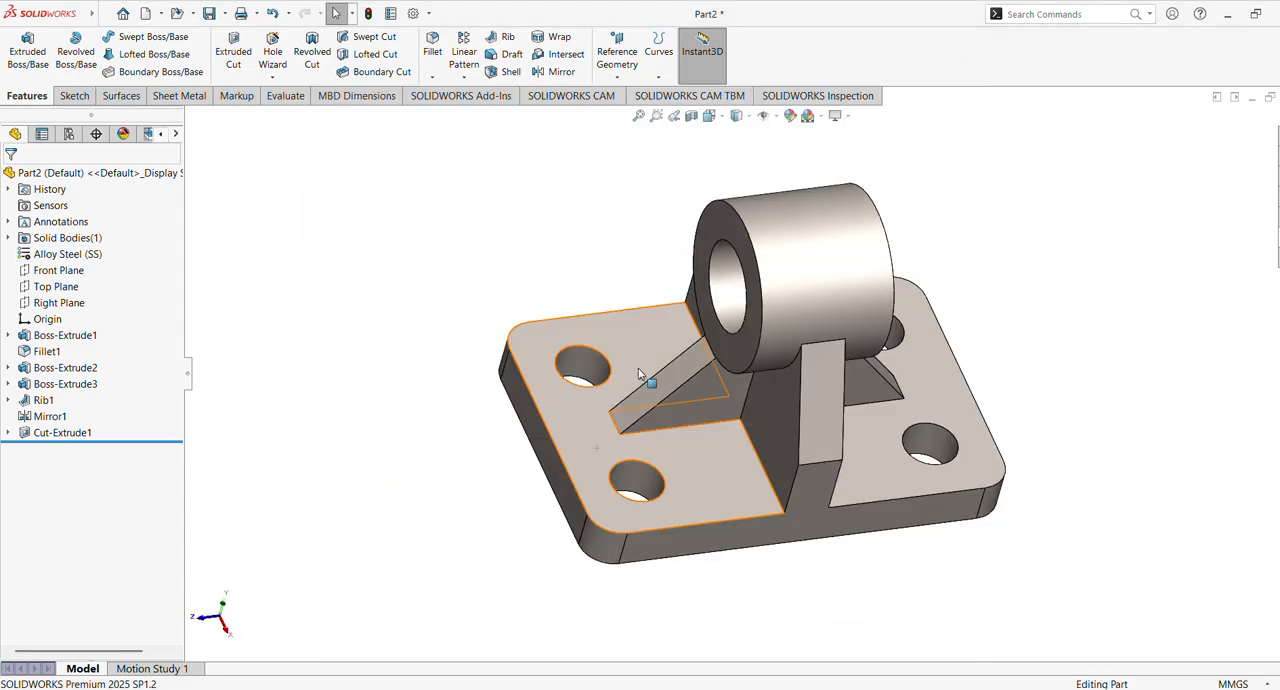
pyautogui.click(57, 437)
pyautogui.click(790, 115)
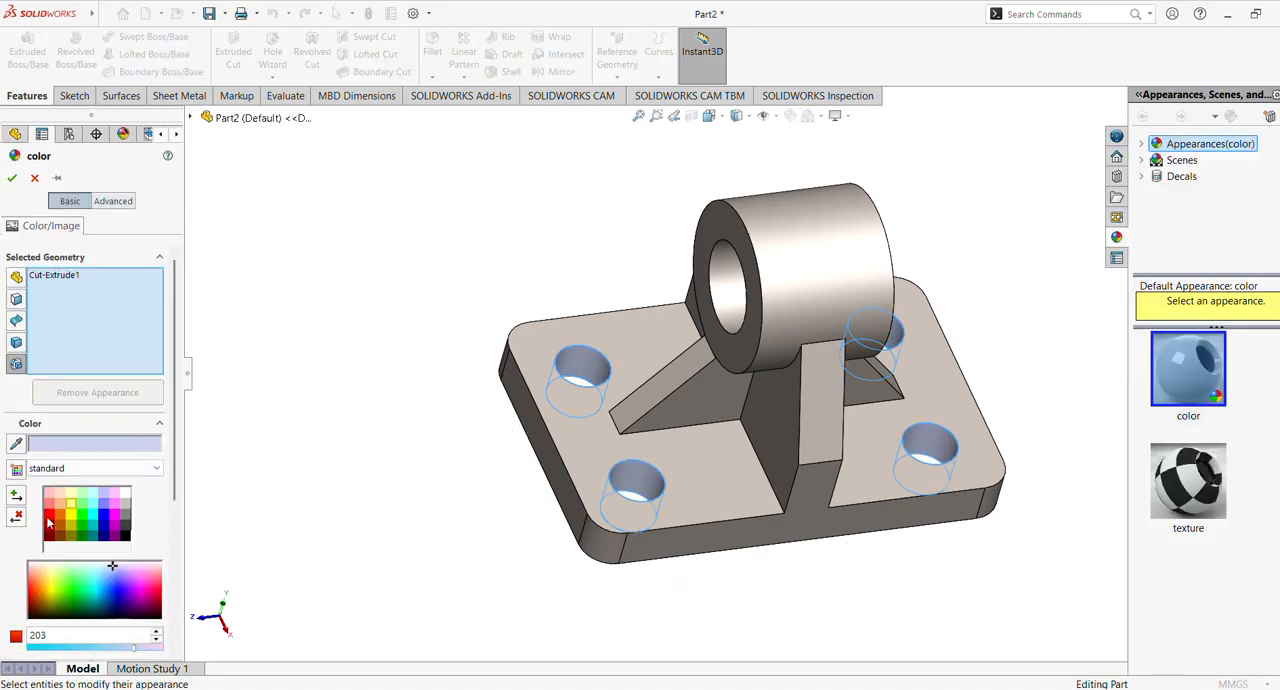
pyautogui.click(48, 515)
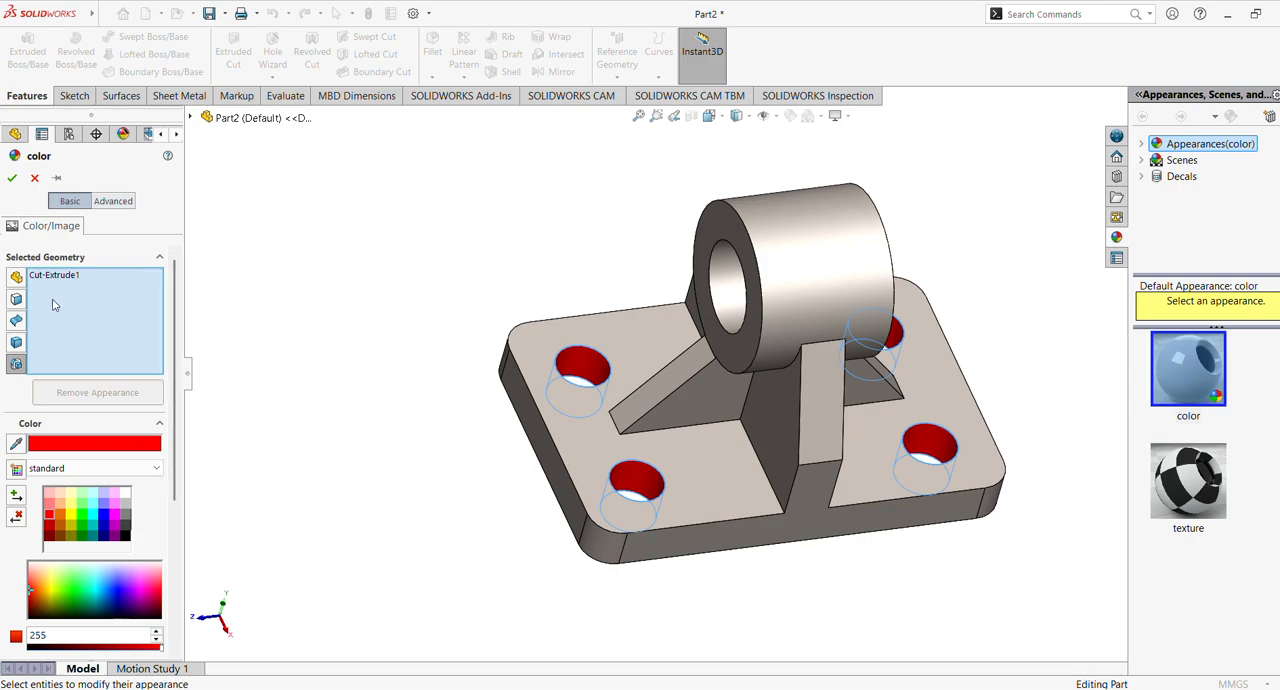
# Try the red colour on the cylinder and on the whole part, clearing the selected geometry after each
pyautogui.click(724, 292)
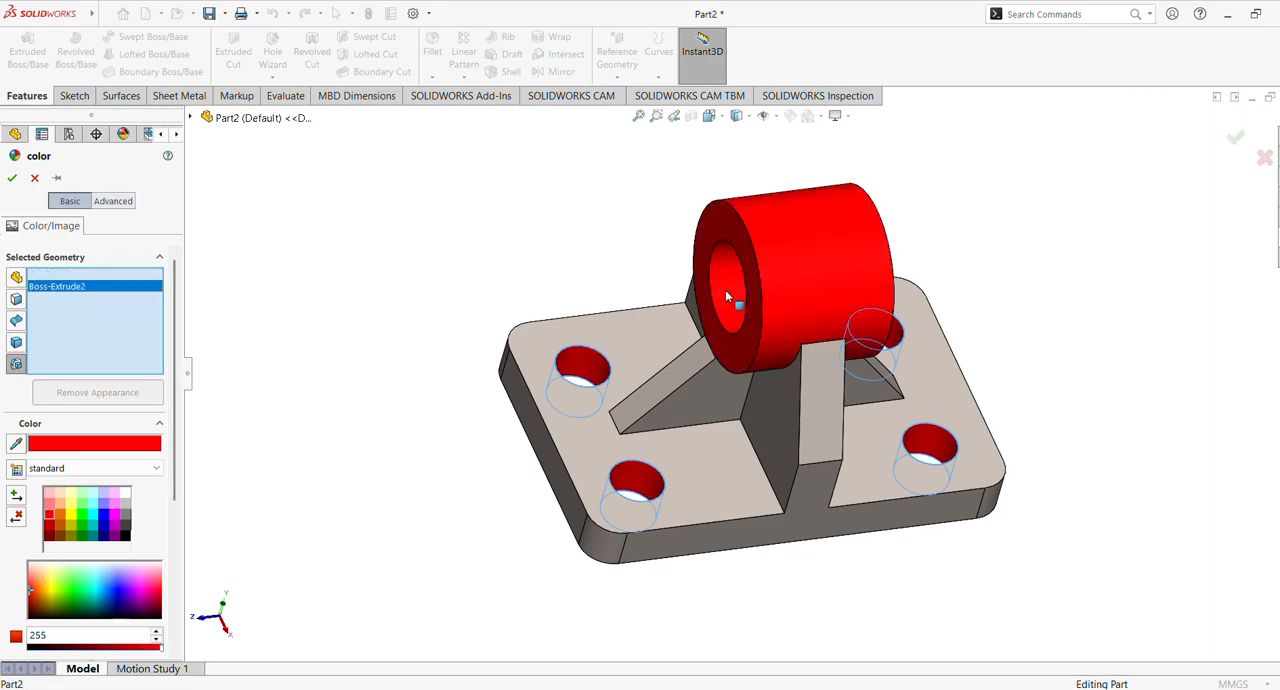
pyautogui.rightClick(84, 291)
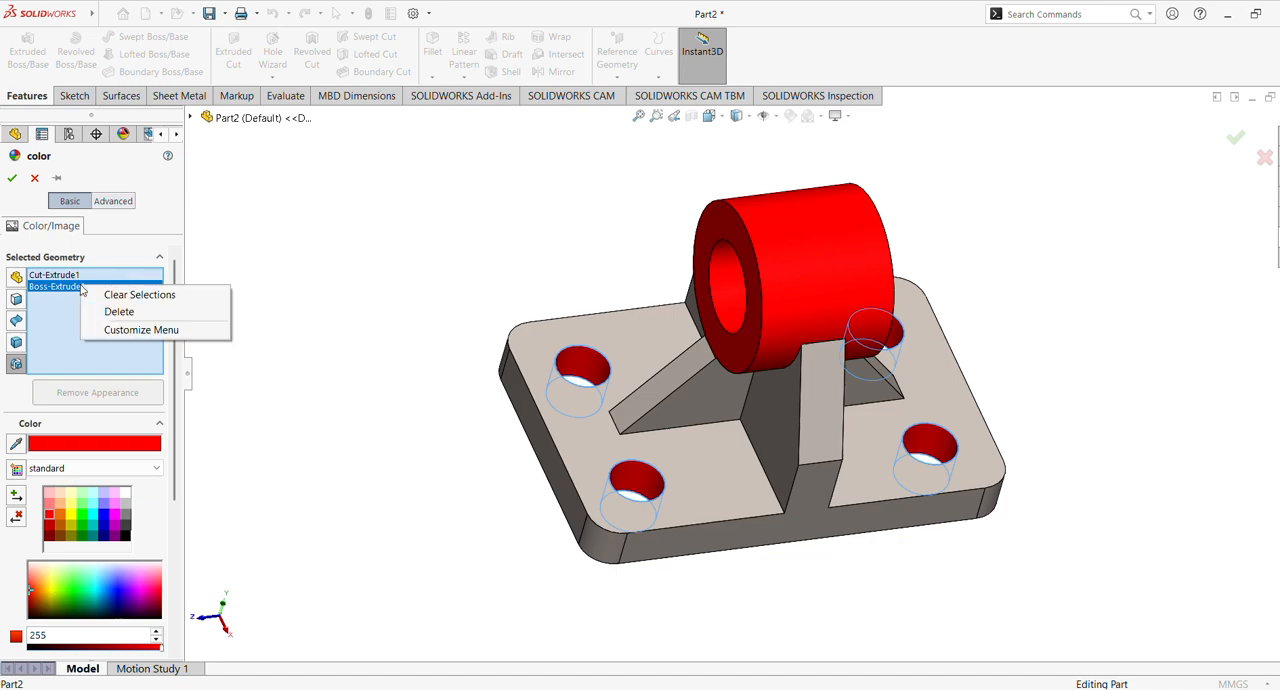
pyautogui.click(139, 295)
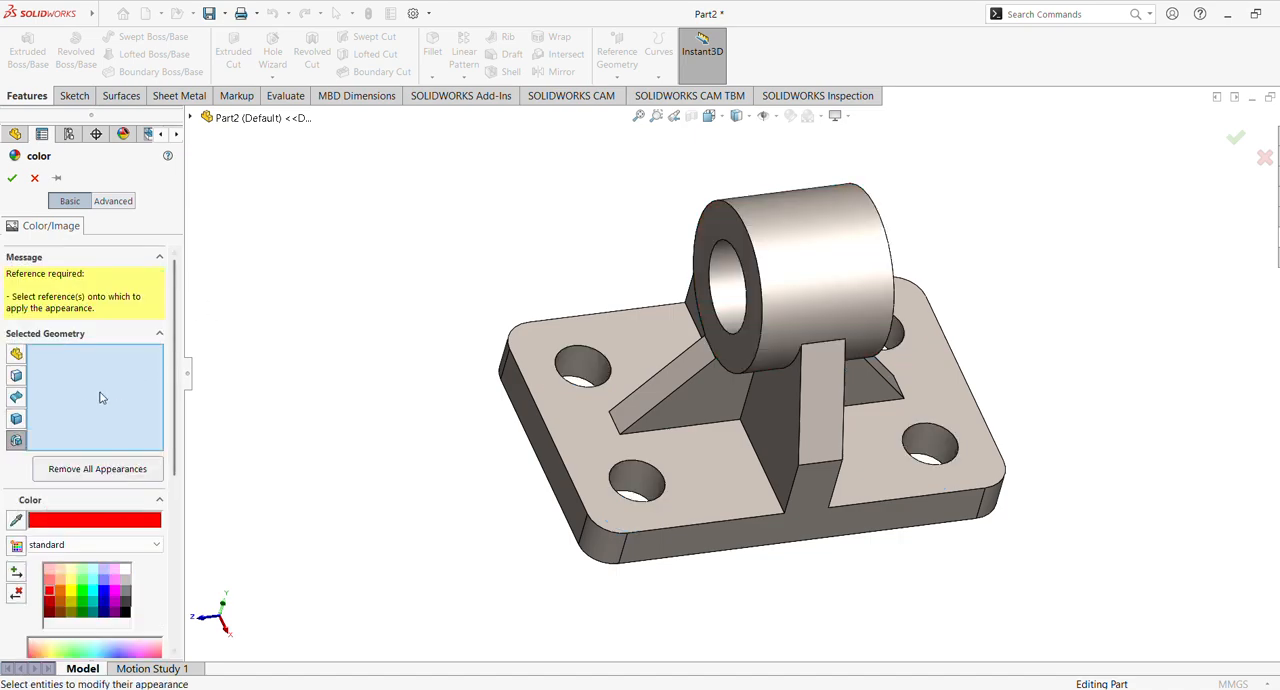
pyautogui.click(252, 117)
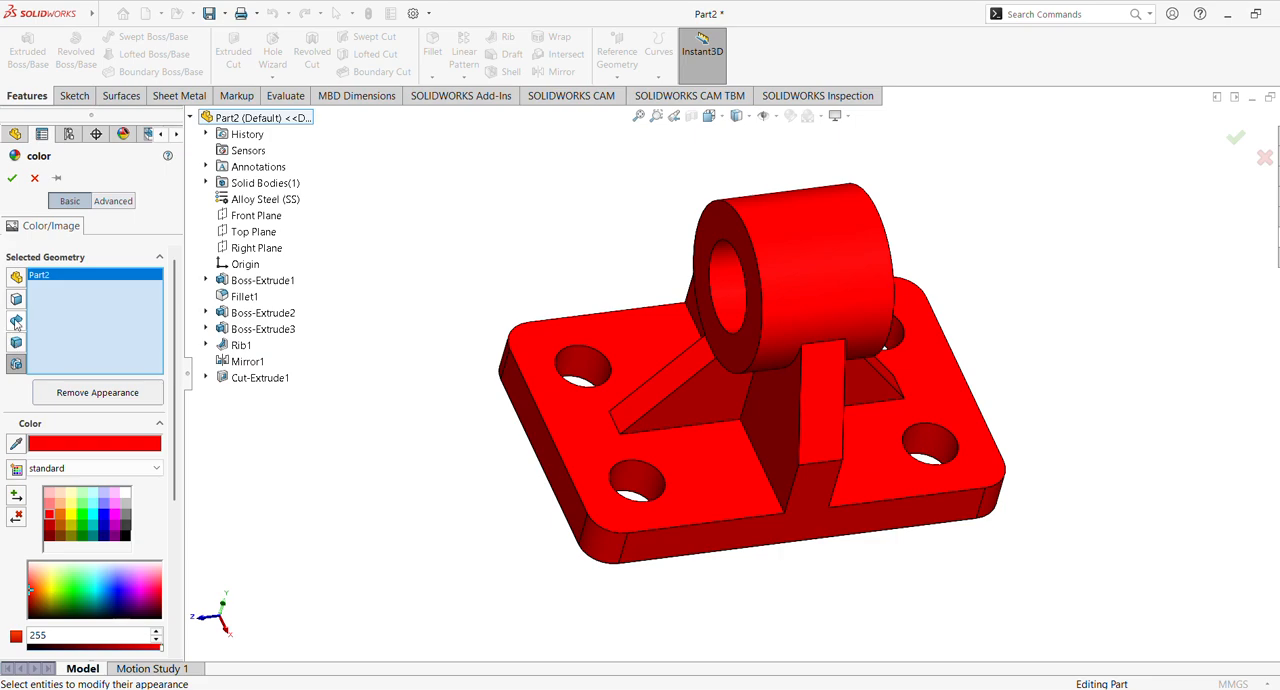
pyautogui.rightClick(52, 280)
pyautogui.click(100, 284)
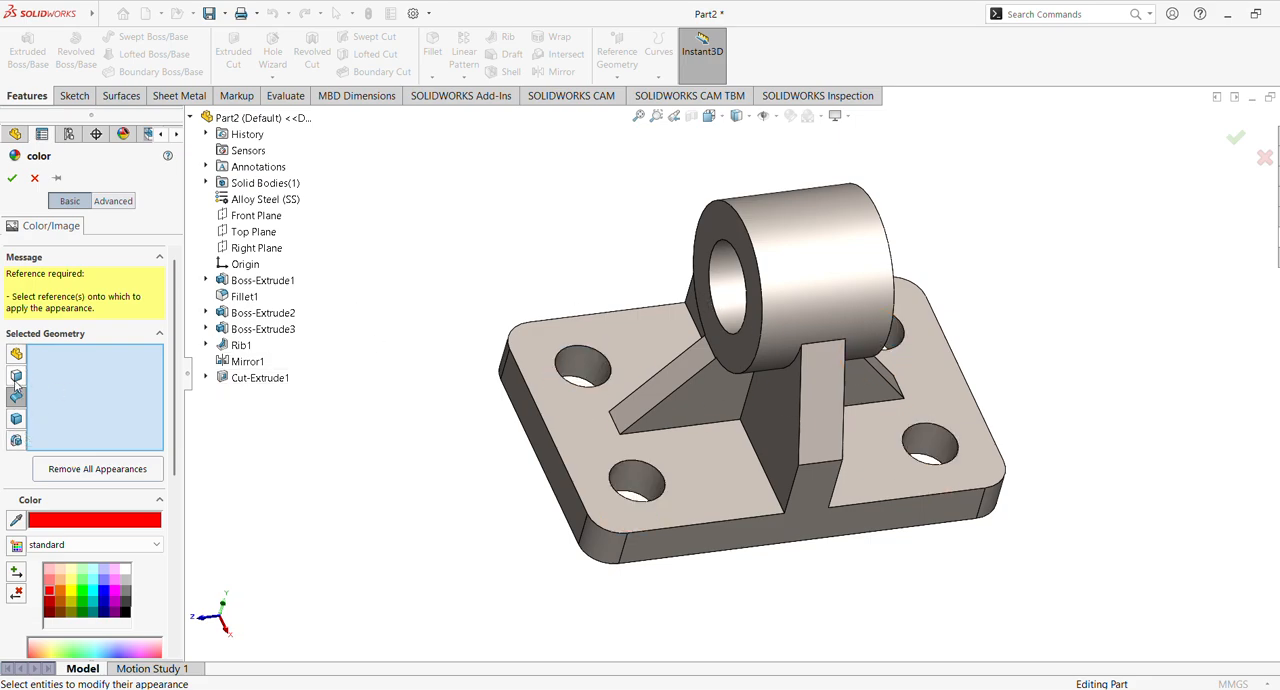
# Apply the standard red colour to the cylinder's bore face and the inner faces of the four mounting holes
pyautogui.click(720, 290)
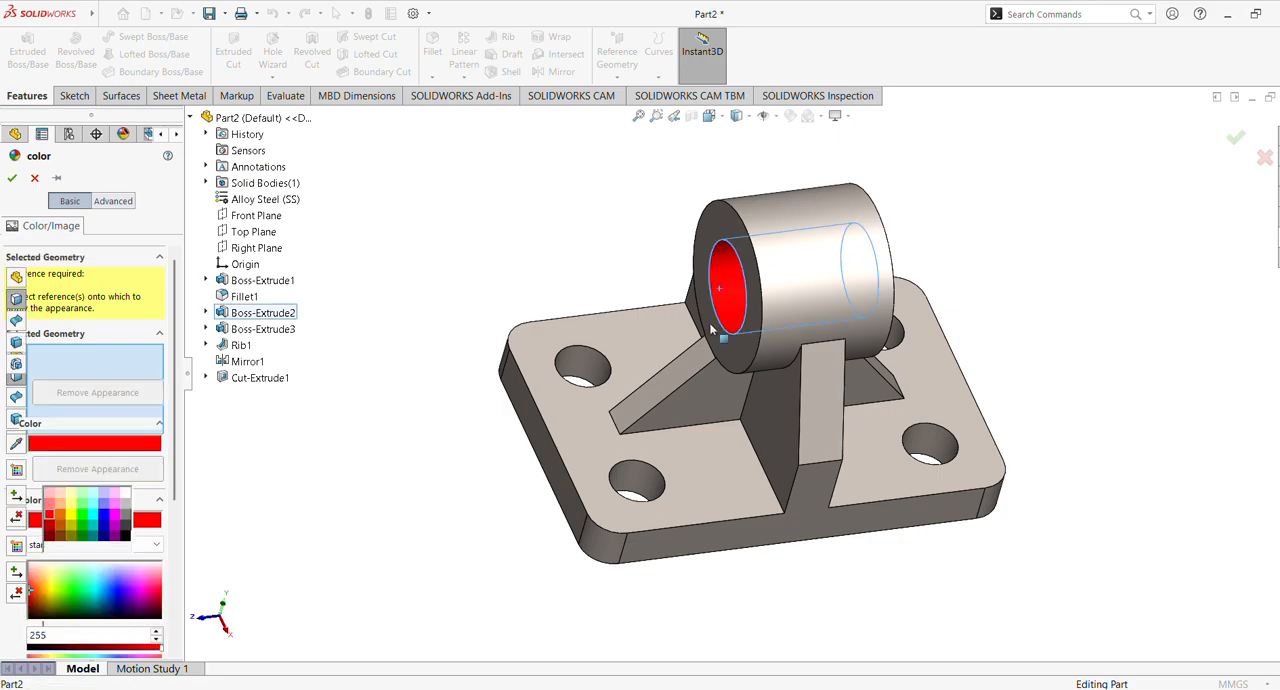
pyautogui.click(598, 376)
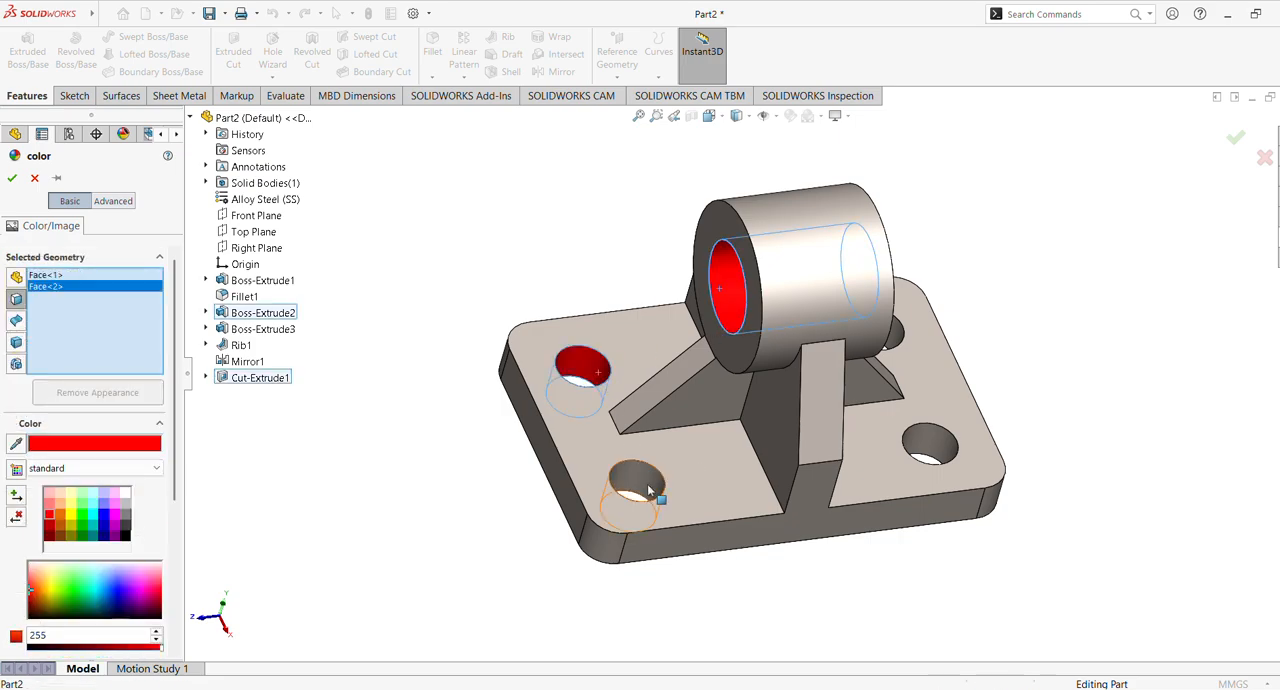
pyautogui.click(648, 490)
pyautogui.click(930, 456)
pyautogui.moveTo(1017, 397); pyautogui.dragTo(977, 310, button='middle')
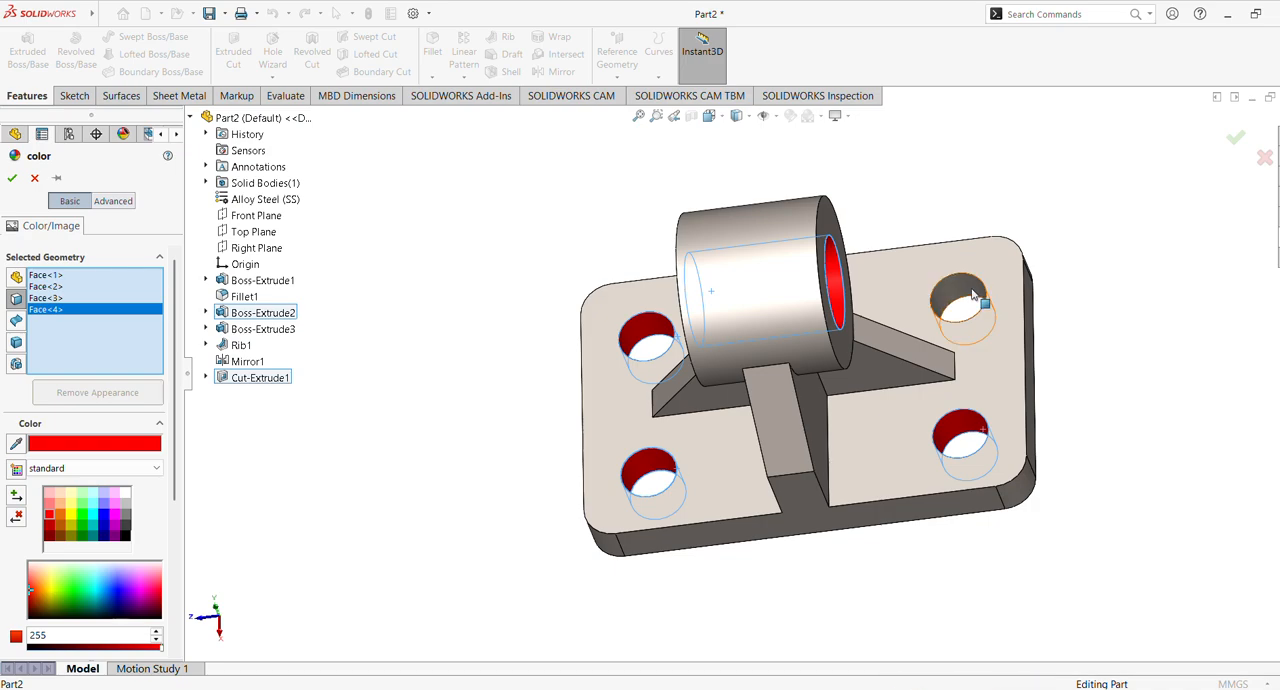
pyautogui.click(972, 293)
pyautogui.click(12, 178)
# Colour the base plate's top, bottom, side and rounded corner faces light orange from the standard palette
pyautogui.moveTo(466, 343); pyautogui.dragTo(812, 392, button='middle')
pyautogui.click(651, 434)
pyautogui.keyDown('ctrl'); pyautogui.click(812, 392); pyautogui.keyUp('ctrl')
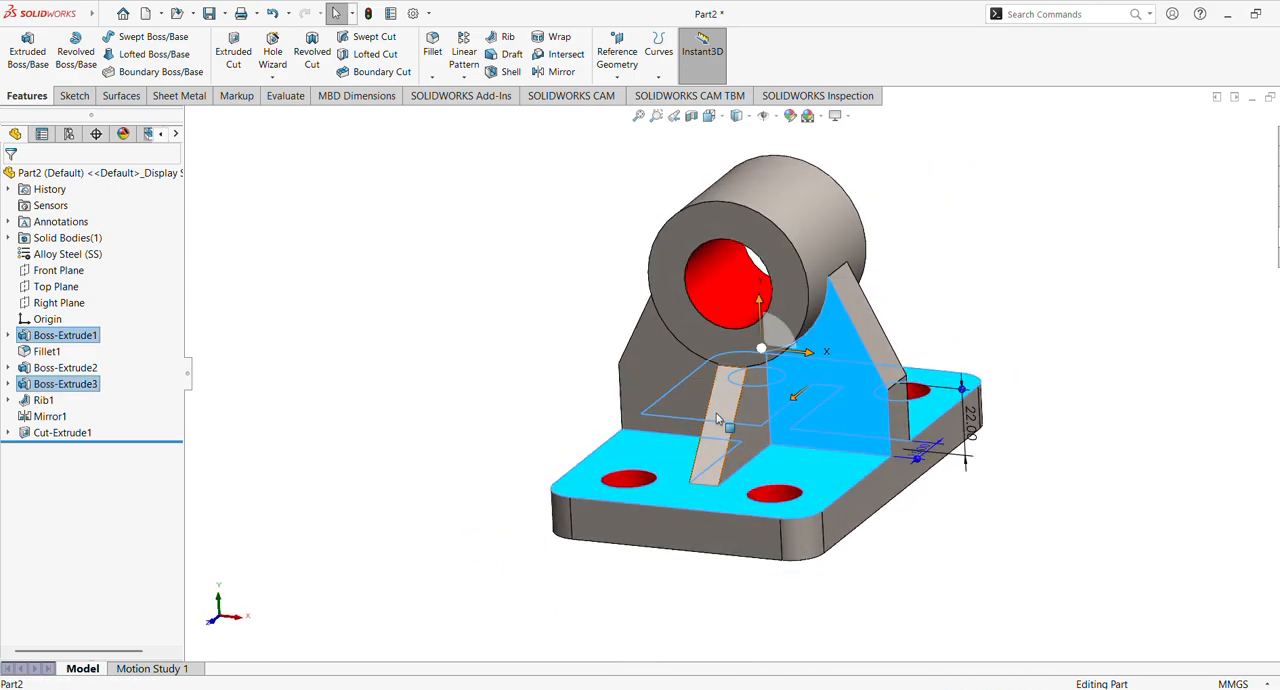
pyautogui.moveTo(679, 414); pyautogui.dragTo(828, 440, button='middle')
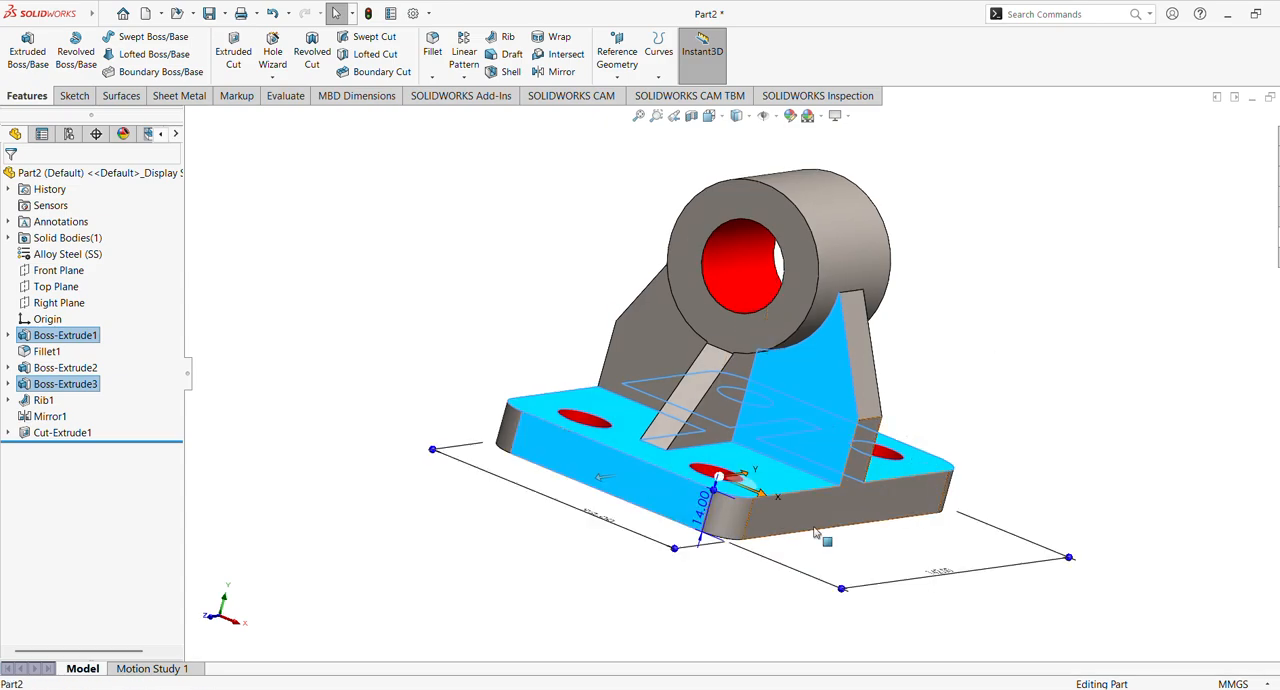
pyautogui.keyDown('ctrl'); pyautogui.click(728, 518); pyautogui.keyUp('ctrl')
pyautogui.moveTo(507, 436); pyautogui.dragTo(754, 474, button='middle')
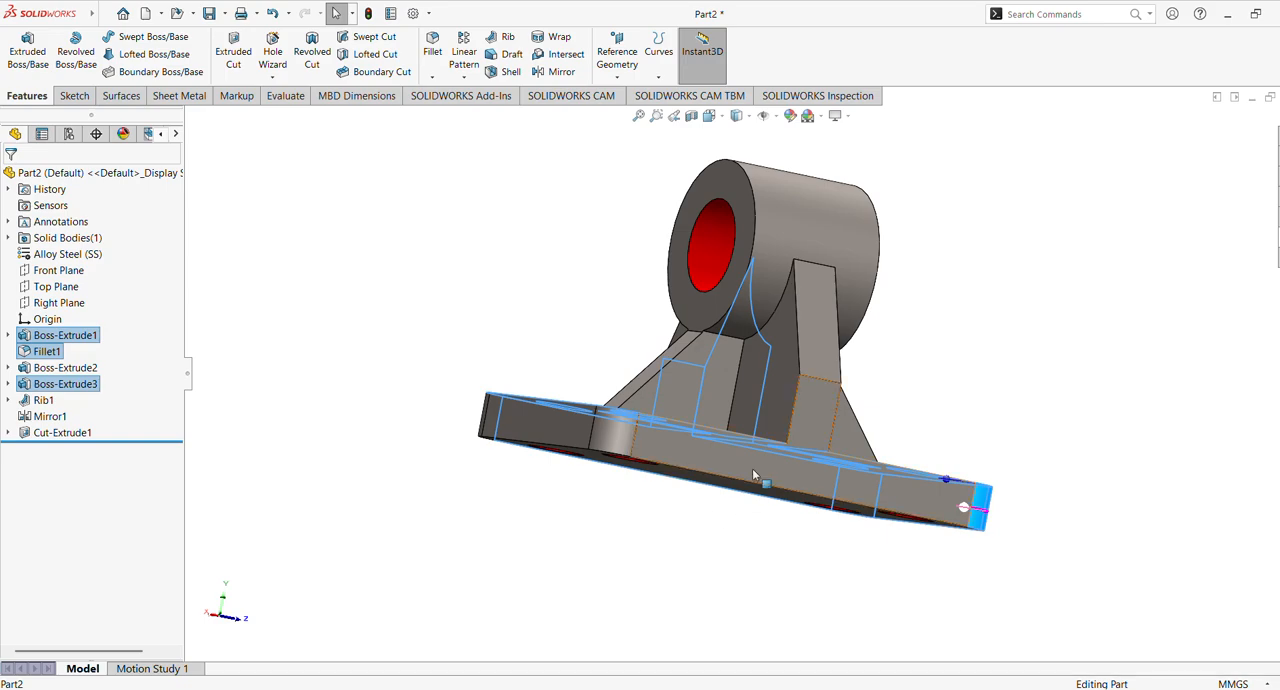
pyautogui.keyDown('ctrl'); pyautogui.click(754, 474); pyautogui.keyUp('ctrl')
pyautogui.moveTo(420, 417); pyautogui.dragTo(640, 485, button='middle')
pyautogui.hotkey('ctrl', '8')
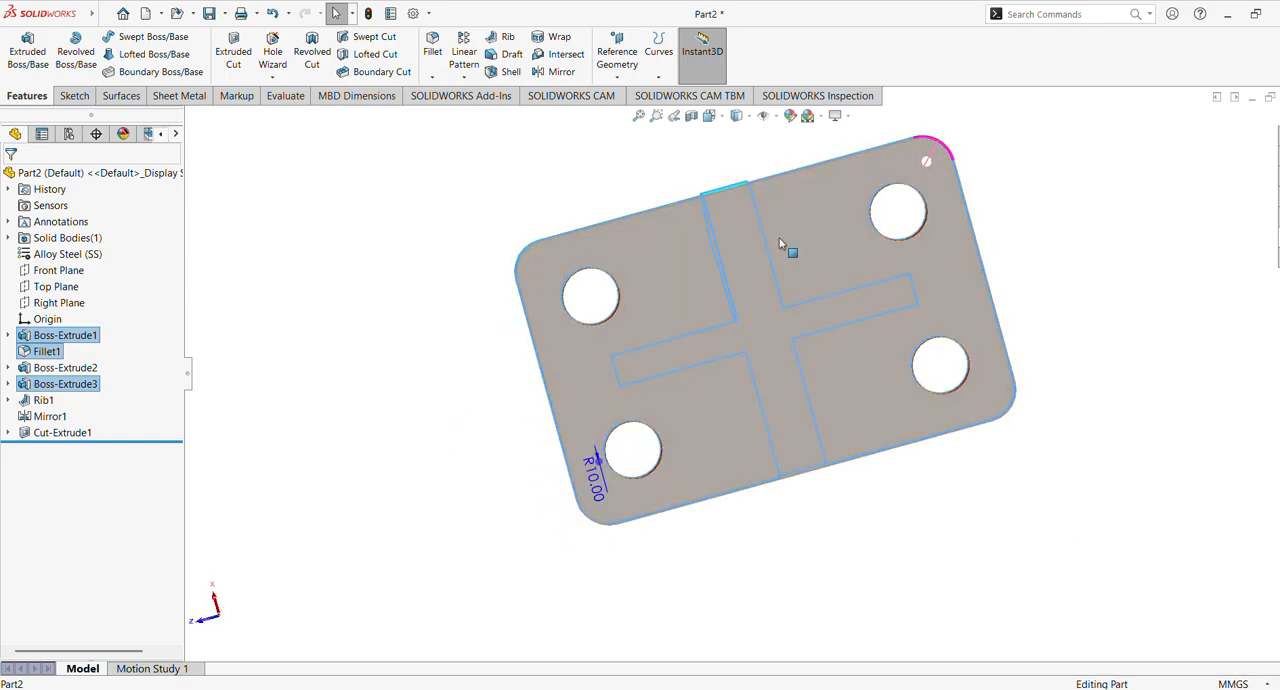
pyautogui.keyDown('ctrl'); pyautogui.click(826, 252); pyautogui.keyUp('ctrl')
pyautogui.moveTo(789, 269); pyautogui.dragTo(564, 435, button='middle')
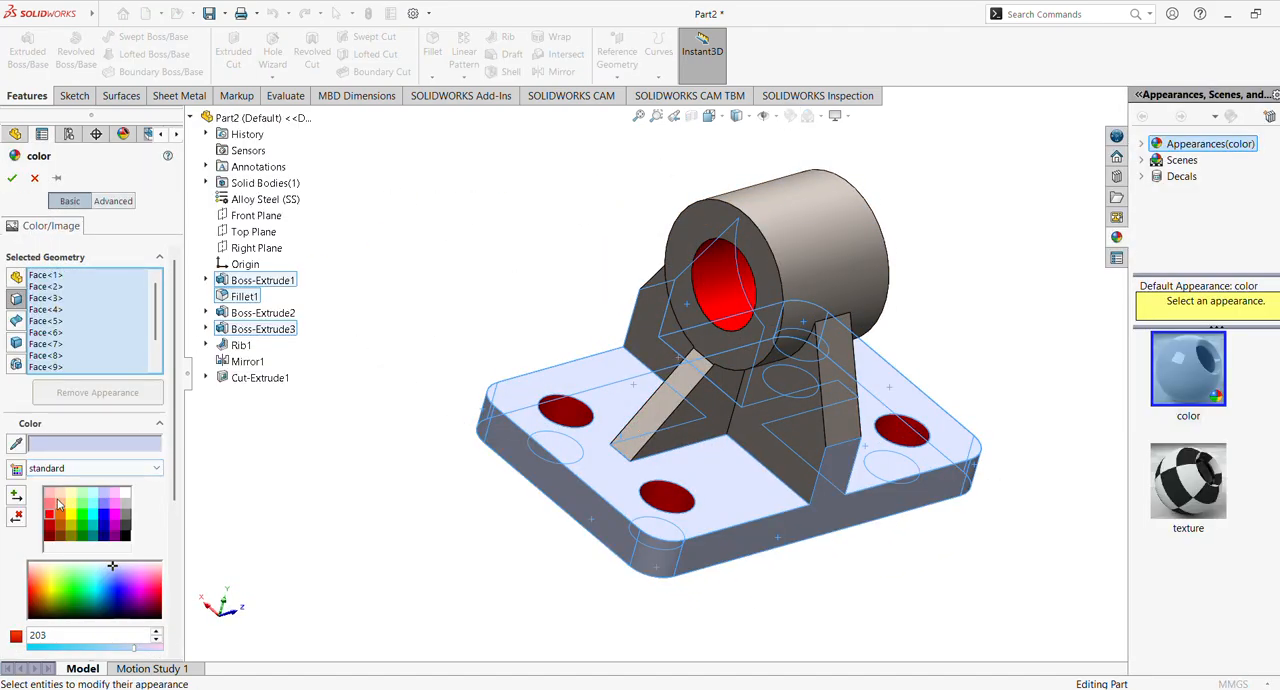
pyautogui.click(49, 494)
pyautogui.click(60, 507)
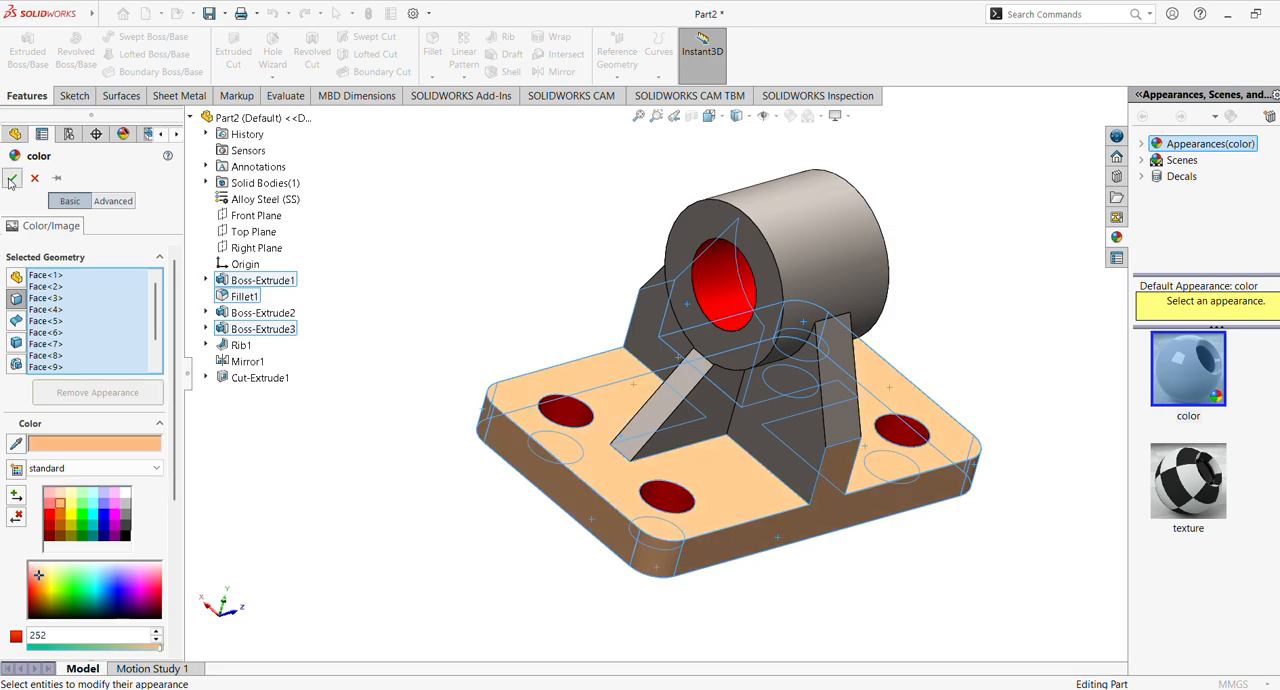
pyautogui.click(12, 178)
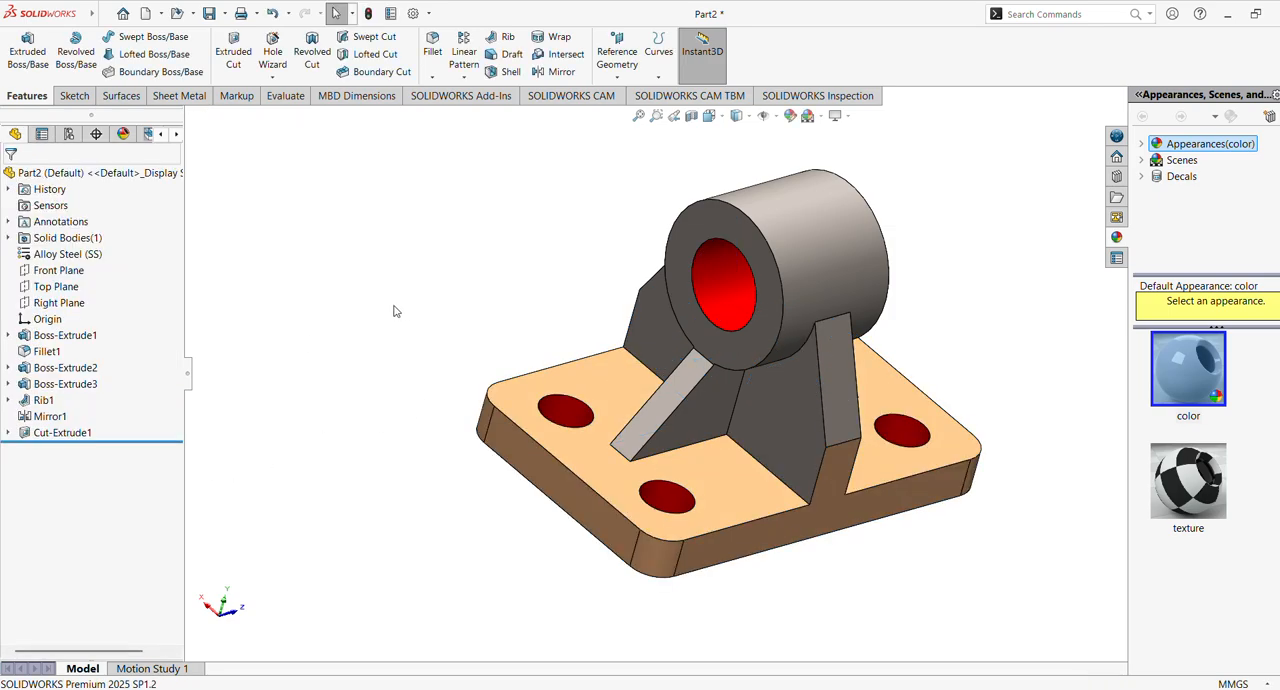
pyautogui.click(794, 417)
pyautogui.keyDown('ctrl'); pyautogui.click(840, 505); pyautogui.keyUp('ctrl')
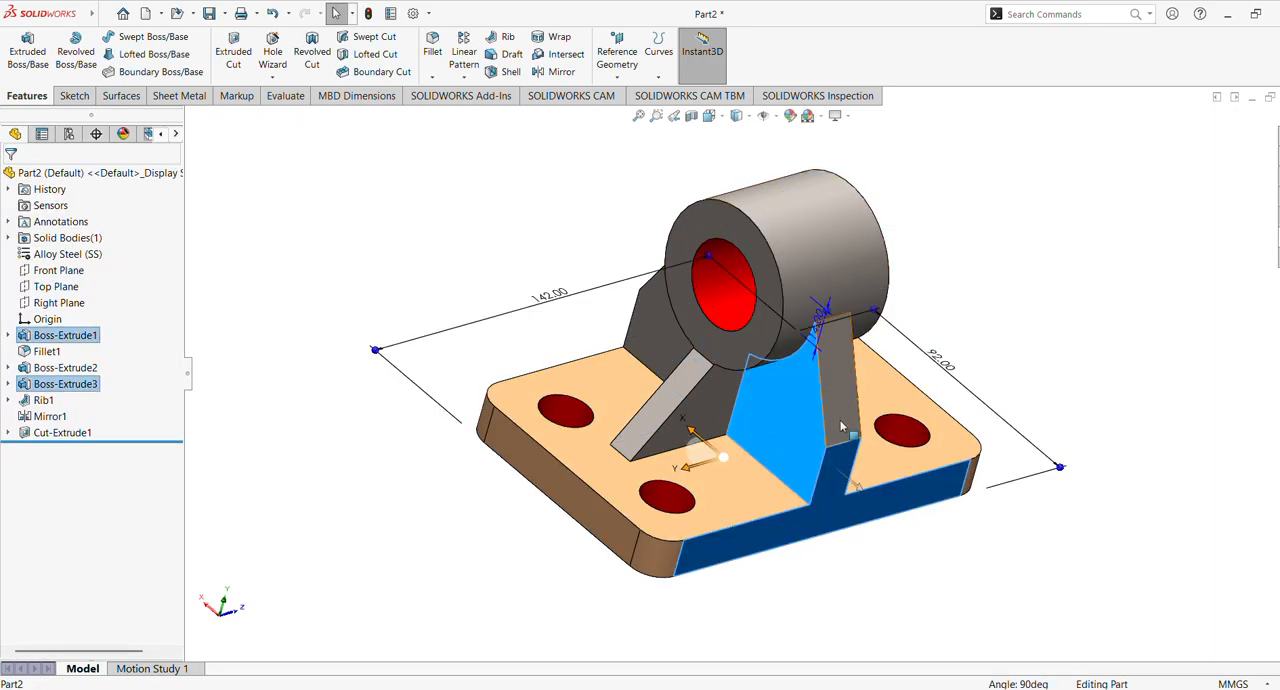
pyautogui.click(1013, 569)
pyautogui.moveTo(1011, 566); pyautogui.dragTo(845, 476, button='middle')
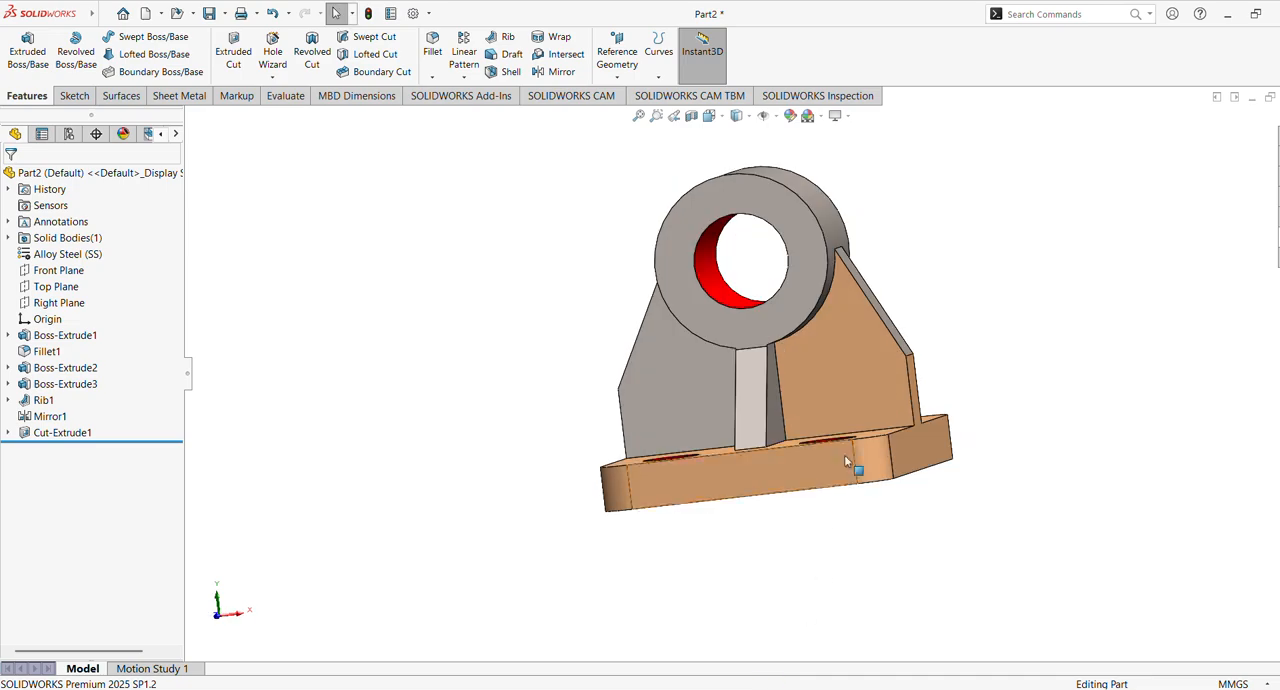
pyautogui.click(872, 380)
pyautogui.moveTo(564, 408); pyautogui.dragTo(692, 468, button='middle')
pyautogui.keyDown('ctrl'); pyautogui.click(708, 386); pyautogui.keyUp('ctrl')
pyautogui.moveTo(432, 388); pyautogui.dragTo(633, 583, button='middle')
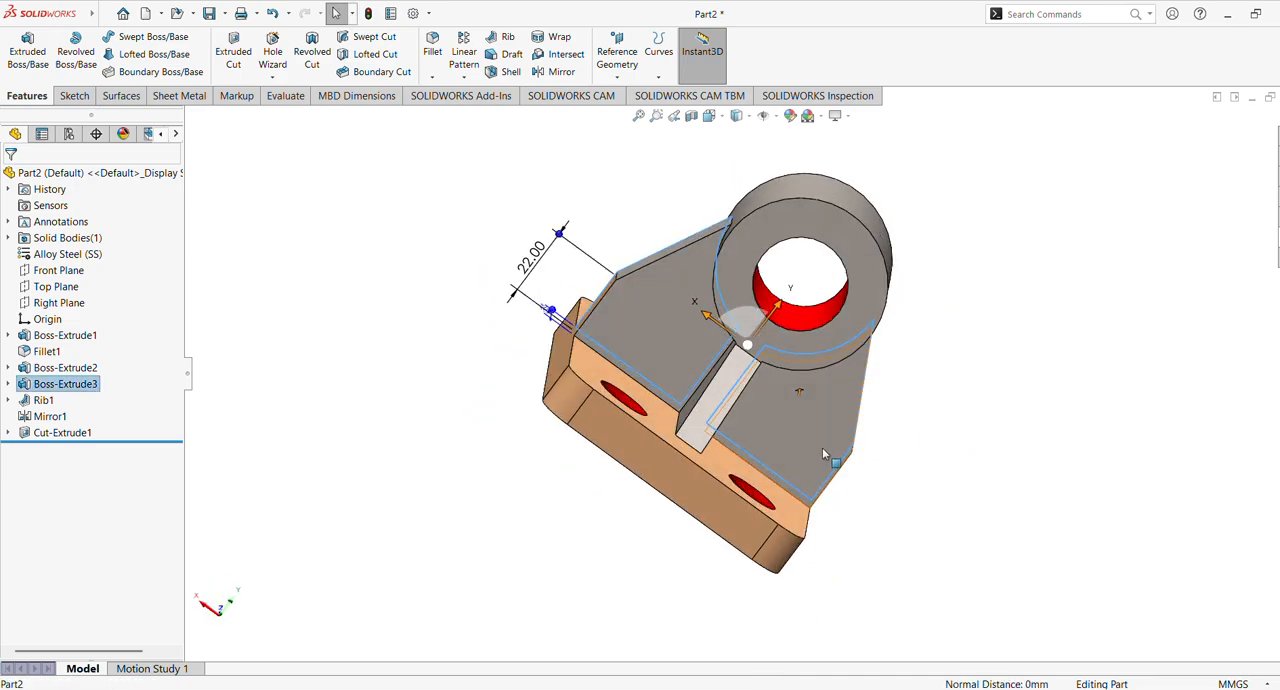
pyautogui.moveTo(510, 384); pyautogui.dragTo(537, 468, button='middle')
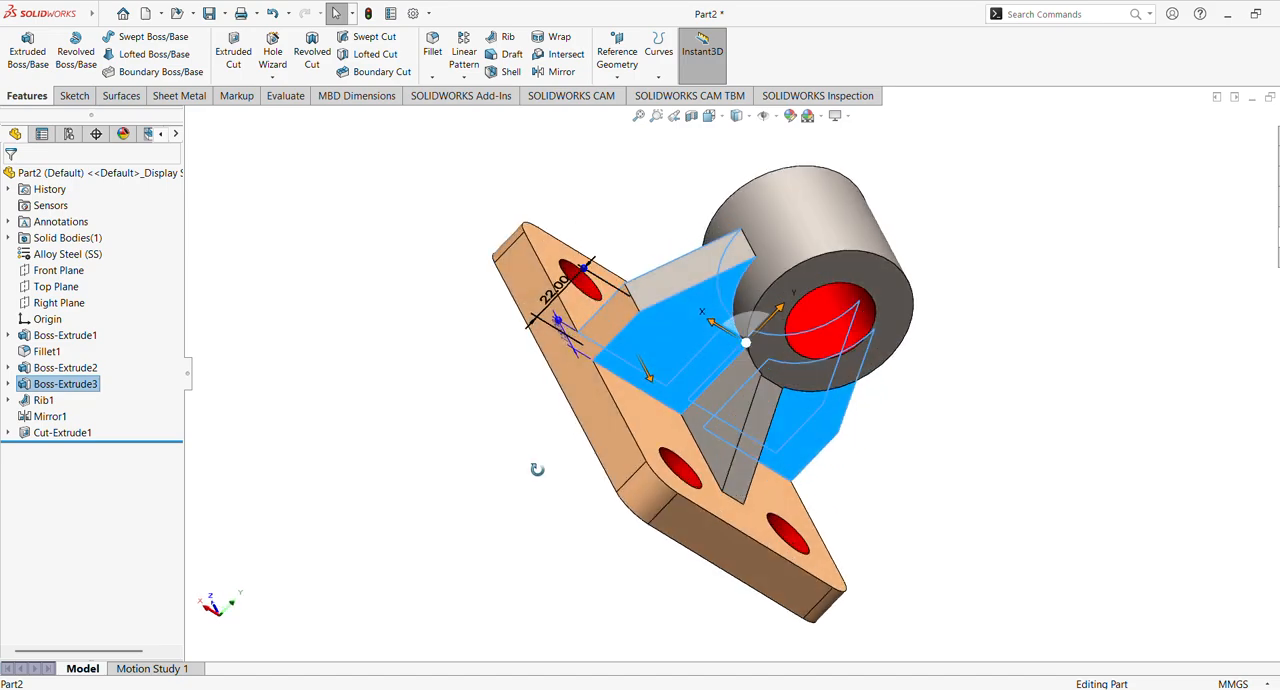
pyautogui.moveTo(429, 420); pyautogui.dragTo(250, 400, button='middle')
# Colour the rib feature and its mirrored copy light cyan from the standard palette
pyautogui.keyDown('ctrl'); pyautogui.click(44, 400); pyautogui.keyUp('ctrl')
pyautogui.moveTo(417, 329); pyautogui.dragTo(470, 410, button='middle')
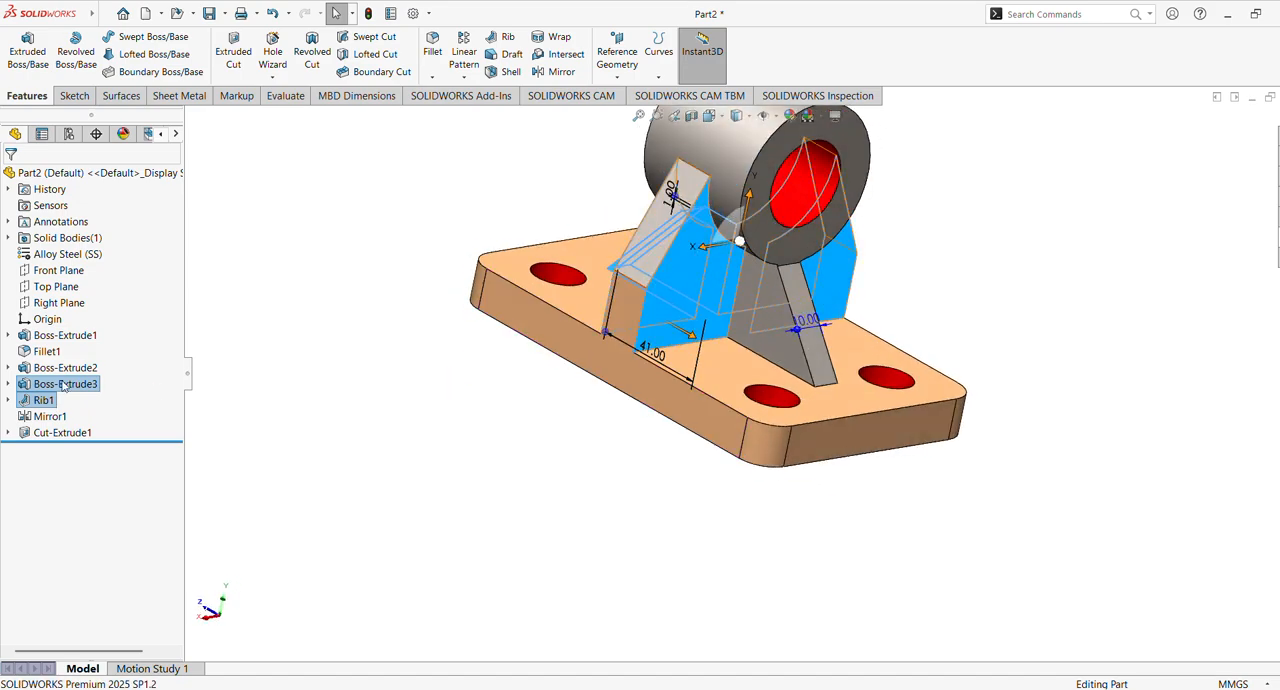
pyautogui.click(44, 417)
pyautogui.moveTo(503, 337); pyautogui.dragTo(443, 227, button='middle')
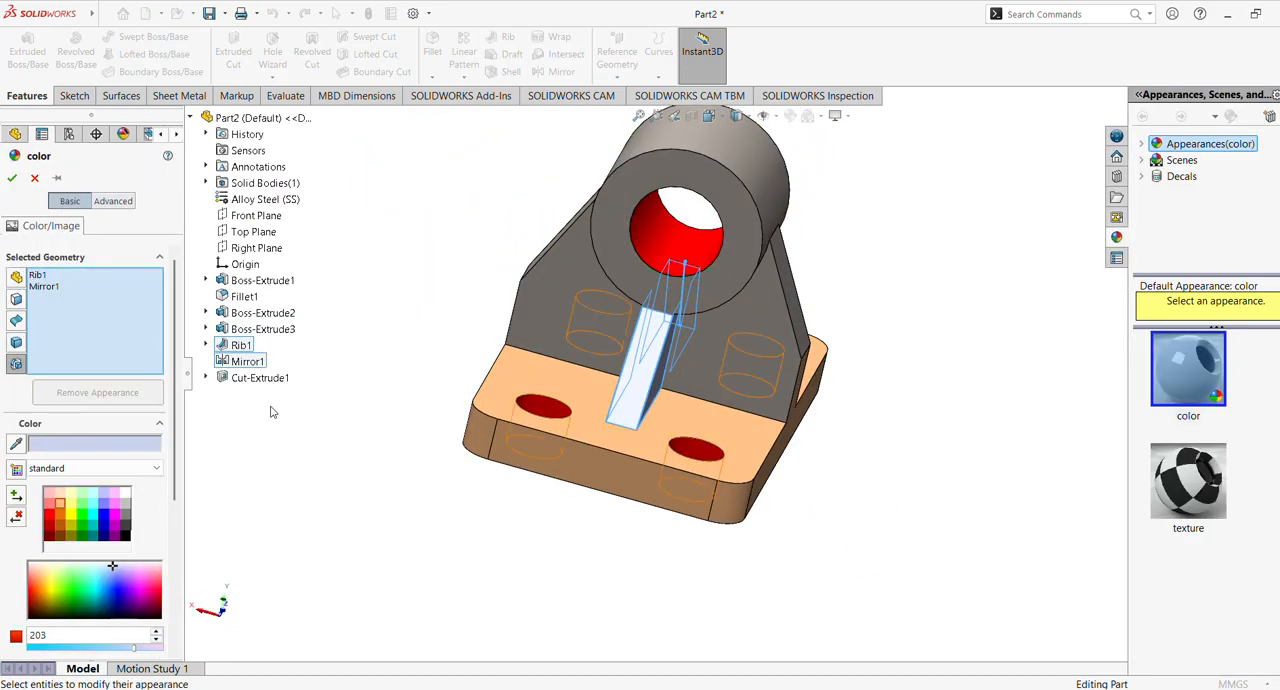
pyautogui.click(93, 503)
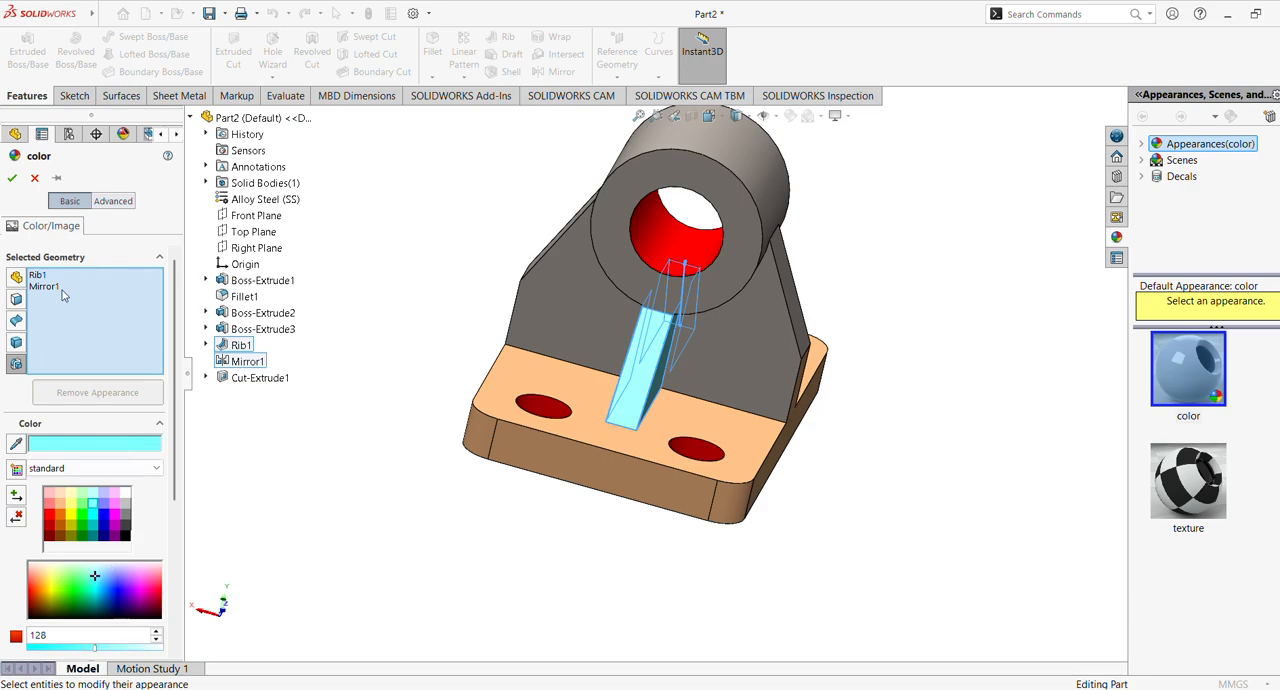
pyautogui.click(12, 178)
# Select the six faces of the web supporting the cylinder and colour them pale magenta from the standard palette
pyautogui.moveTo(429, 366); pyautogui.dragTo(398, 356, button='middle')
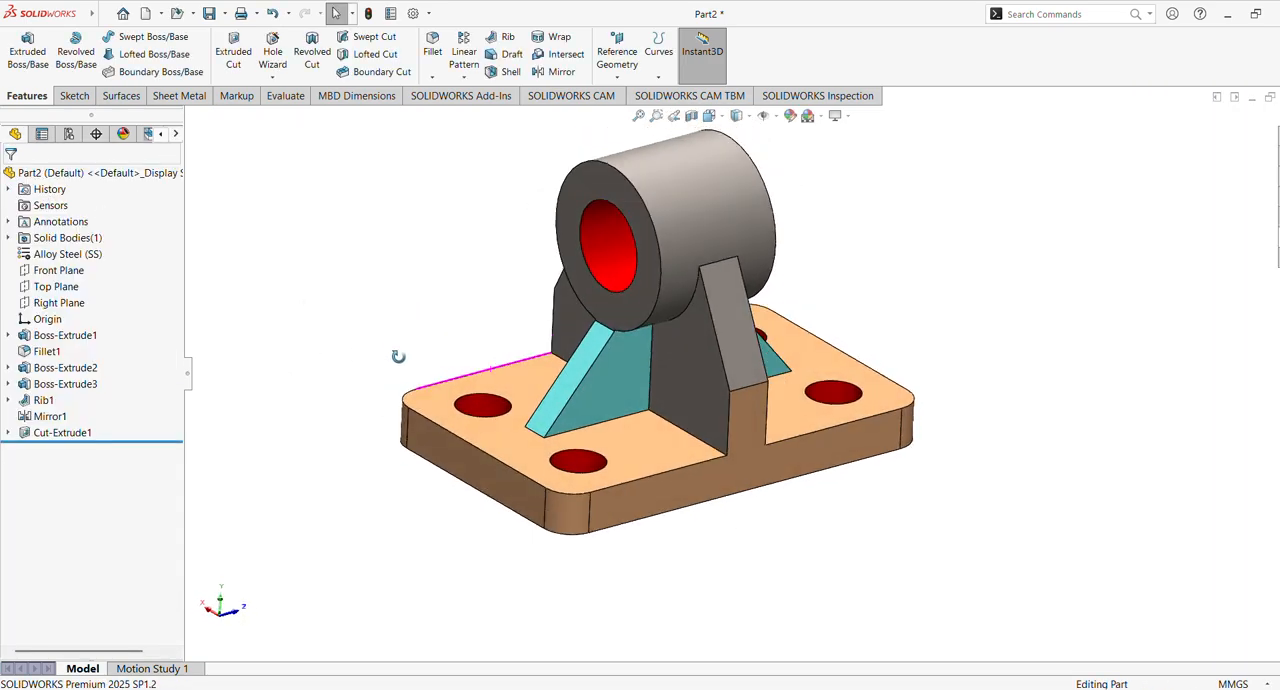
pyautogui.click(714, 397)
pyautogui.moveTo(714, 397); pyautogui.dragTo(566, 583, button='middle')
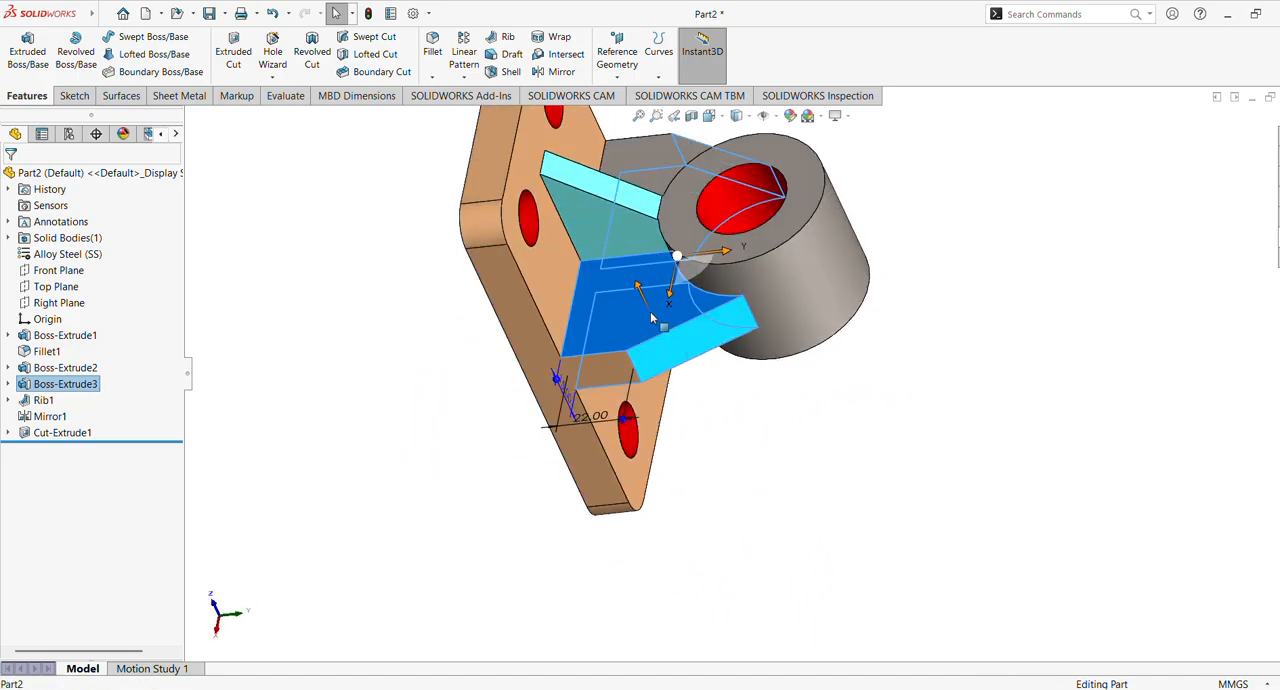
pyautogui.moveTo(650, 330); pyautogui.dragTo(227, 652, button='middle')
pyautogui.moveTo(417, 360); pyautogui.dragTo(738, 157, button='middle')
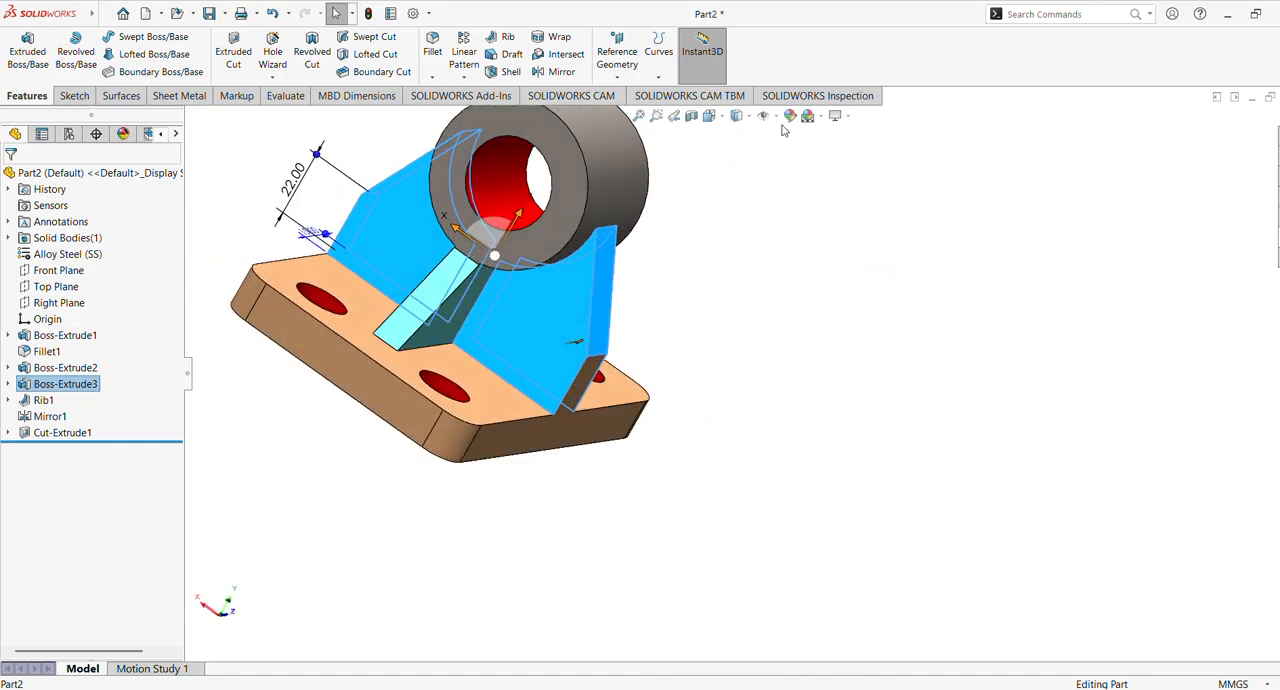
pyautogui.click(639, 117)
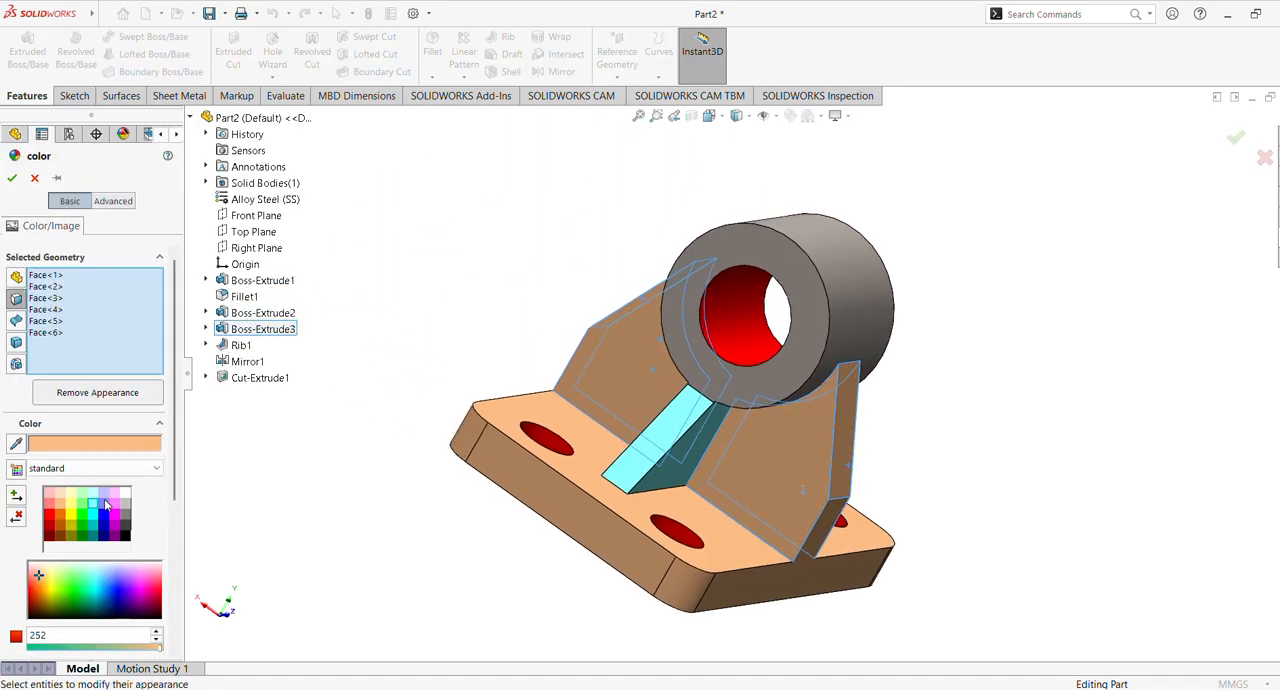
pyautogui.click(83, 505)
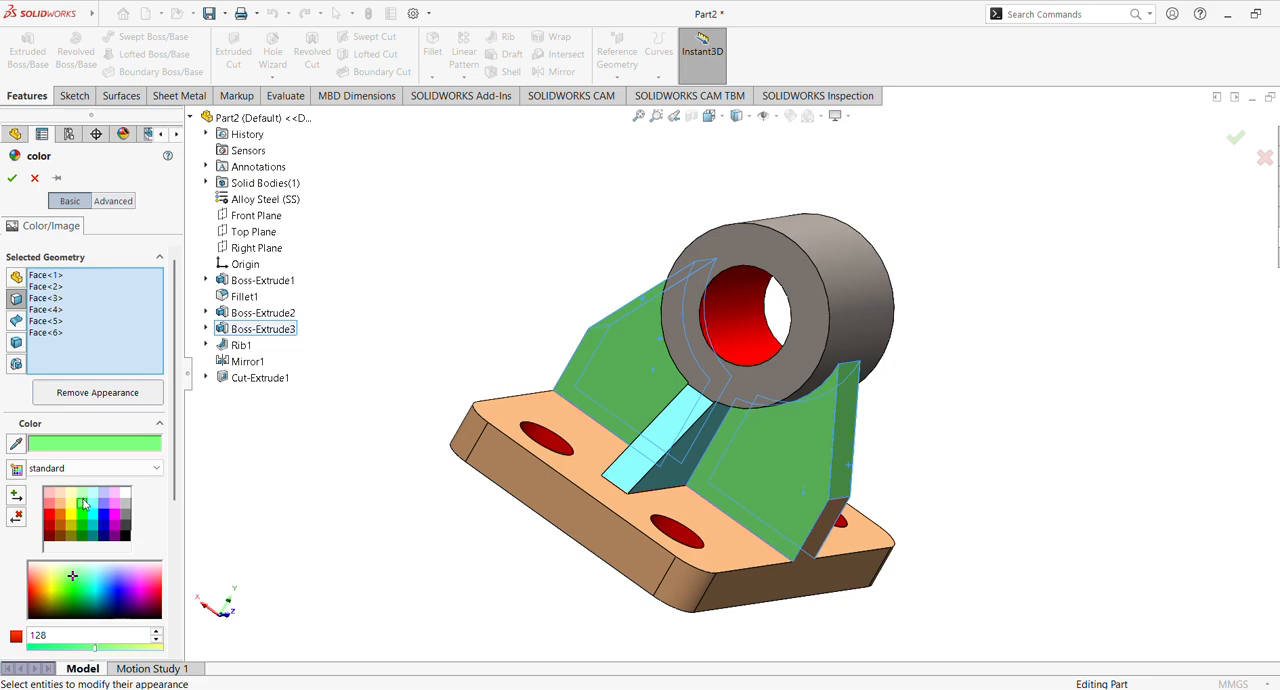
pyautogui.click(84, 496)
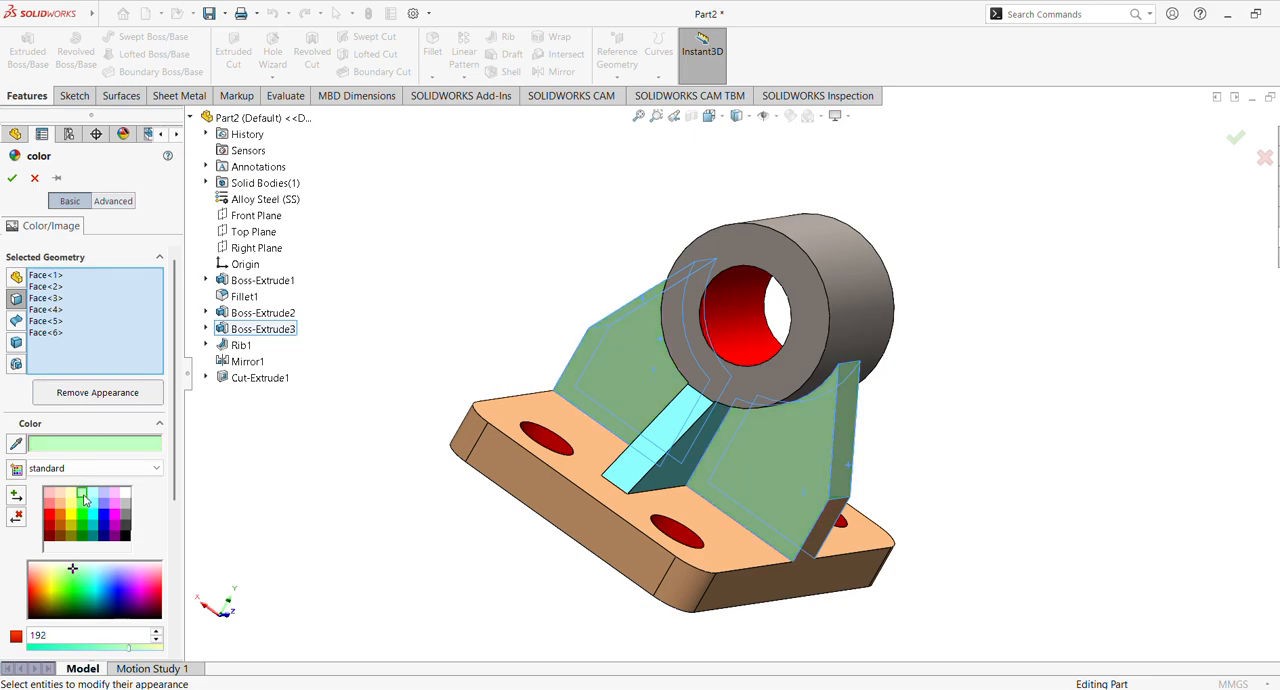
pyautogui.click(114, 496)
pyautogui.click(17, 184)
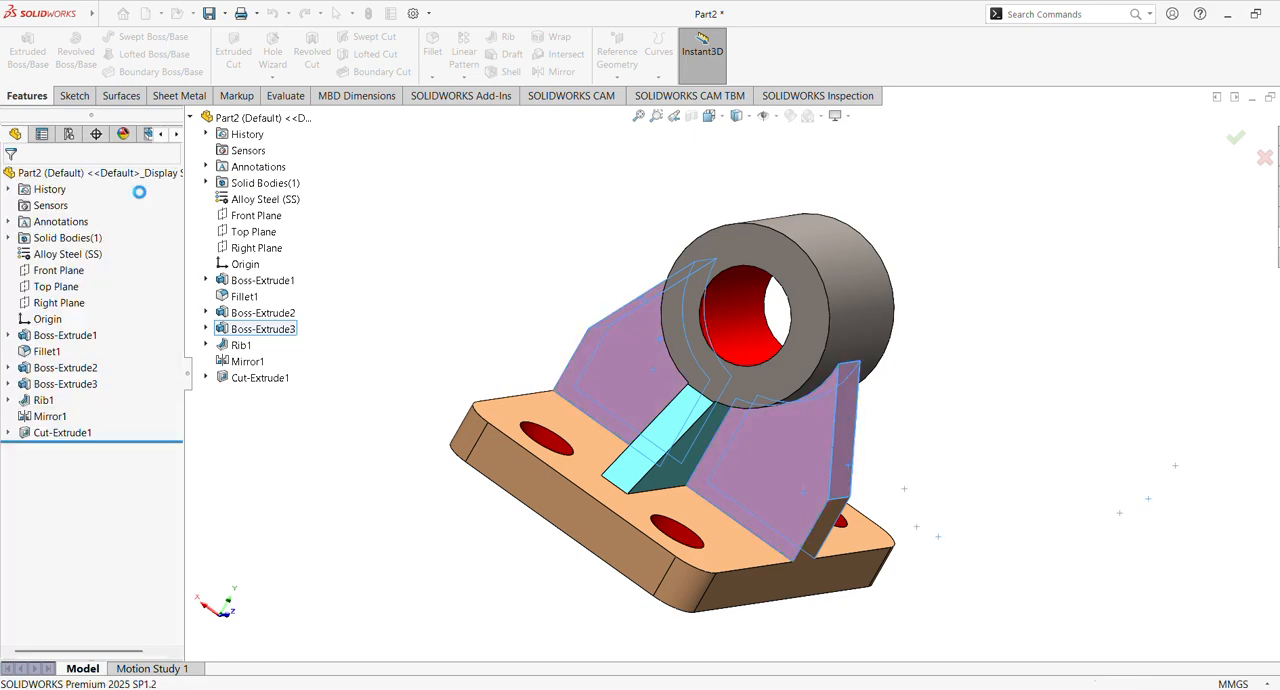
pyautogui.moveTo(452, 270); pyautogui.dragTo(402, 353, button='middle')
pyautogui.click(861, 286)
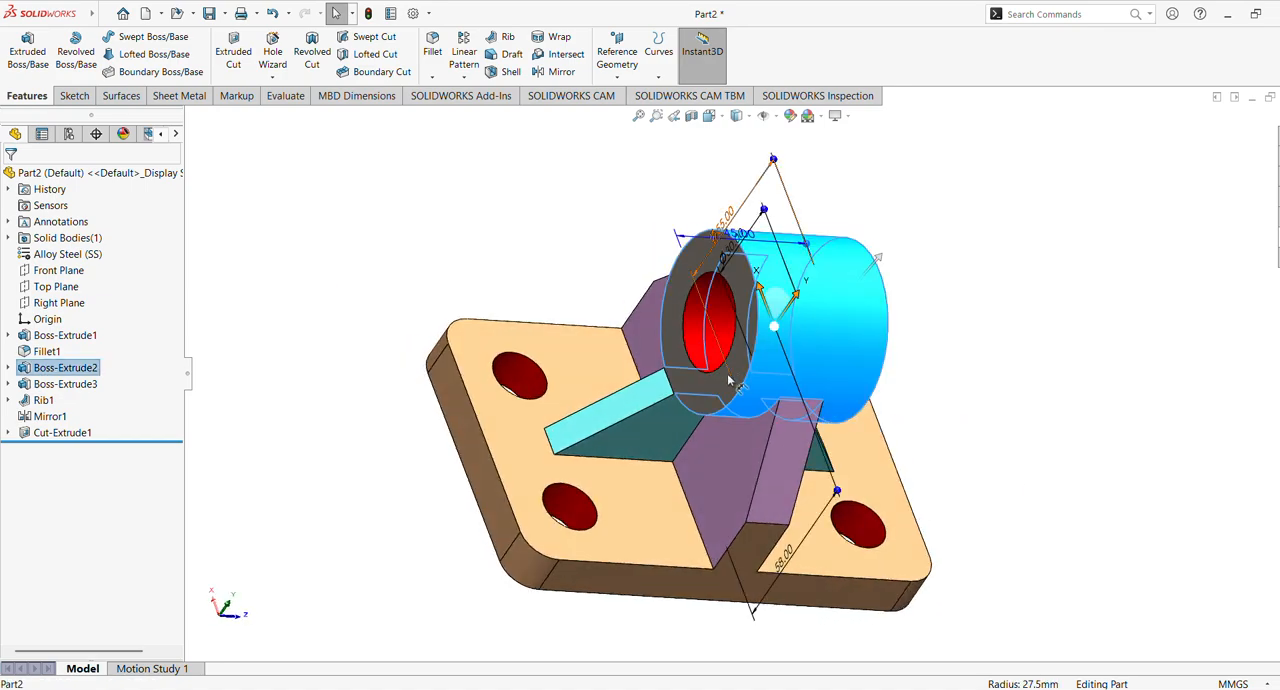
pyautogui.click(731, 380)
pyautogui.click(550, 216)
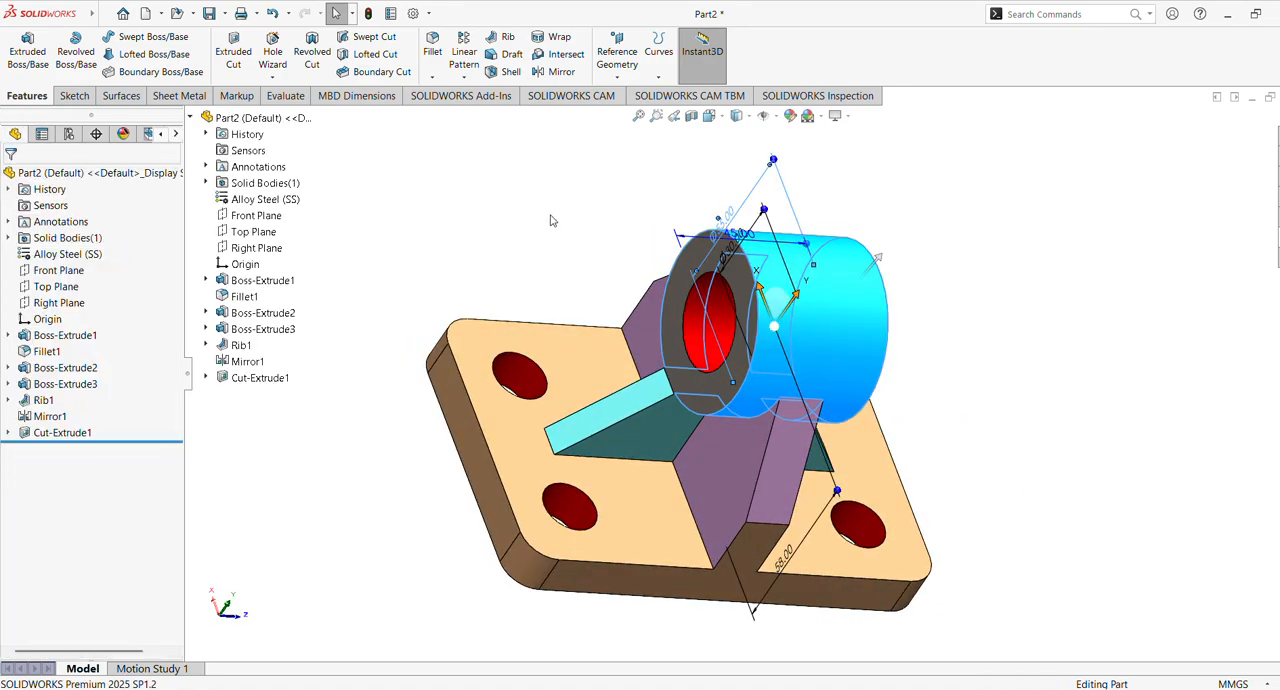
# Colour the cylinder's outer surface and both ring-shaped end faces pale yellow from the standard palette
pyautogui.click(707, 399)
pyautogui.keyDown('ctrl'); pyautogui.click(850, 349); pyautogui.keyUp('ctrl')
pyautogui.moveTo(850, 349); pyautogui.dragTo(682, 419, button='middle')
pyautogui.keyDown('ctrl'); pyautogui.click(683, 424); pyautogui.keyUp('ctrl')
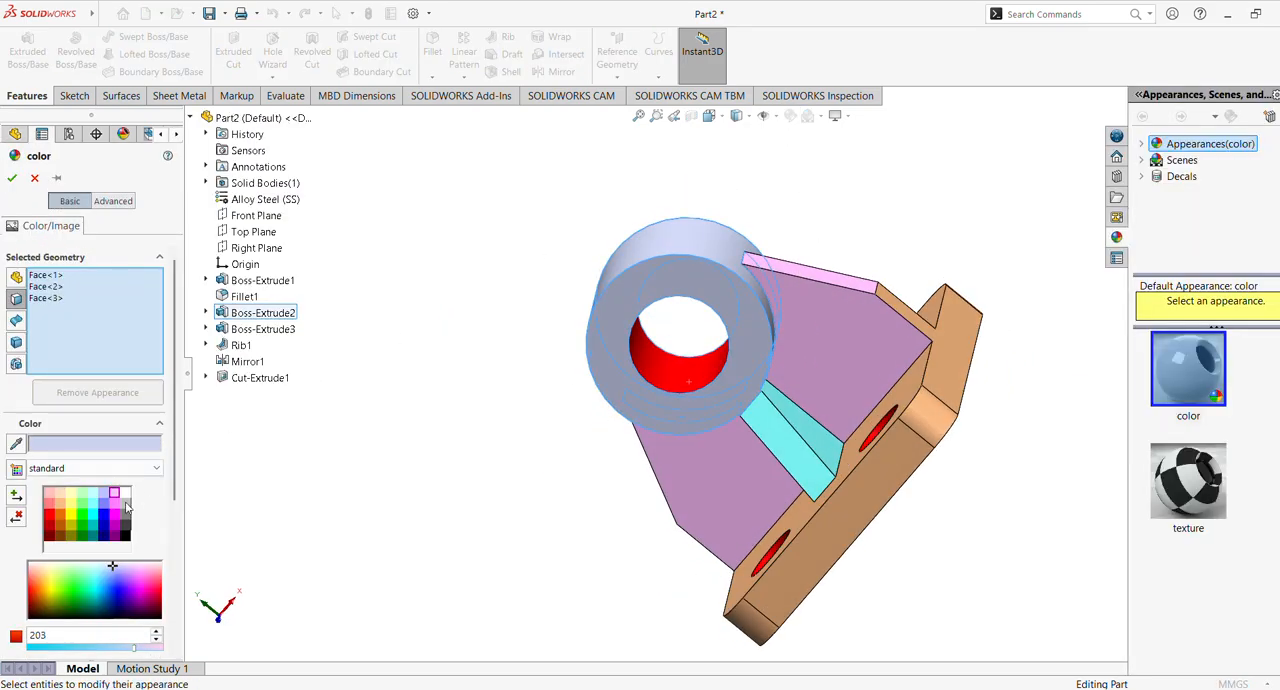
pyautogui.moveTo(362, 358); pyautogui.dragTo(577, 322, button='middle')
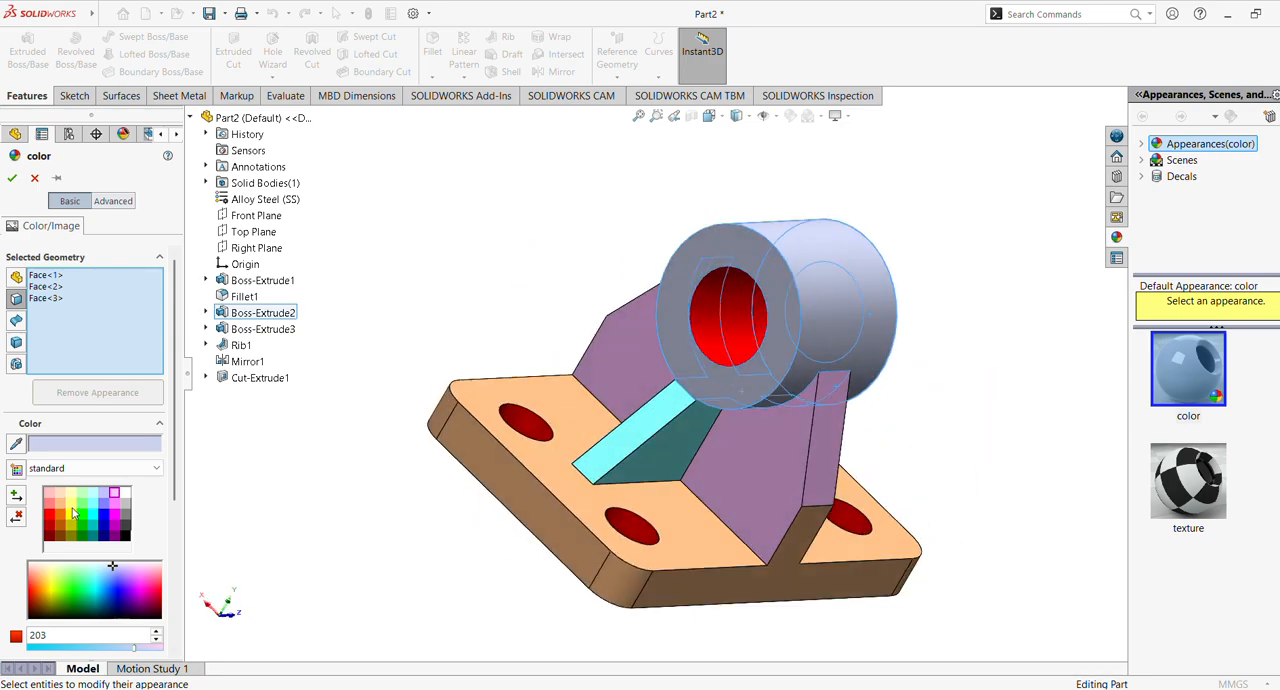
pyautogui.click(71, 495)
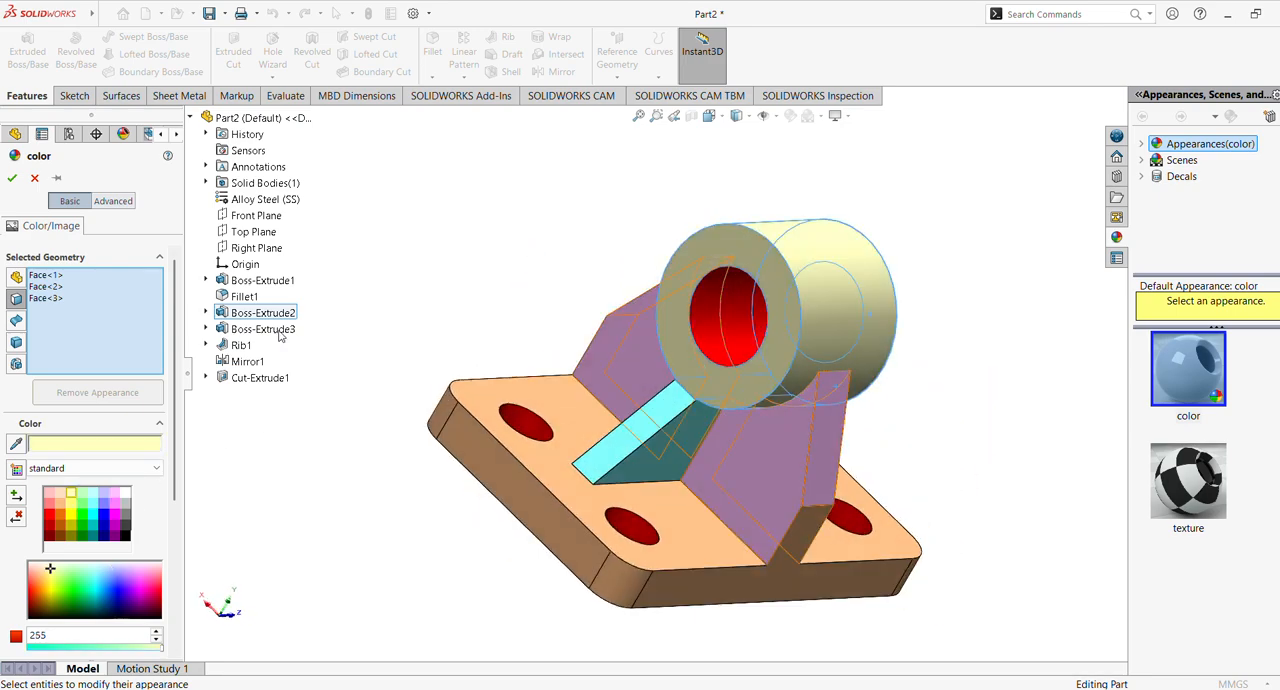
pyautogui.click(13, 178)
# Examine the finished coloured bracket in a standard 3D view orientation with the feature tree temporarily hidden
pyautogui.moveTo(604, 330); pyautogui.dragTo(671, 420, button='middle')
pyautogui.click(710, 118)
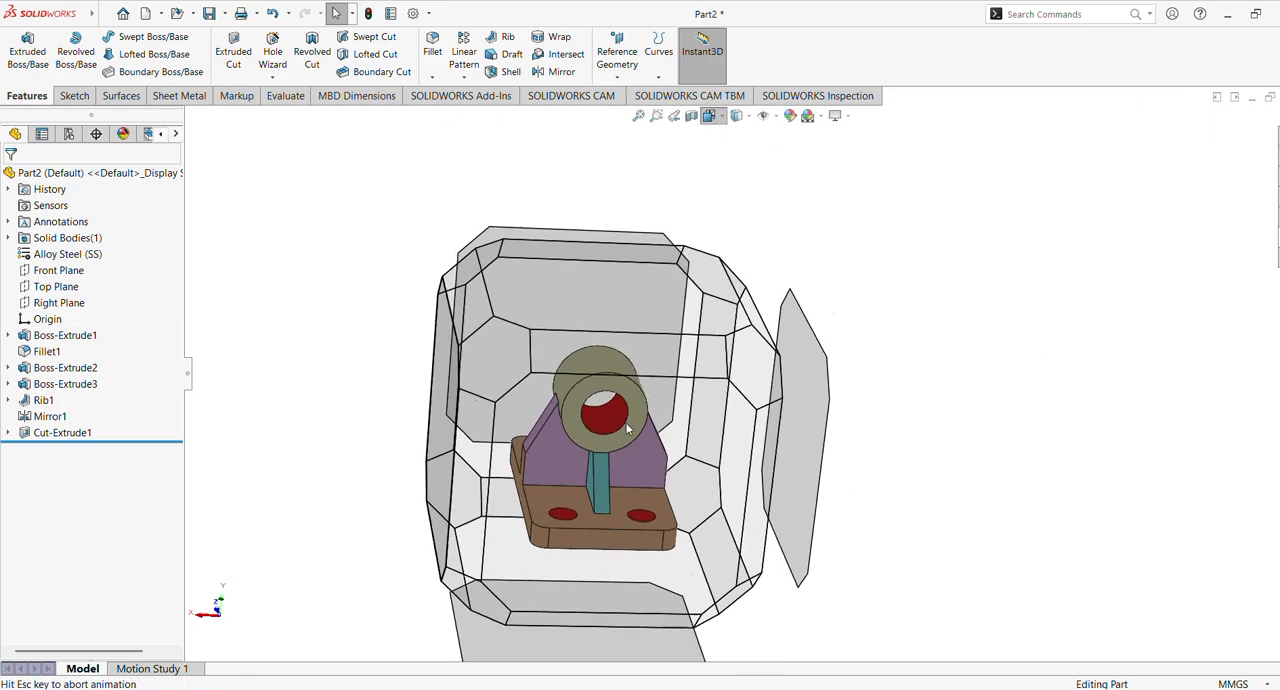
pyautogui.click(594, 482)
pyautogui.moveTo(911, 391); pyautogui.dragTo(830, 452, button='middle')
pyautogui.scroll(3, 846, 471)
pyautogui.scroll(-2, 848, 437)
pyautogui.scroll(-2, 838, 452)
pyautogui.click(186, 377)
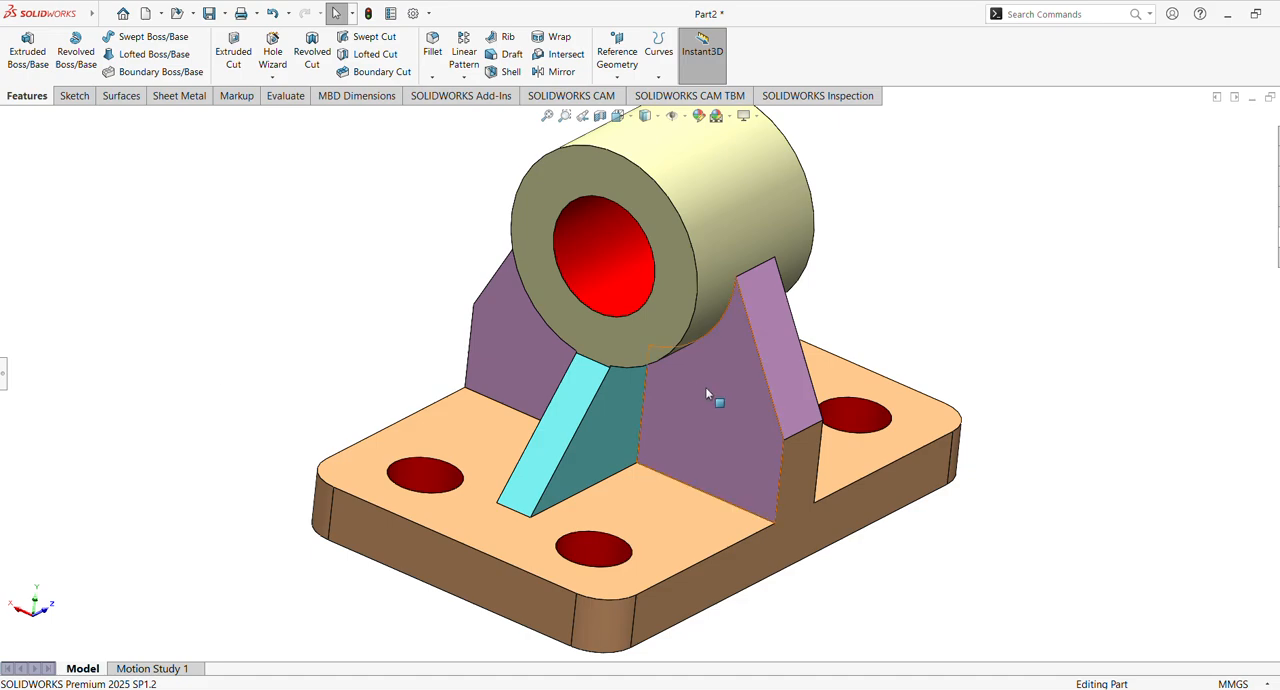
pyautogui.scroll(1, 706, 391)
pyautogui.click(5, 379)
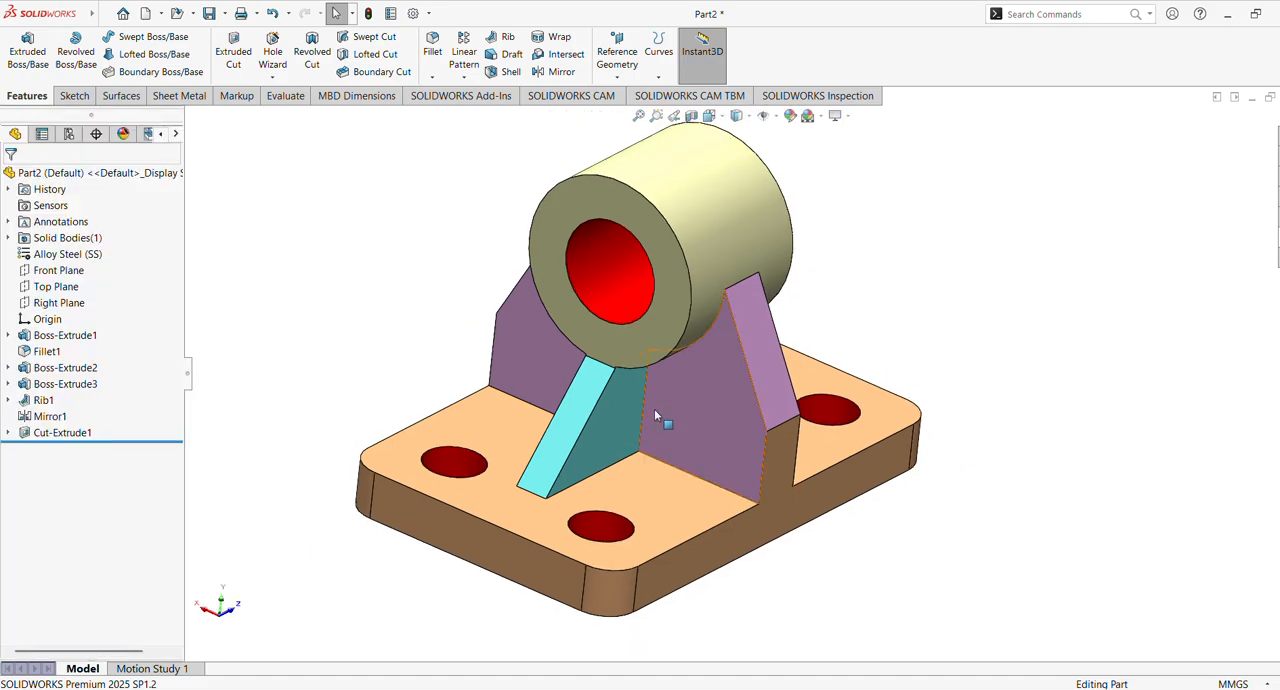